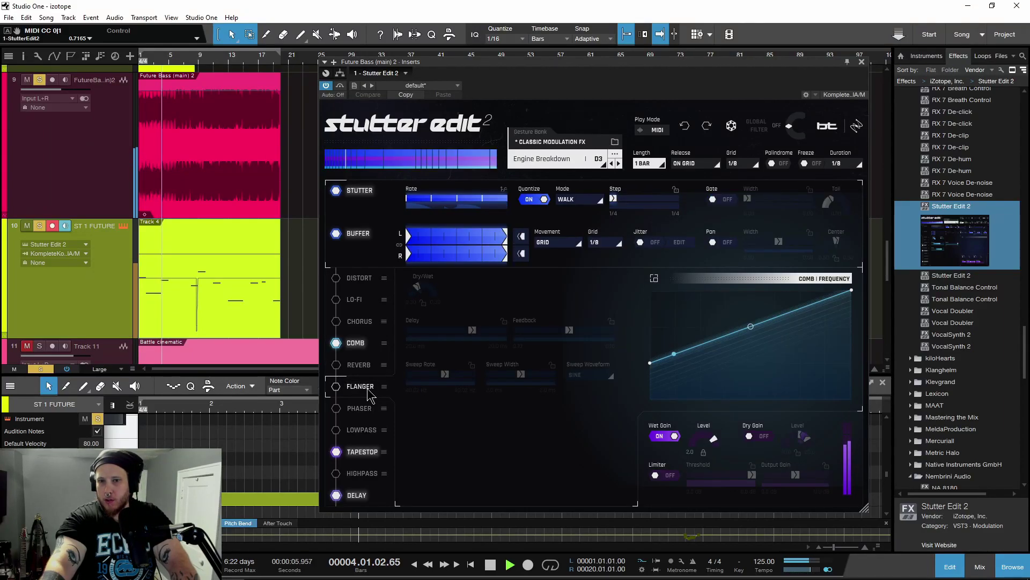
# Inspect the Comb, Lowpass and Chorus module settings in Stutter Edit 2 during playback
pyautogui.click(364, 349)
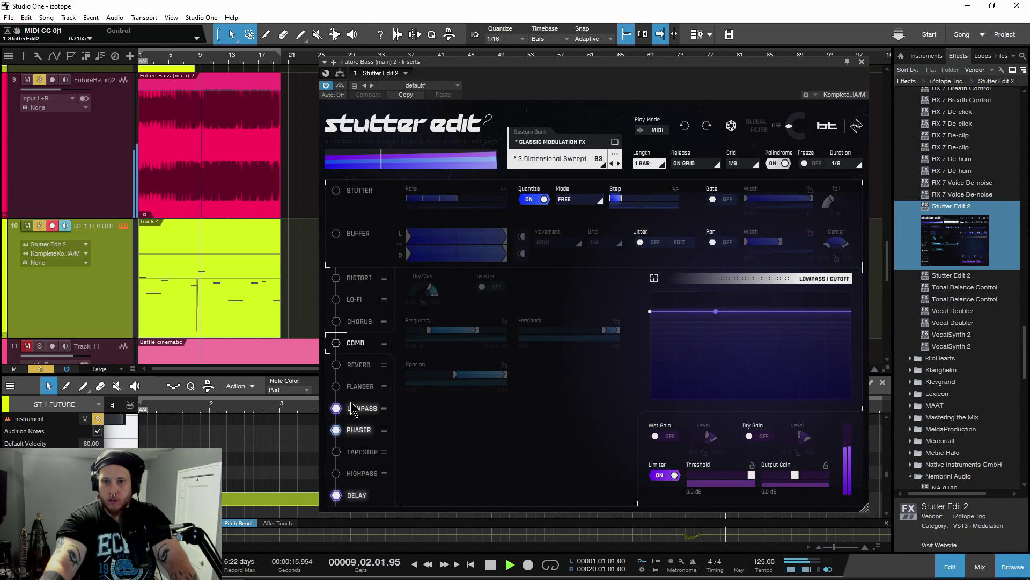
pyautogui.click(353, 411)
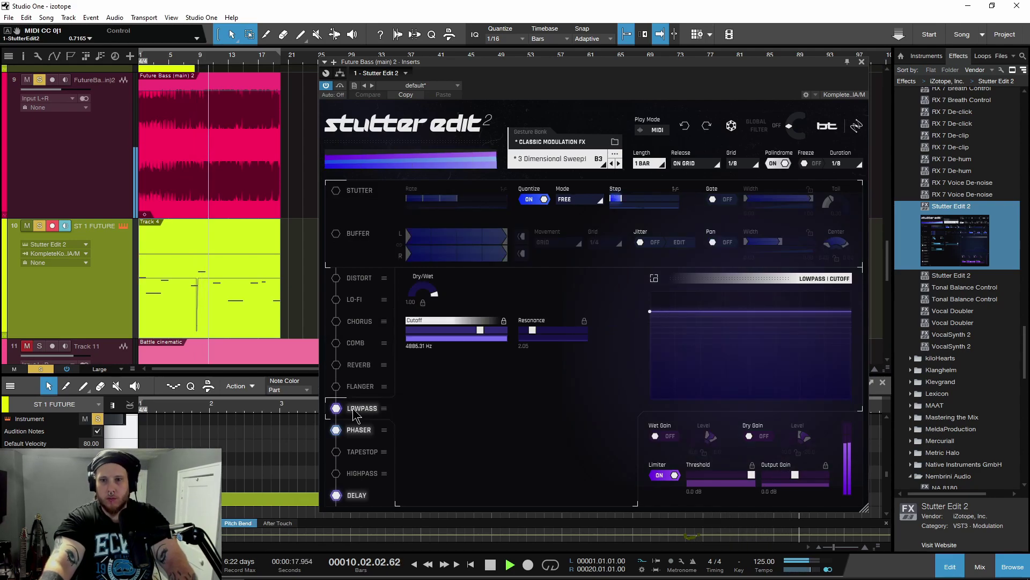
pyautogui.click(364, 324)
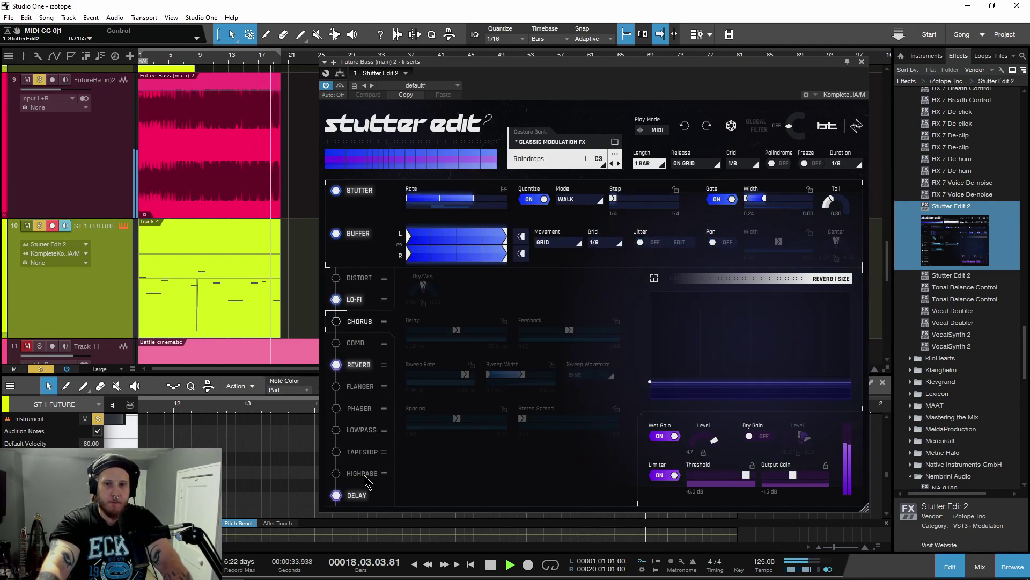
# Stop playback and return to the start of the song
pyautogui.click(491, 564)
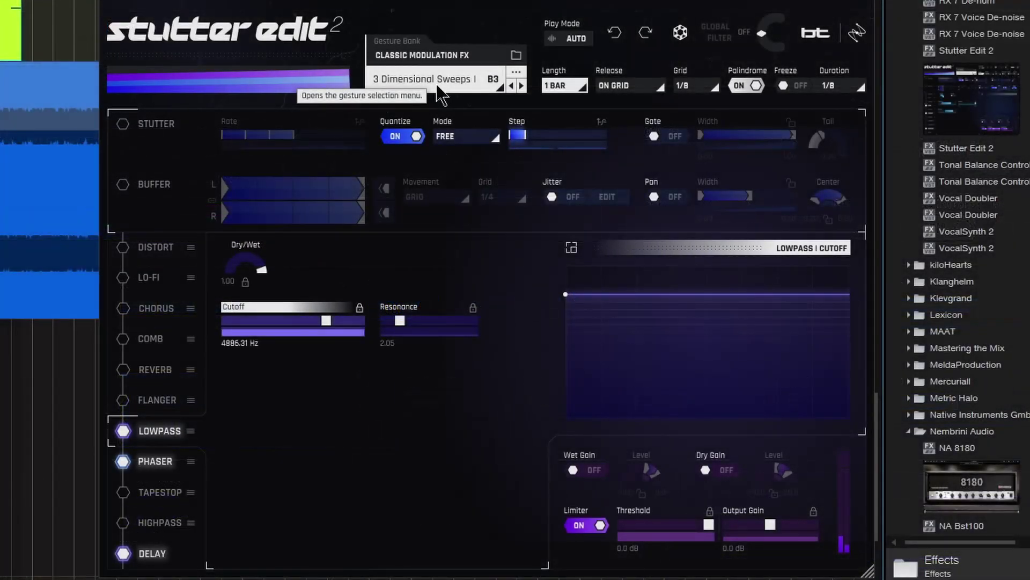
# Load the Losing Touch gesture and bend a segment of its Stutter Rate curve
pyautogui.click(460, 229)
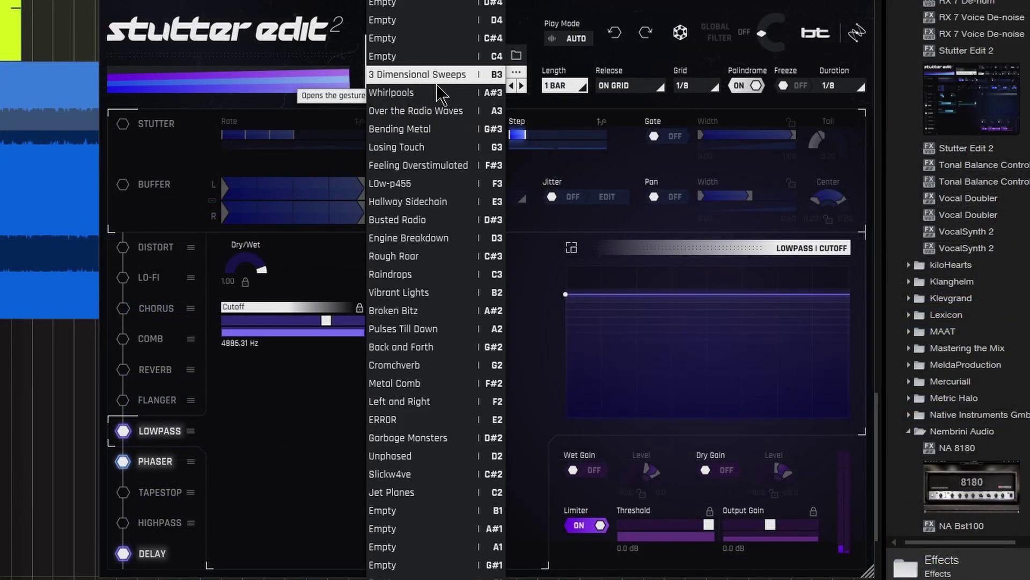
pyautogui.click(403, 147)
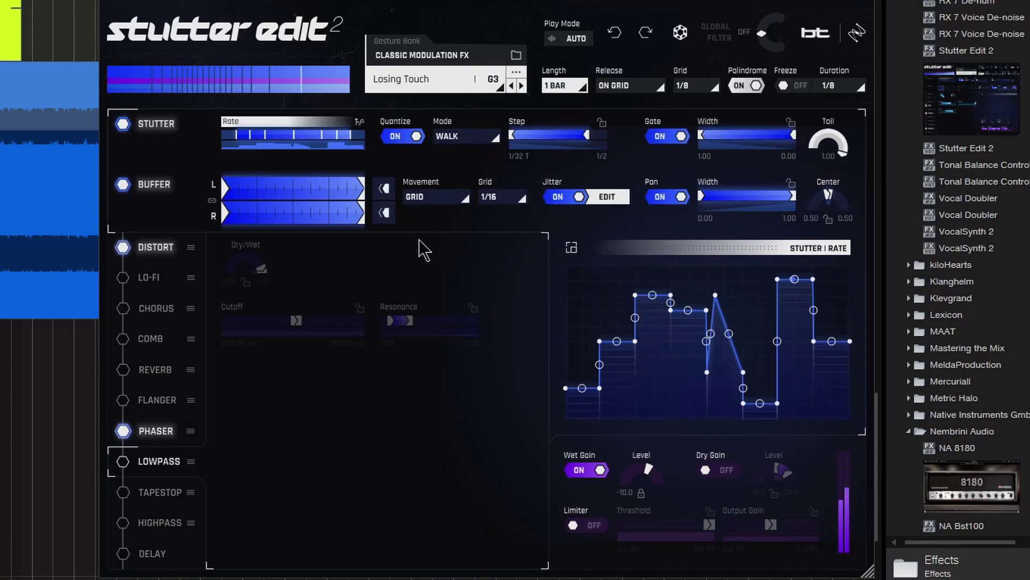
pyautogui.click(476, 79)
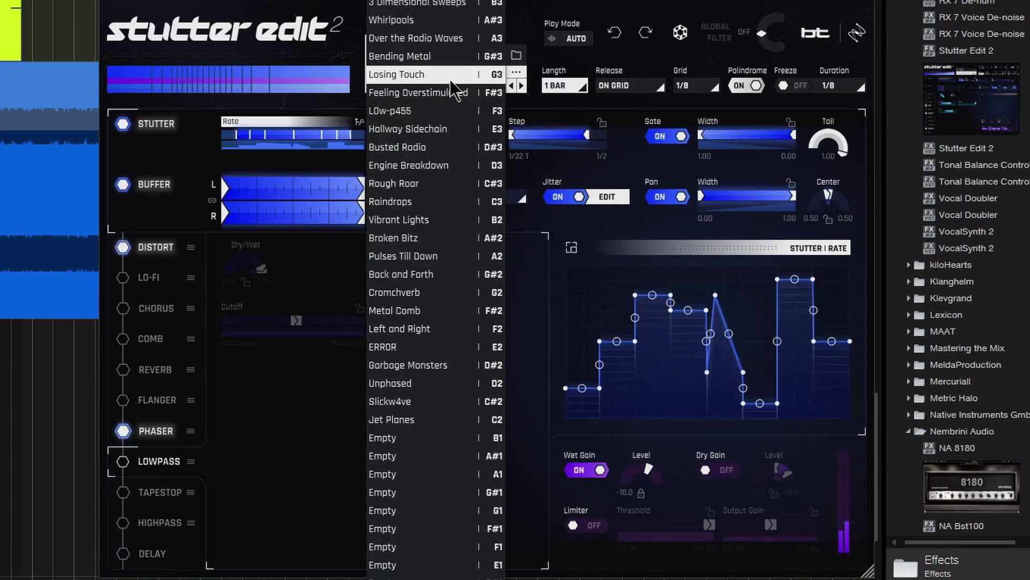
pyautogui.click(299, 396)
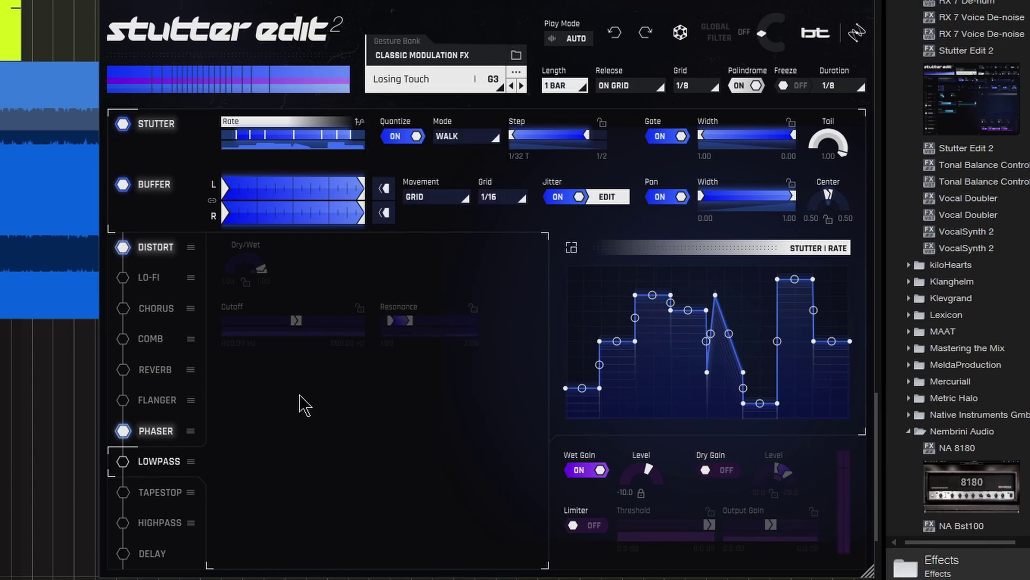
pyautogui.moveTo(729, 334); pyautogui.dragTo(748, 387)
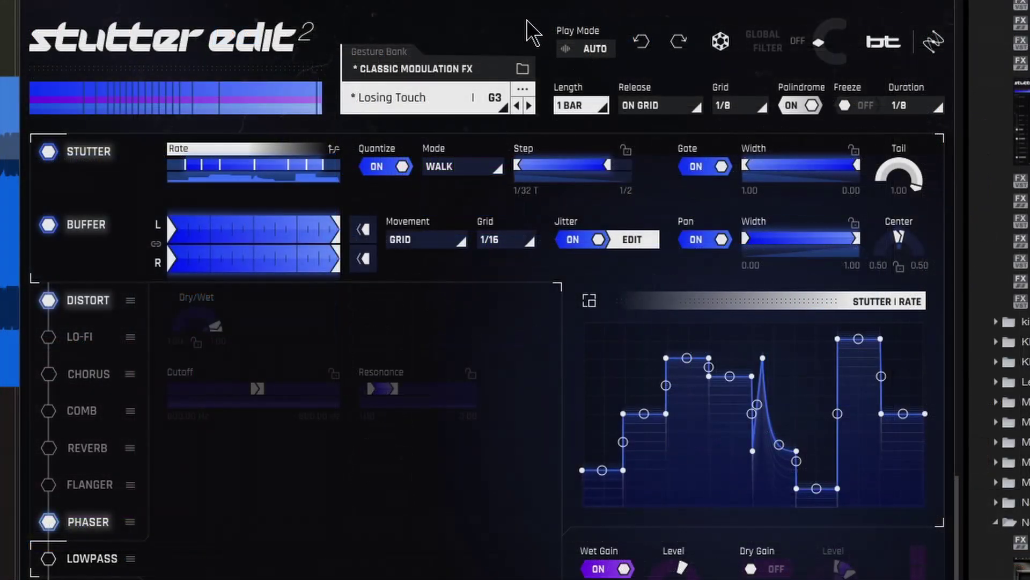
# Change Stutter Edit 2's Play Mode from Auto to MIDI and return to the gesture editor
pyautogui.click(567, 47)
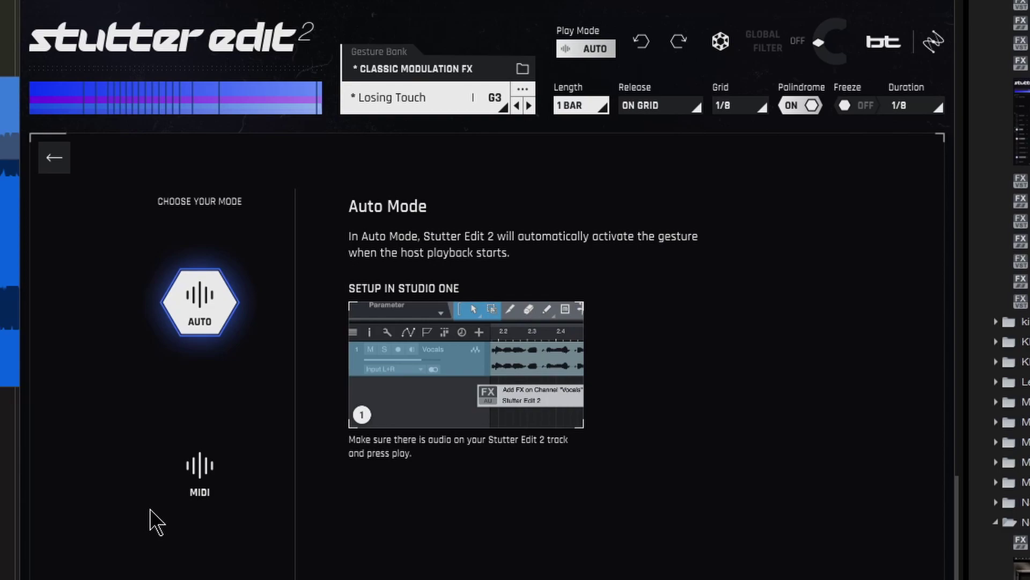
pyautogui.click(200, 472)
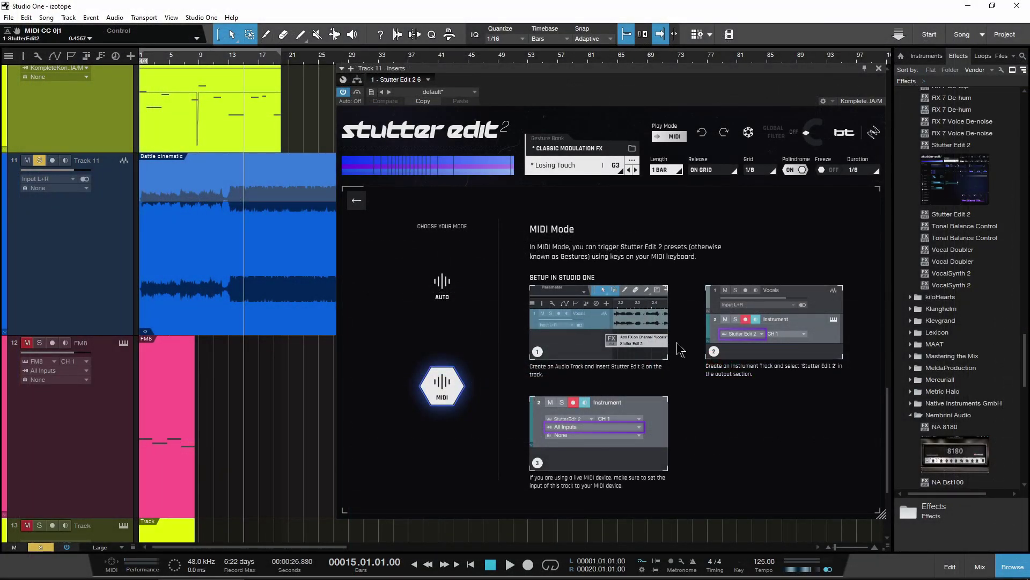
pyautogui.click(357, 203)
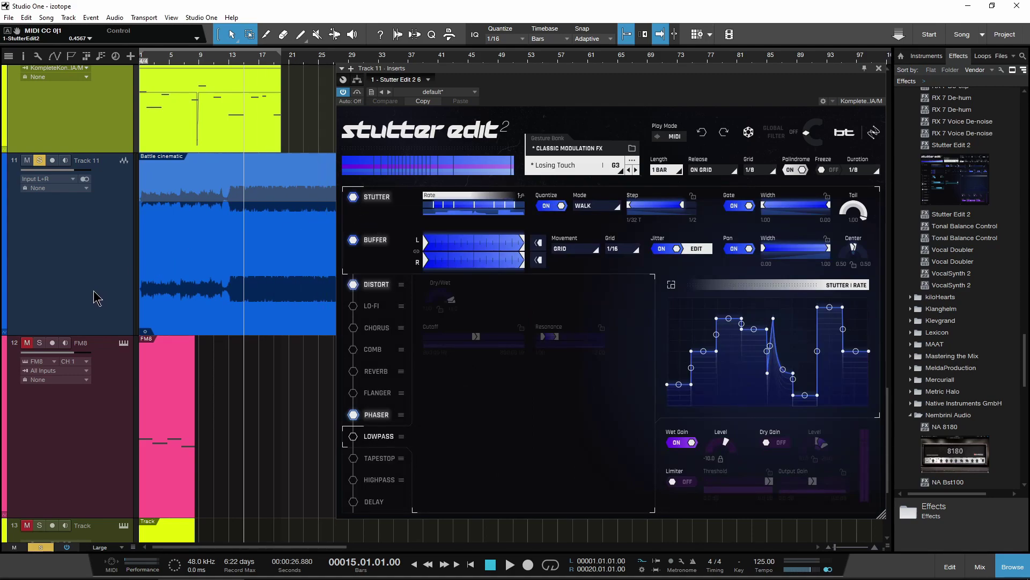
# Add instrument track 12 named 'Track' and colour it yellow-green
pyautogui.press('t')
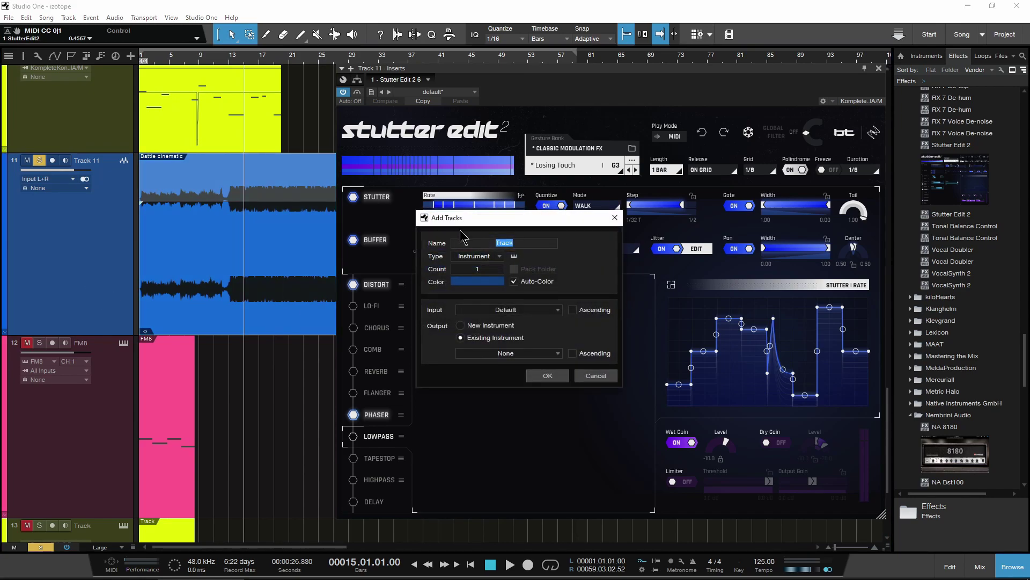
pyautogui.click(489, 257)
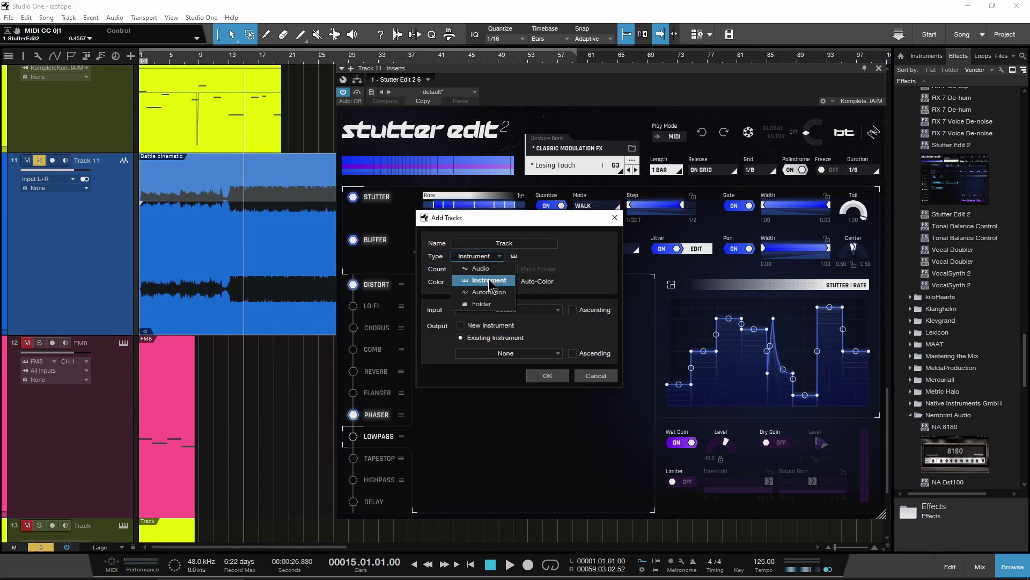
pyautogui.click(490, 281)
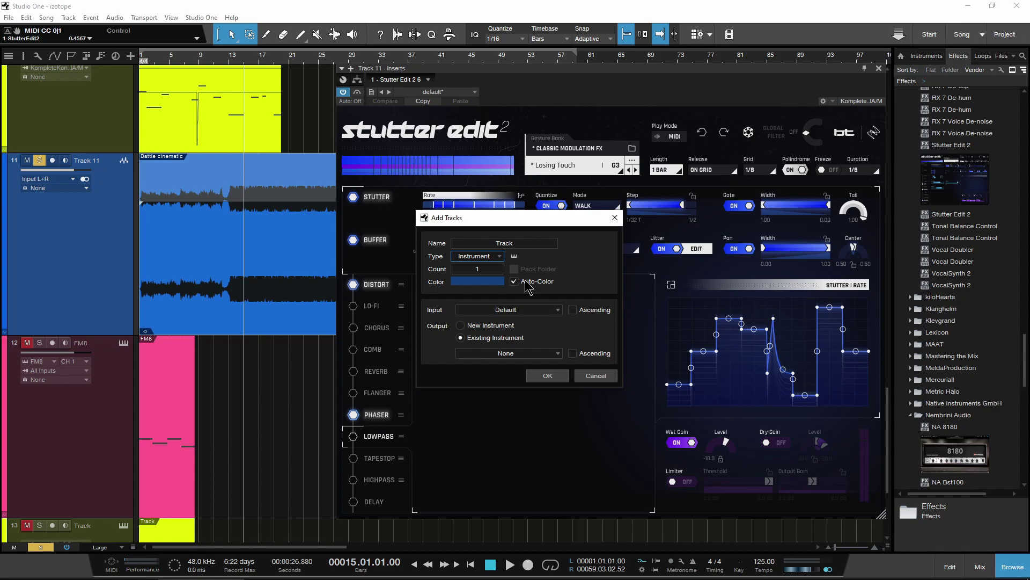
pyautogui.click(550, 379)
pyautogui.click(4, 429)
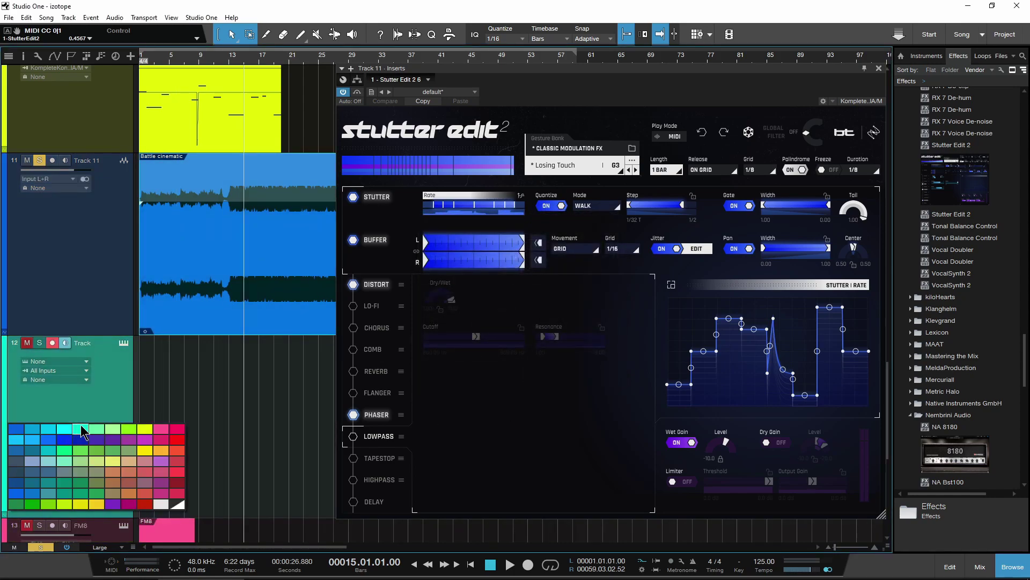
pyautogui.click(139, 430)
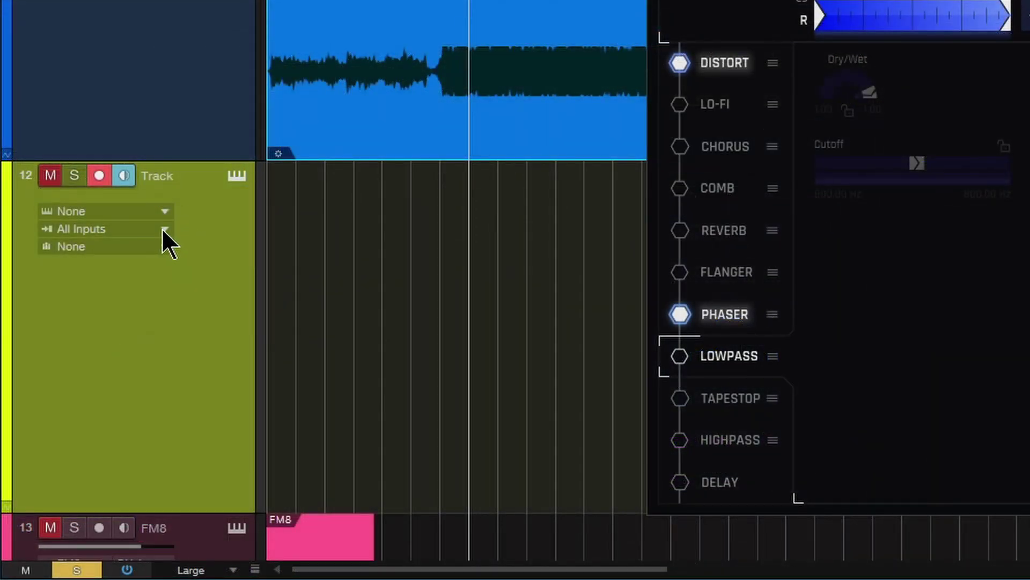
# Set track 12's input to Komplete Kontrol A/M and its output to Stutter Edit 2 6
pyautogui.click(164, 230)
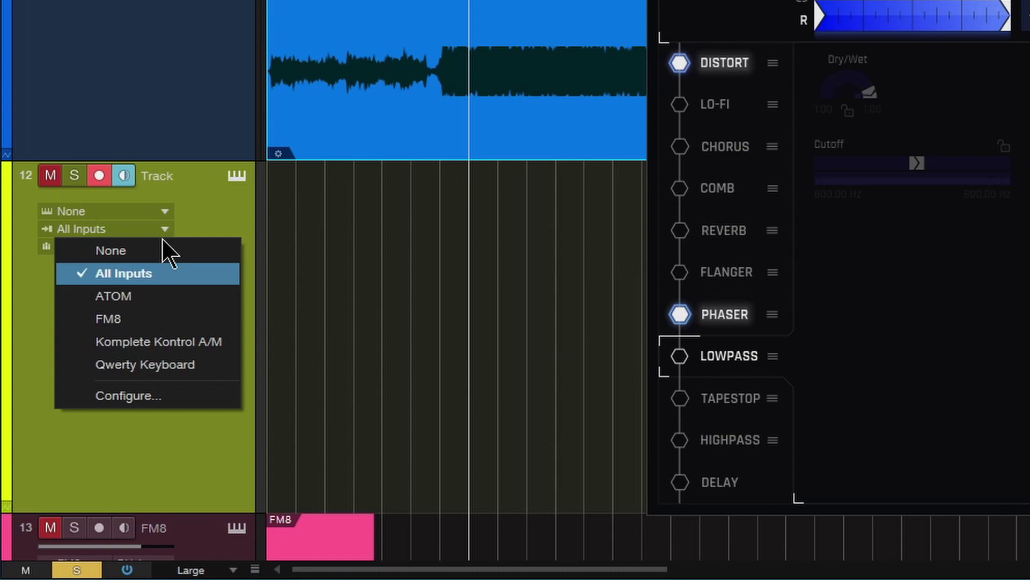
pyautogui.click(140, 341)
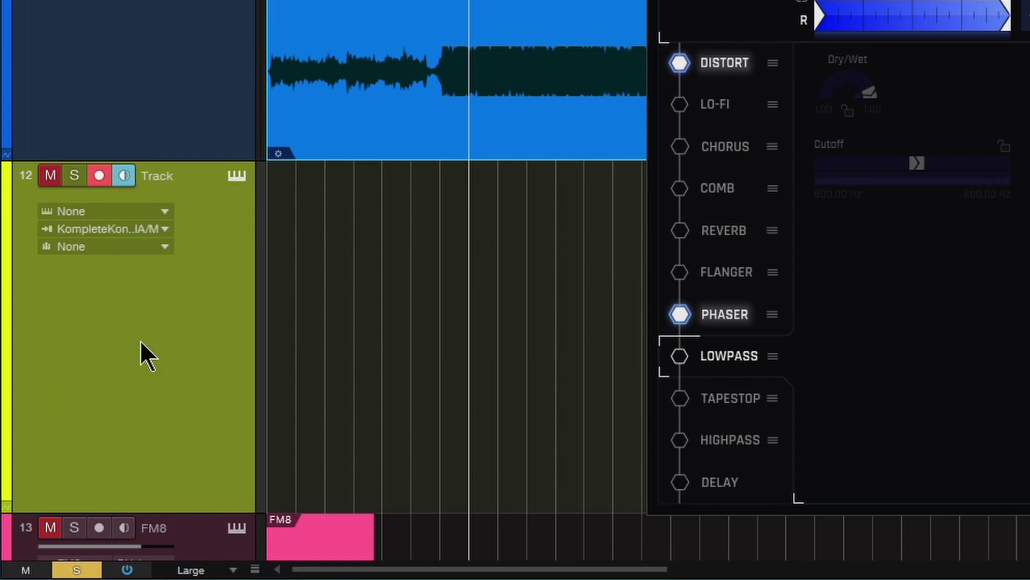
pyautogui.click(163, 211)
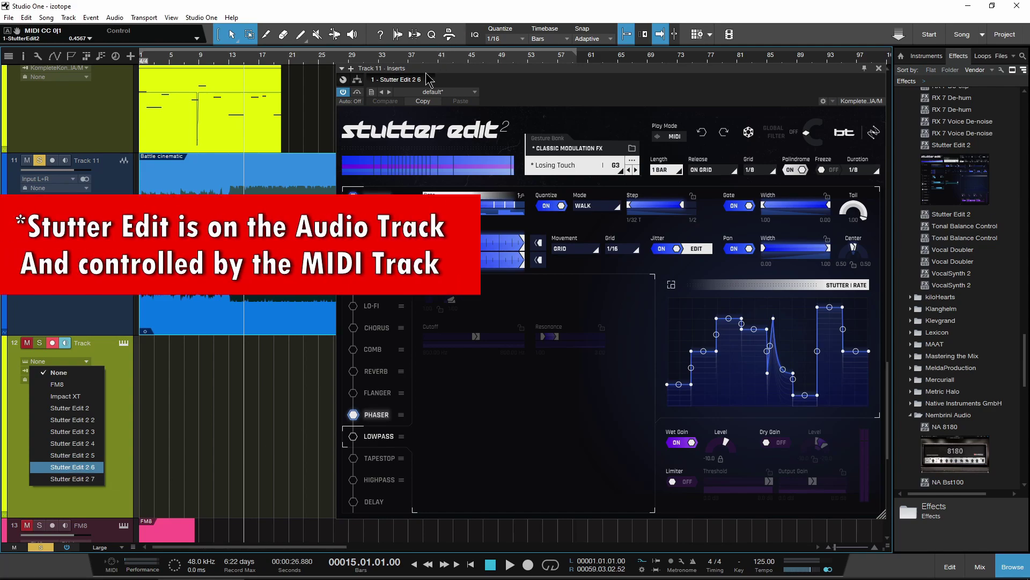
pyautogui.click(82, 468)
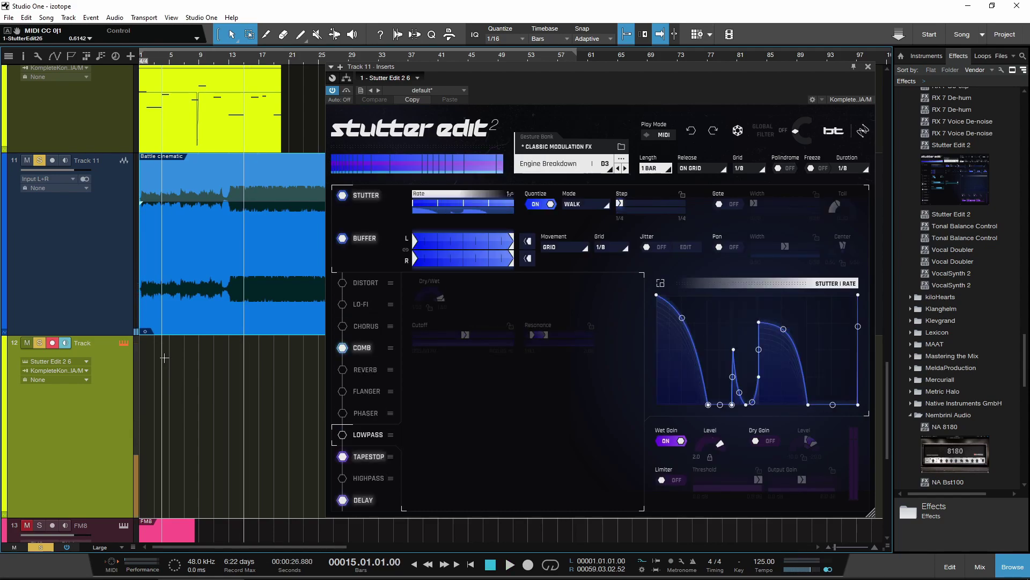
# Play the routed setup, then open the Track 4 MIDI part in the note editor
pyautogui.press('space')
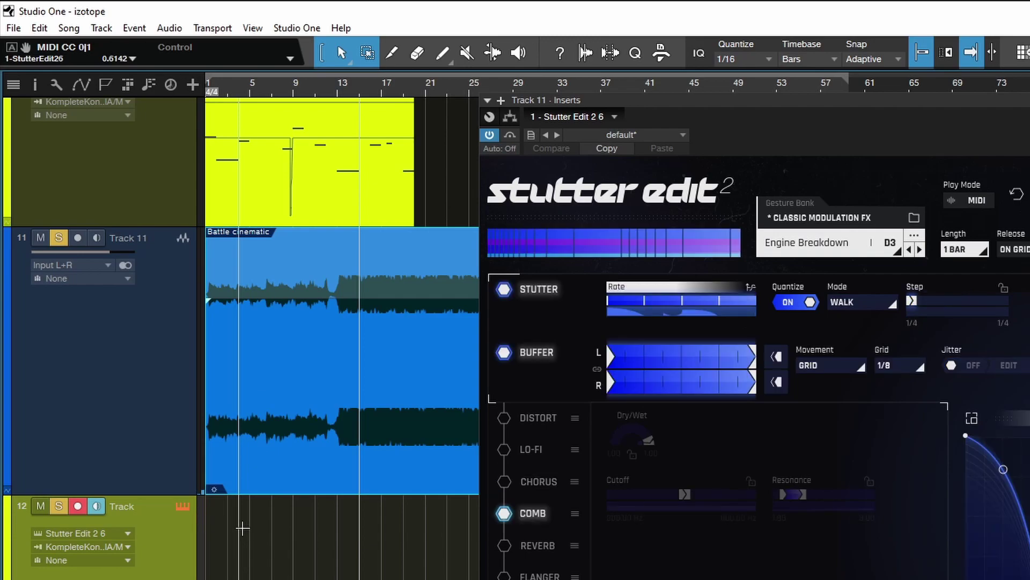
pyautogui.scroll(3, 295, 429)
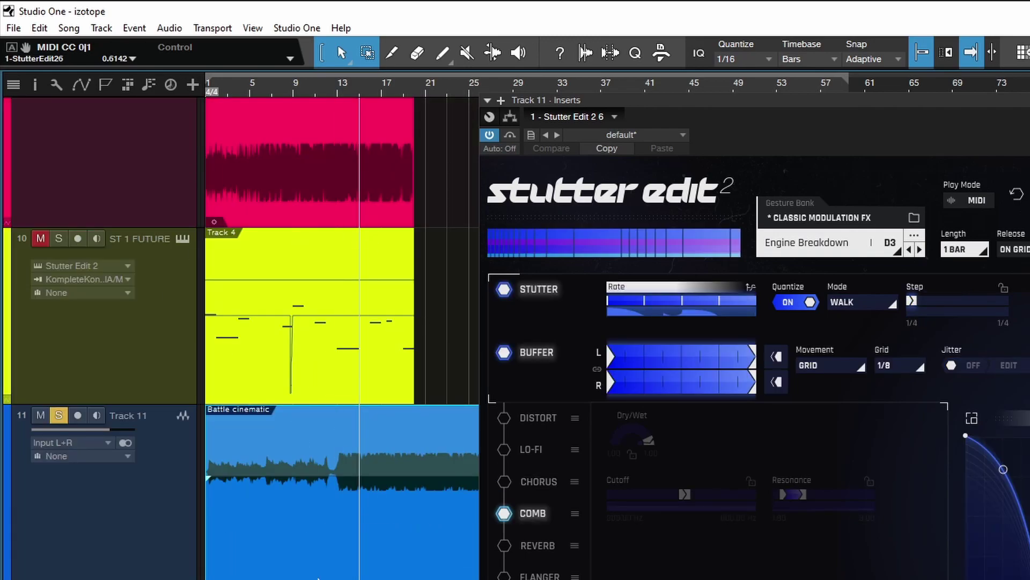
pyautogui.scroll(3, 333, 510)
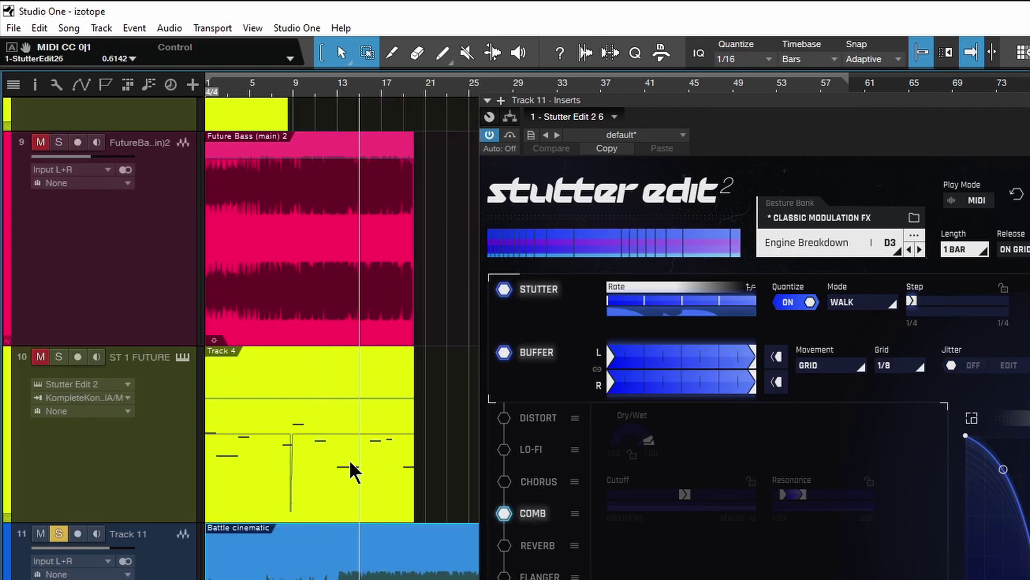
pyautogui.click(269, 471)
pyautogui.doubleClick(253, 472)
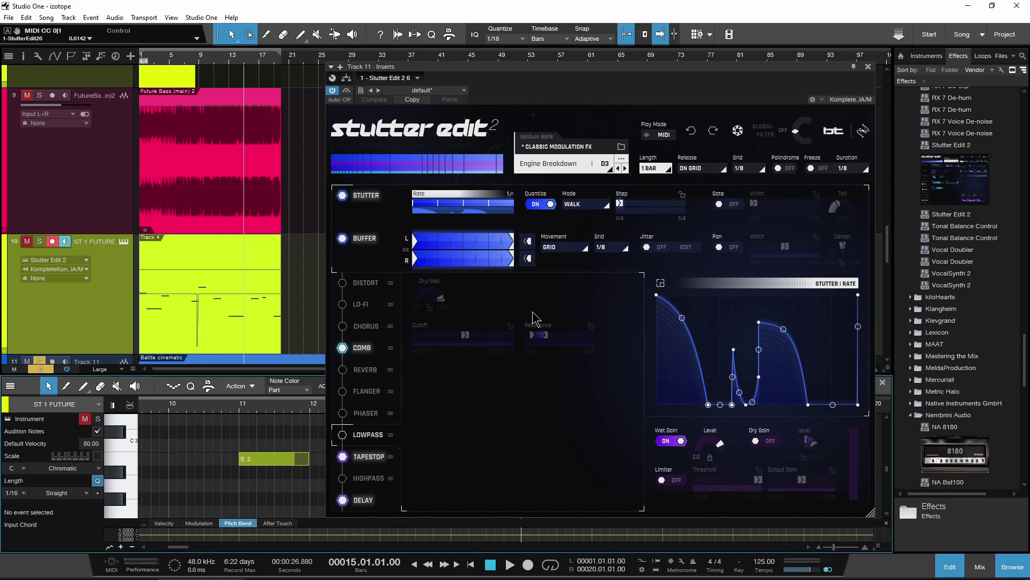
pyautogui.scroll(-3, 74, 237)
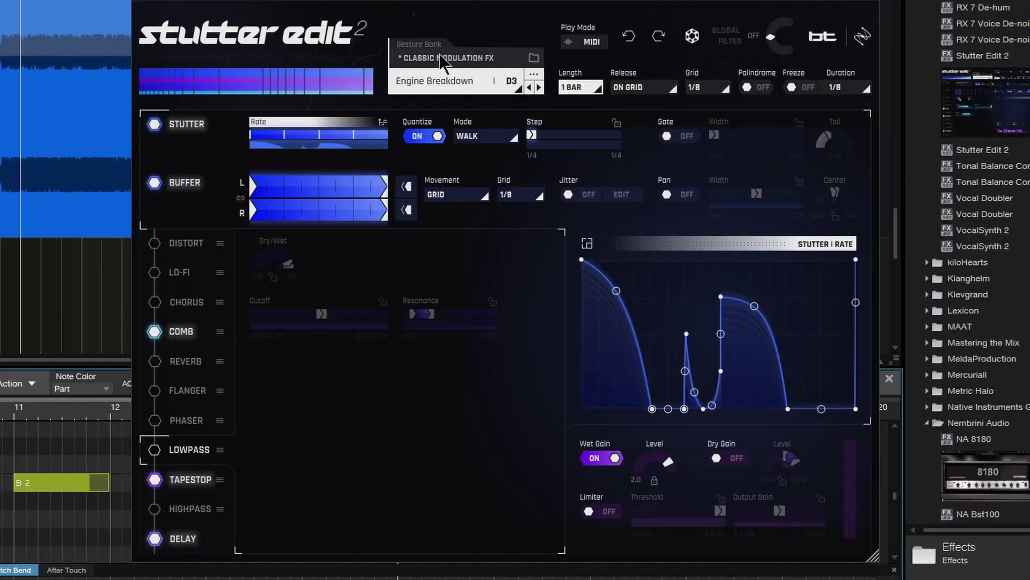
# Select the Over the Radio Waves gesture on A3 from Factory Banks and audition it briefly
pyautogui.click(432, 56)
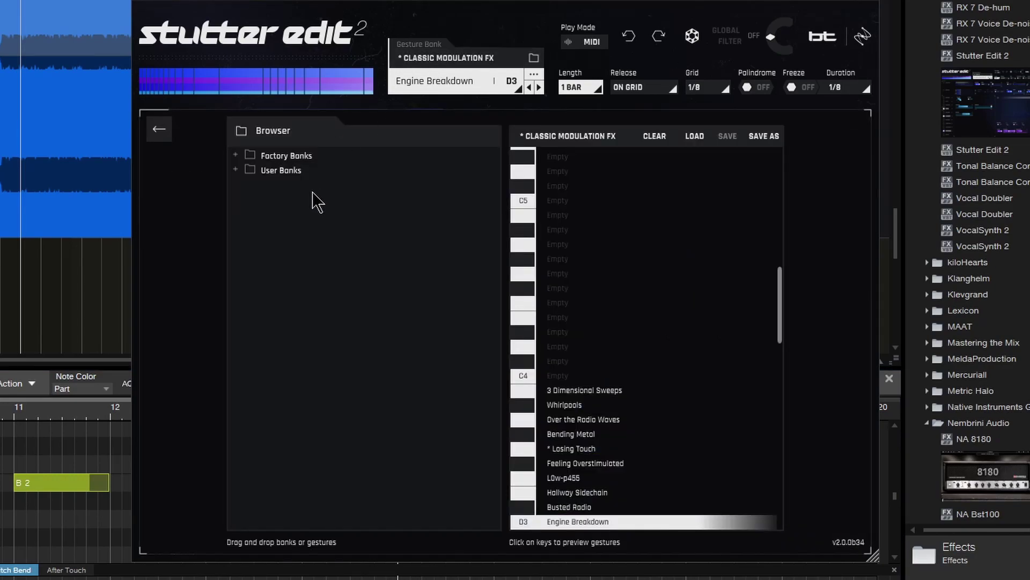
pyautogui.click(241, 158)
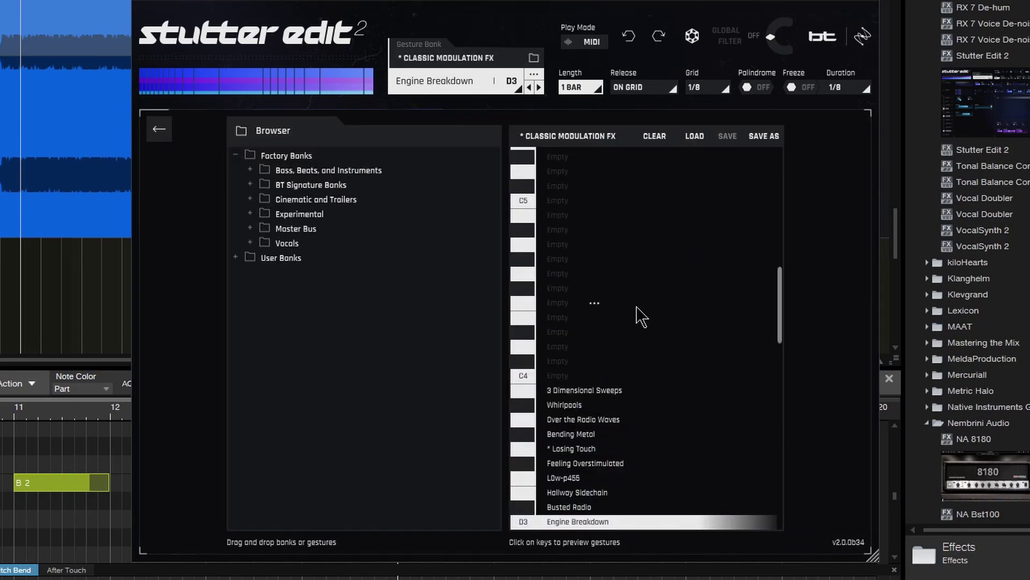
pyautogui.scroll(-5, 638, 314)
pyautogui.scroll(8, 641, 317)
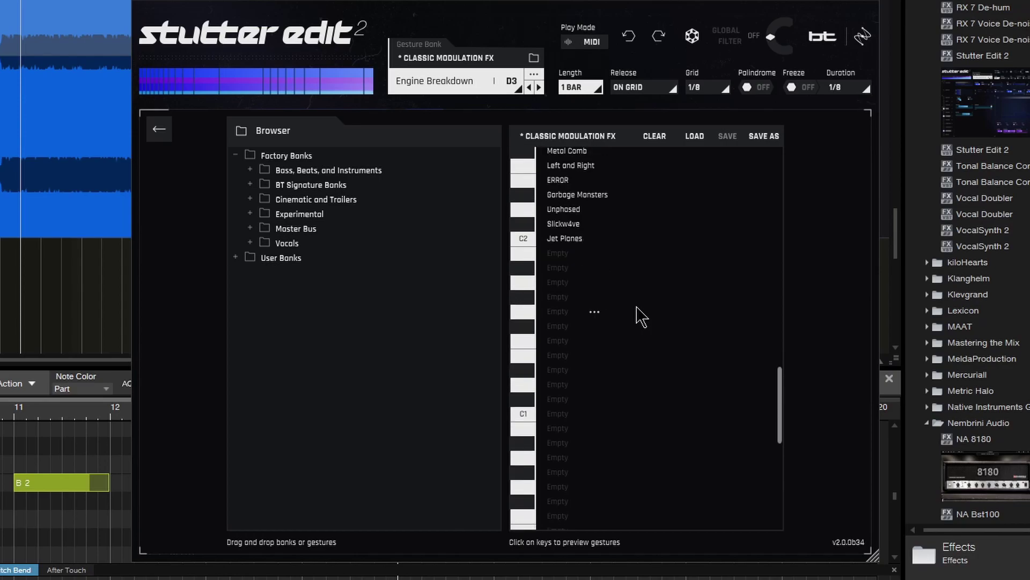
pyautogui.scroll(-5, 642, 317)
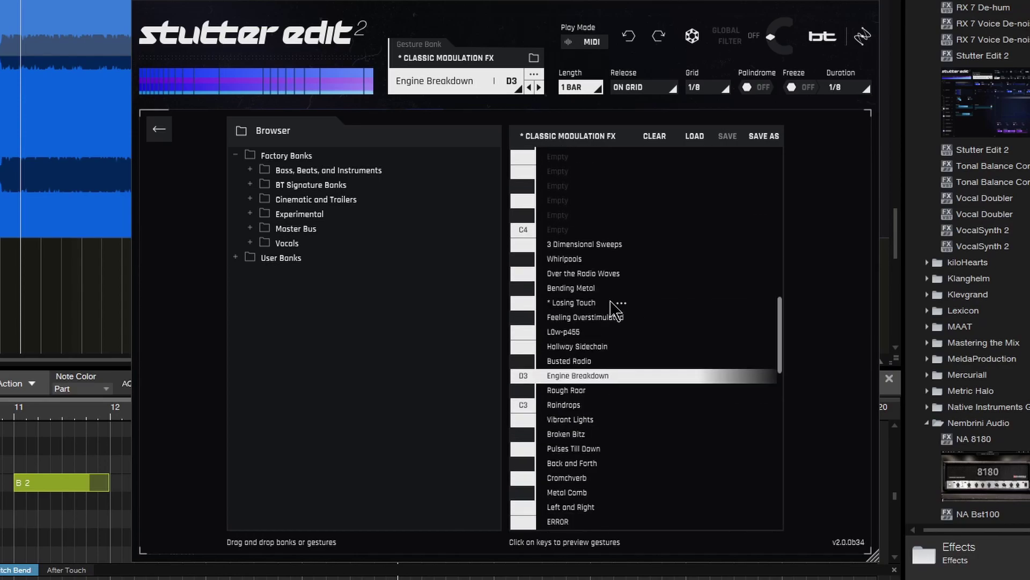
pyautogui.click(531, 275)
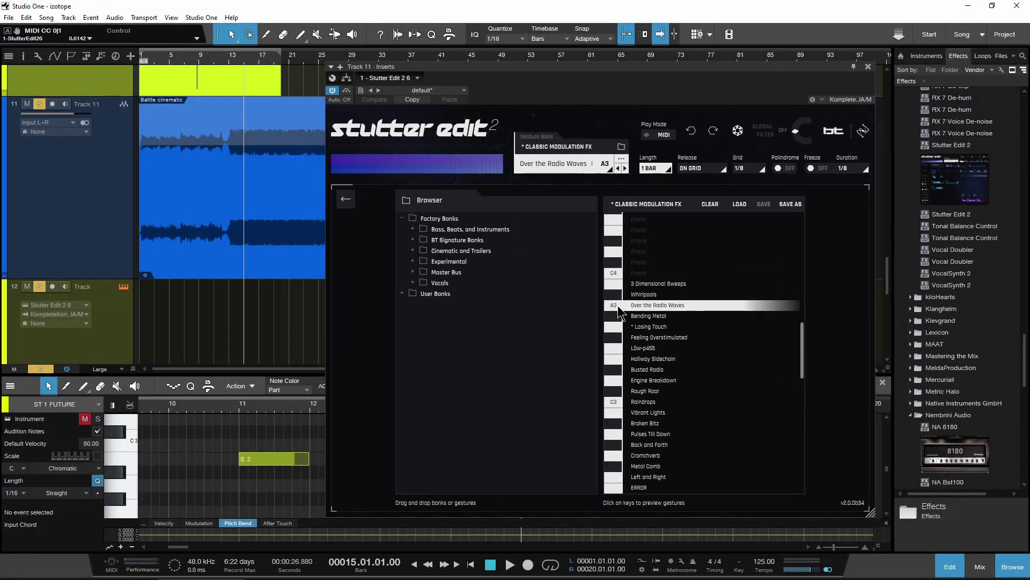
pyautogui.press('space')
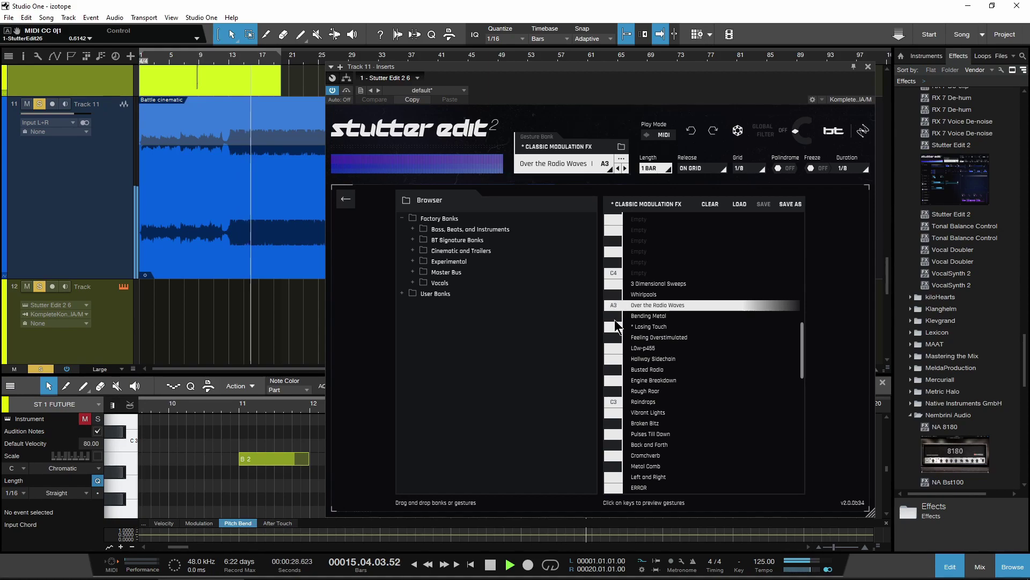
pyautogui.press('space')
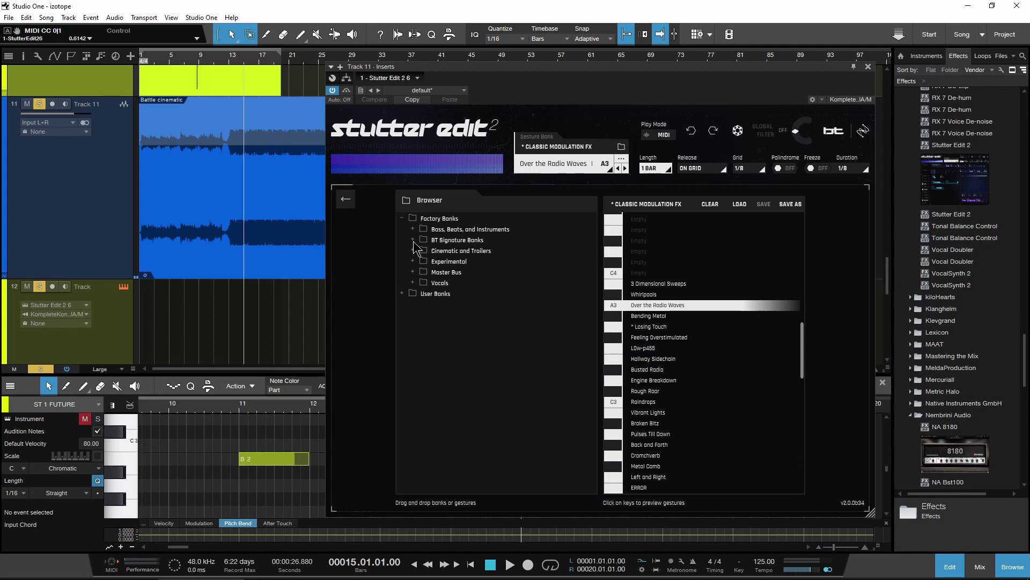
# Load the Master Bus Transitions and Textures bank into Stutter Edit 2
pyautogui.click(413, 272)
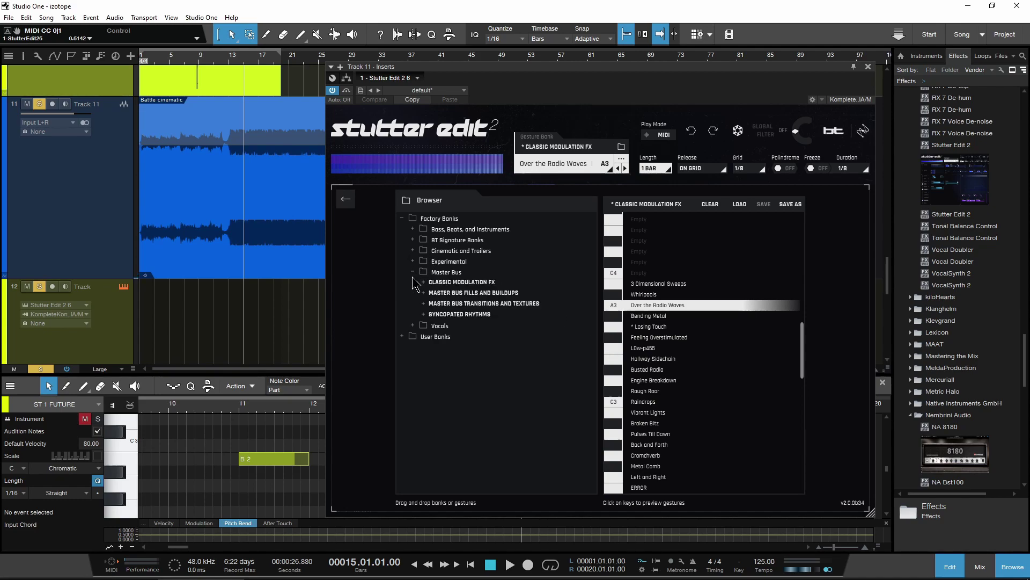
pyautogui.click(423, 304)
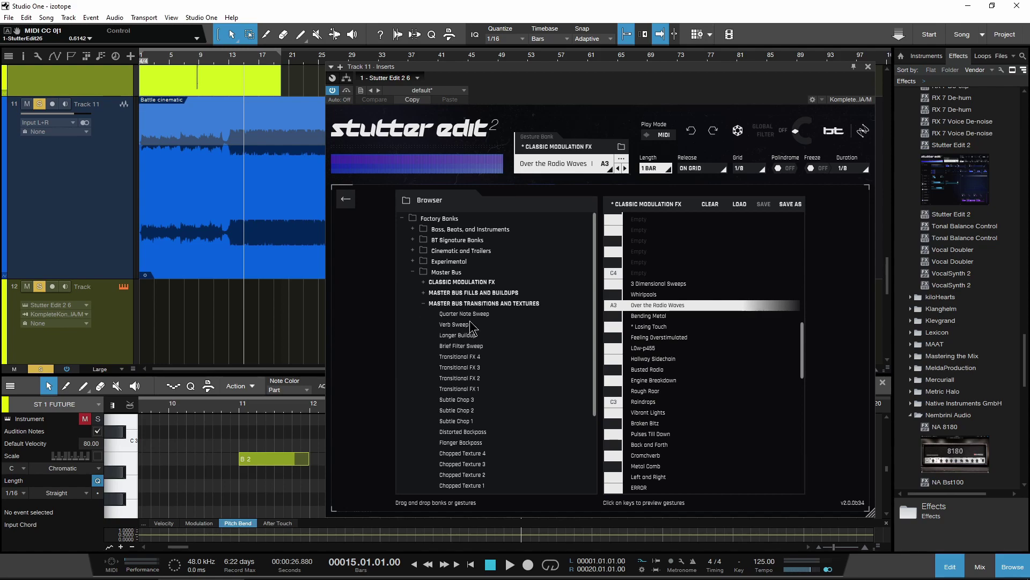
pyautogui.doubleClick(489, 303)
pyautogui.scroll(-5, 638, 327)
pyautogui.scroll(5, 639, 338)
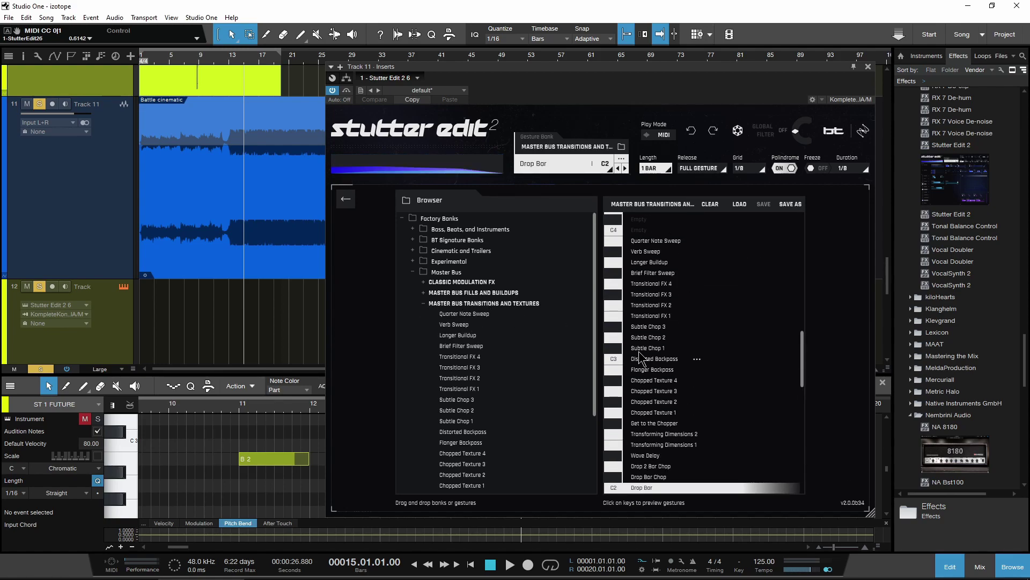
pyautogui.scroll(-2, 628, 327)
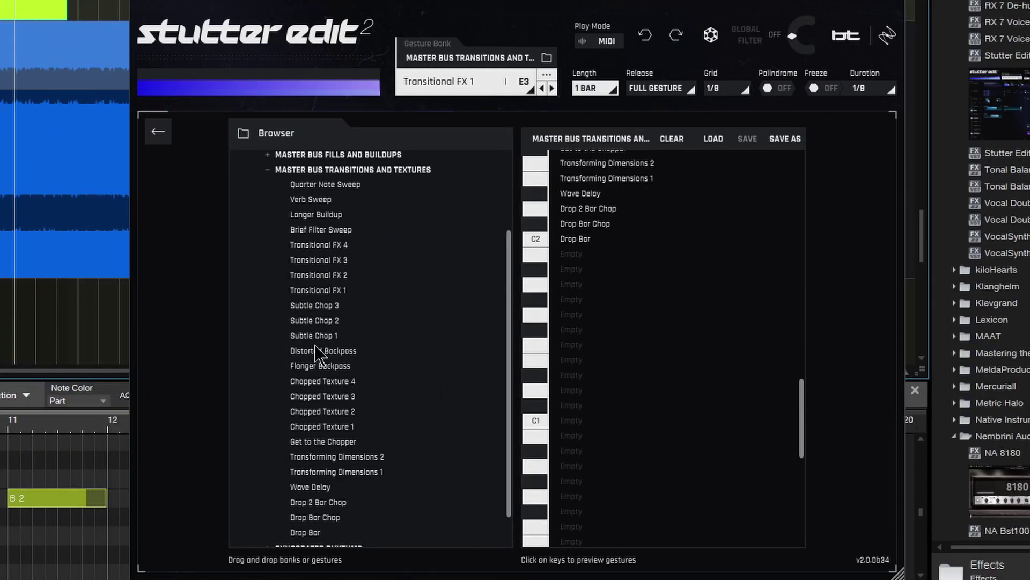
pyautogui.scroll(3, 317, 354)
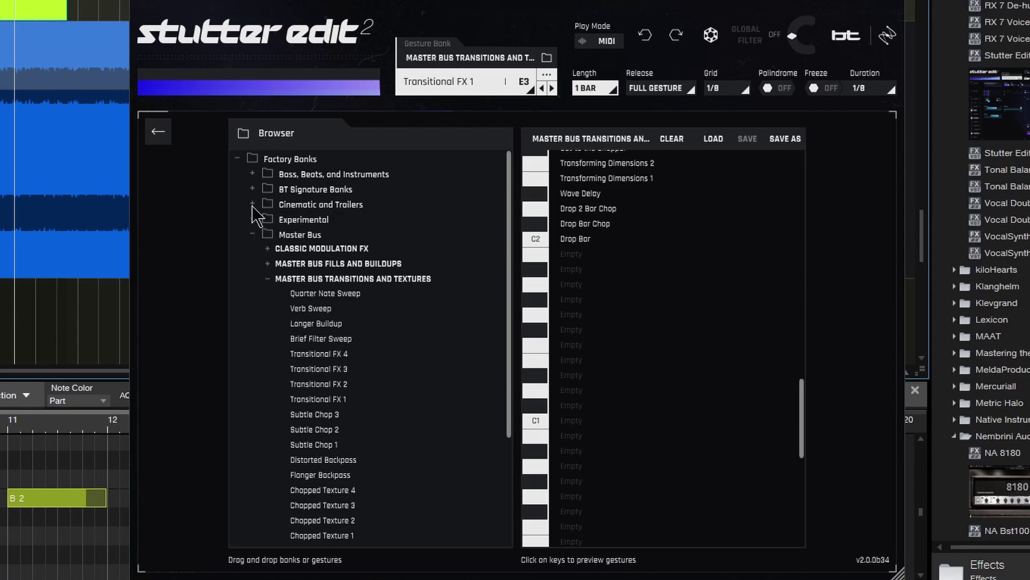
# Drag BT_Gater_Tecillo from BT Sidechain and Trance Gate Bank onto the empty F#4 key
pyautogui.click(252, 189)
pyautogui.scroll(8, 662, 278)
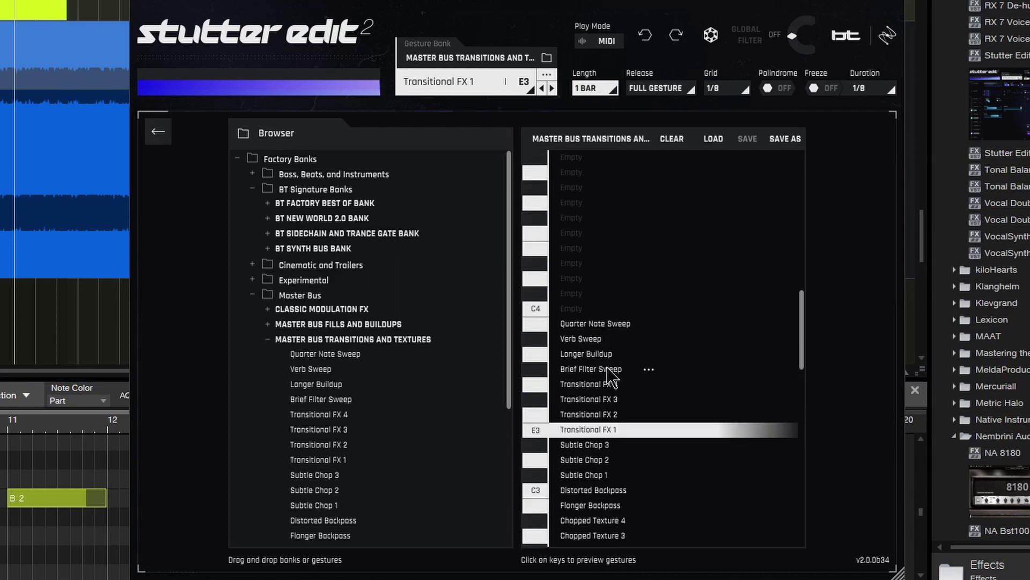
pyautogui.scroll(1, 608, 370)
pyautogui.click(267, 233)
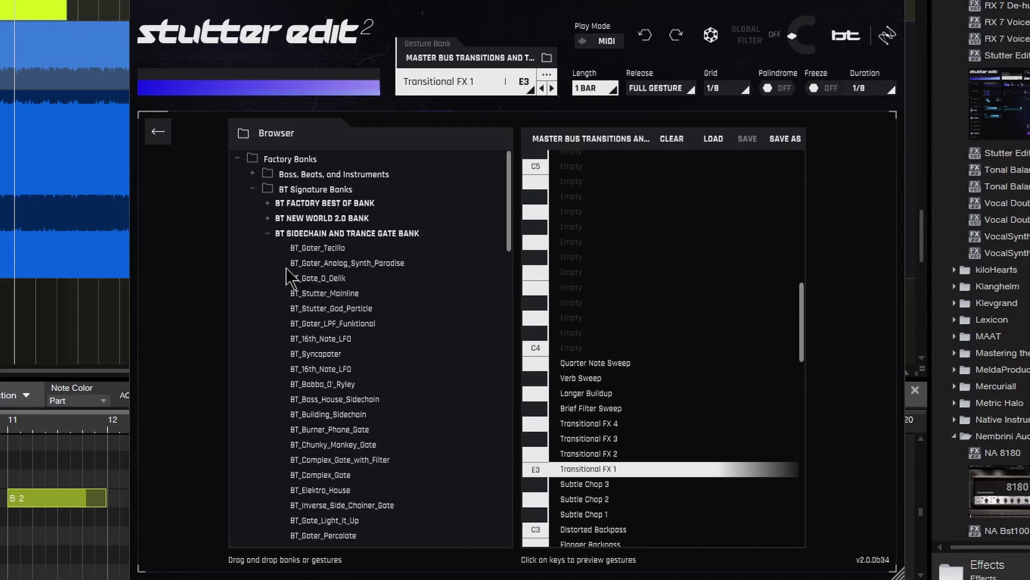
pyautogui.moveTo(295, 250); pyautogui.dragTo(571, 262)
# Select BT_Gater_Tecillo and start loading a gesture from file, then cancel
pyautogui.click(542, 256)
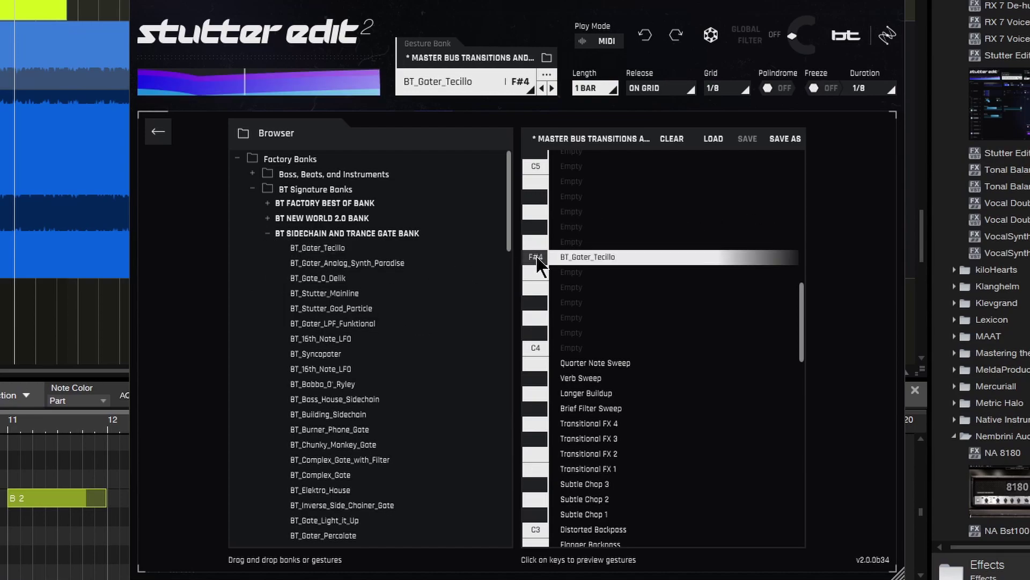
pyautogui.click(609, 287)
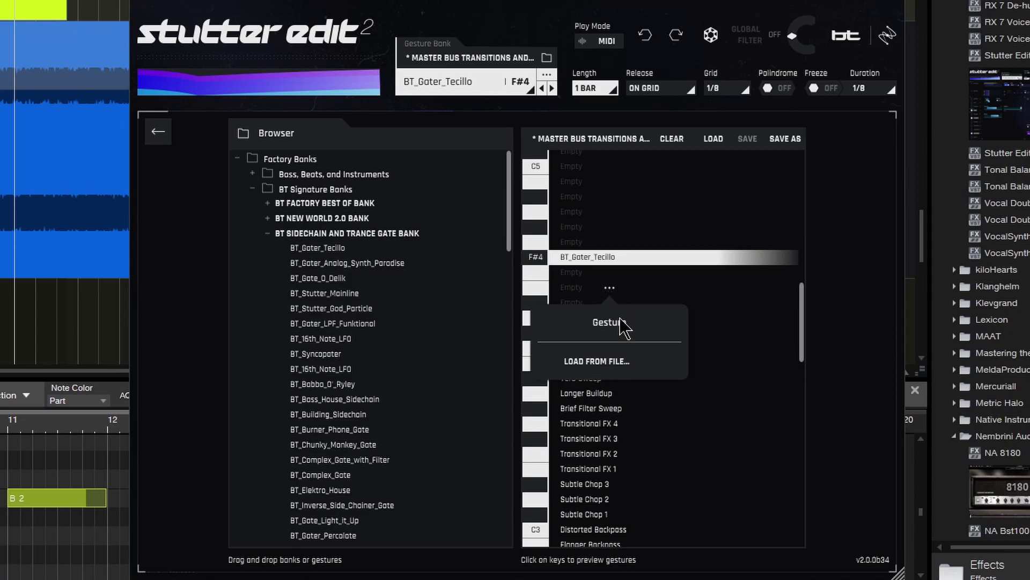
pyautogui.click(622, 370)
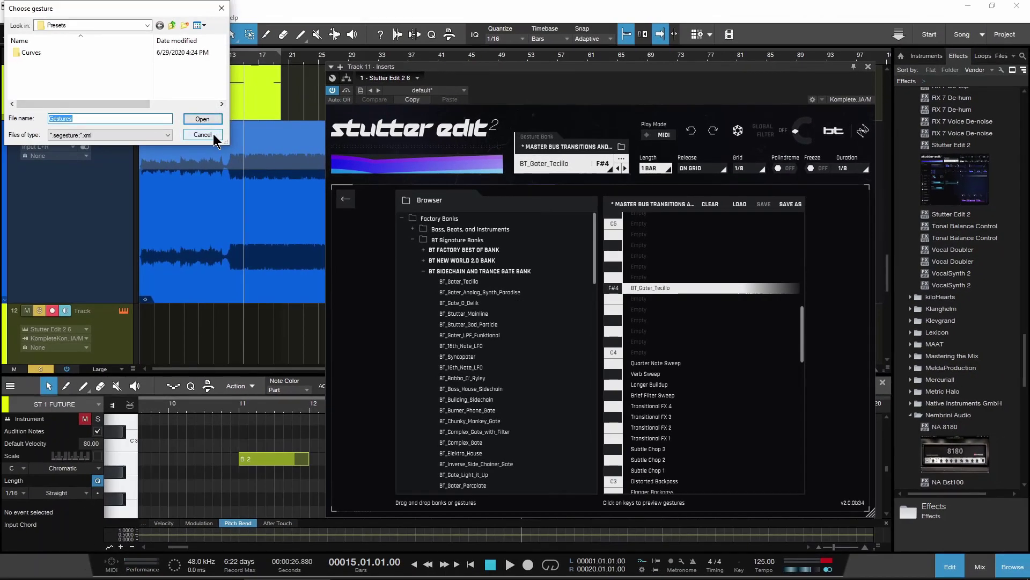
pyautogui.click(202, 134)
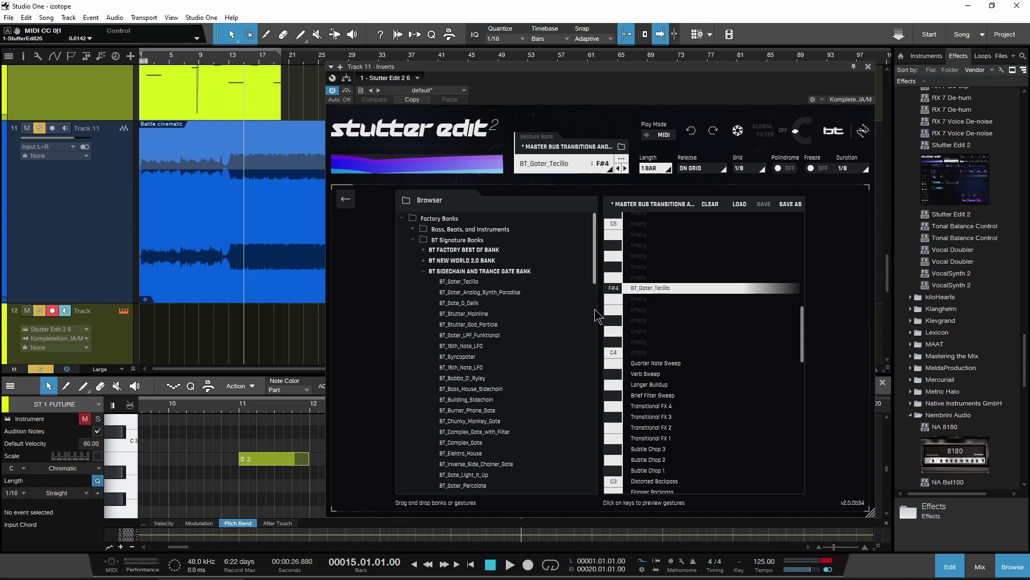
pyautogui.moveTo(632, 322)
pyautogui.scroll(-3, 665, 338)
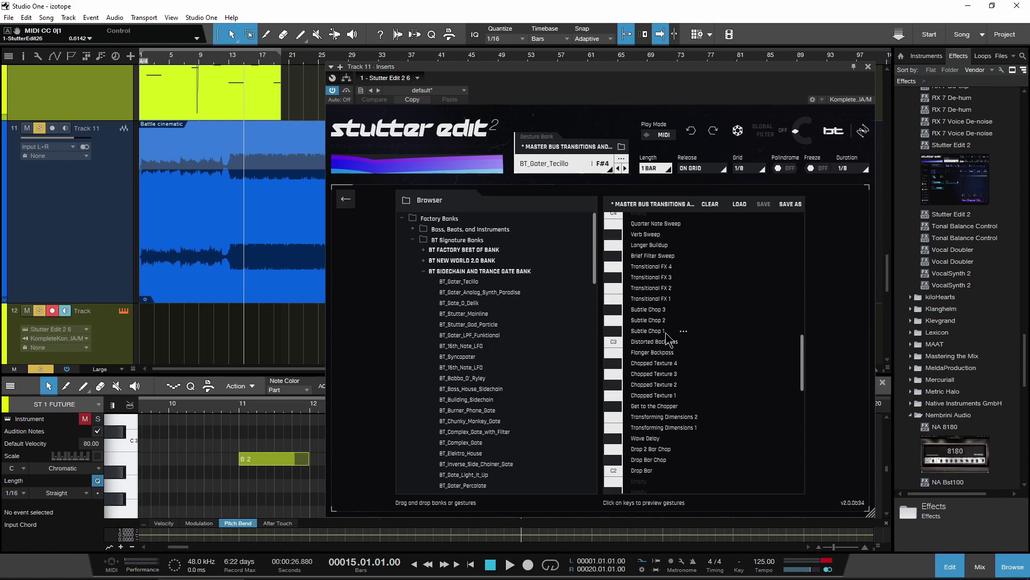
# Close the gesture browser and choose the empty D#4 key for a new gesture
pyautogui.scroll(2, 665, 338)
pyautogui.click(346, 199)
pyautogui.click(552, 170)
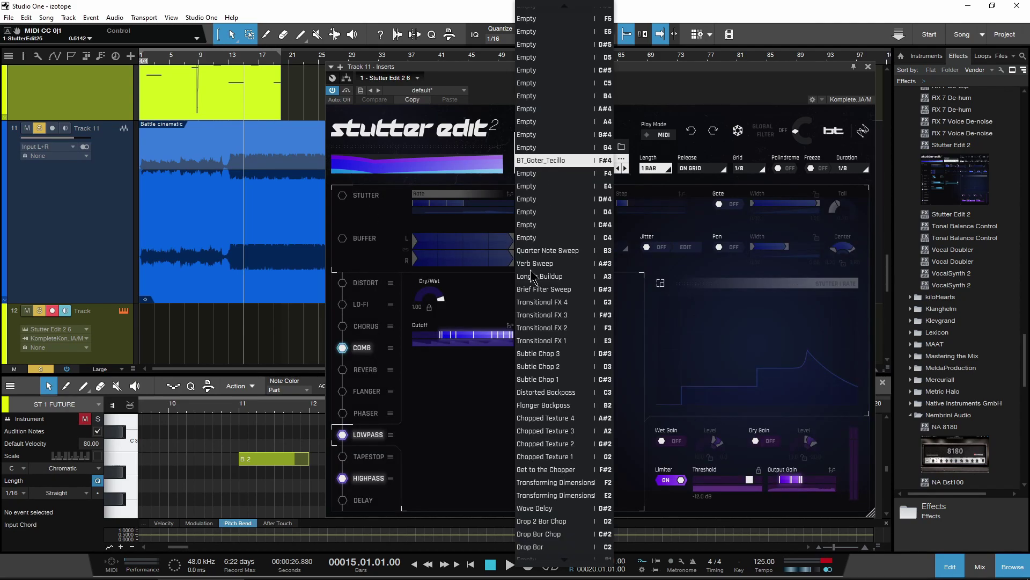
pyautogui.scroll(5, 541, 252)
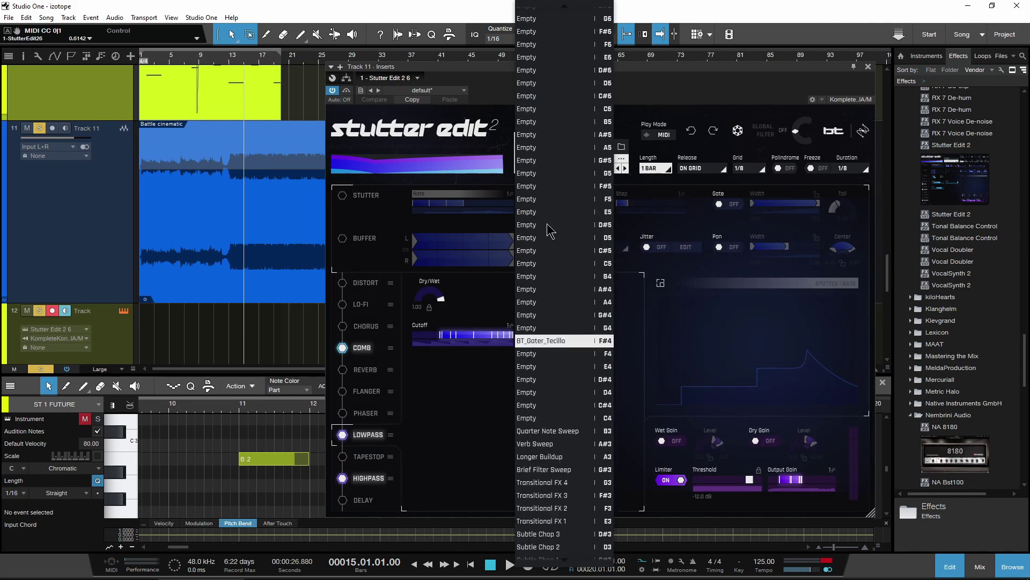
pyautogui.click(535, 380)
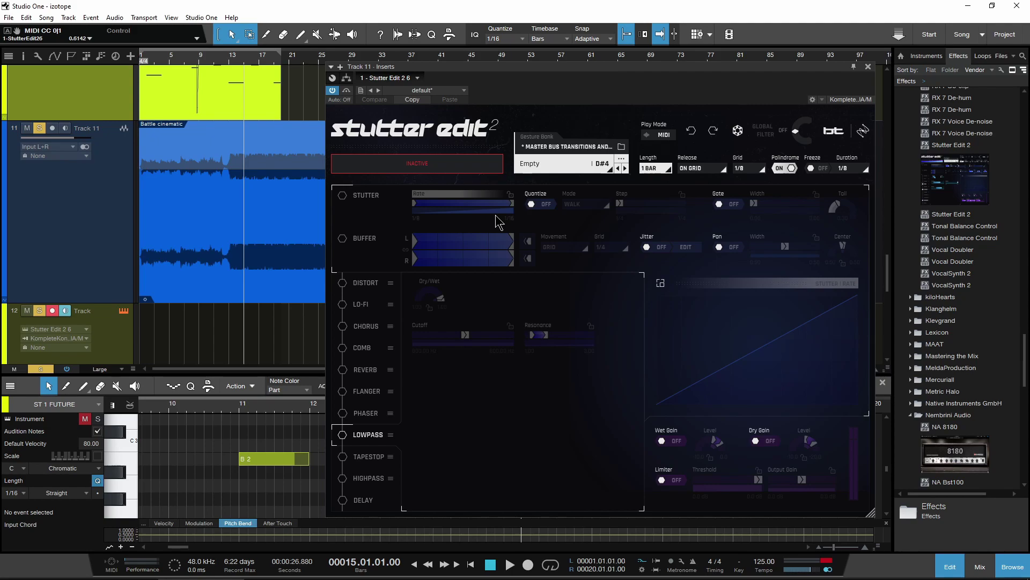
# Enable the Stutter module and audition the new gesture during playback
pyautogui.click(342, 195)
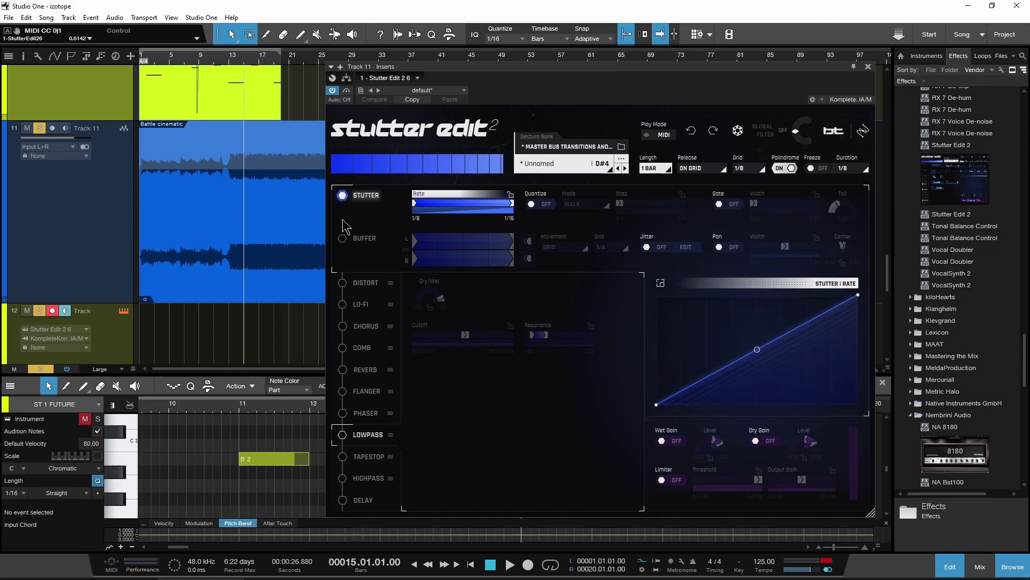
pyautogui.click(342, 196)
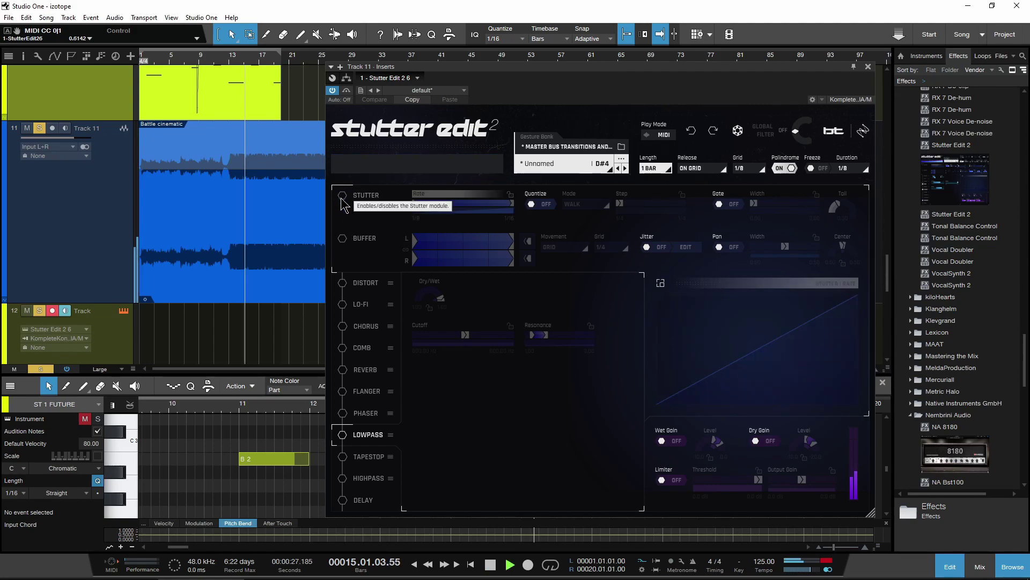
pyautogui.click(342, 200)
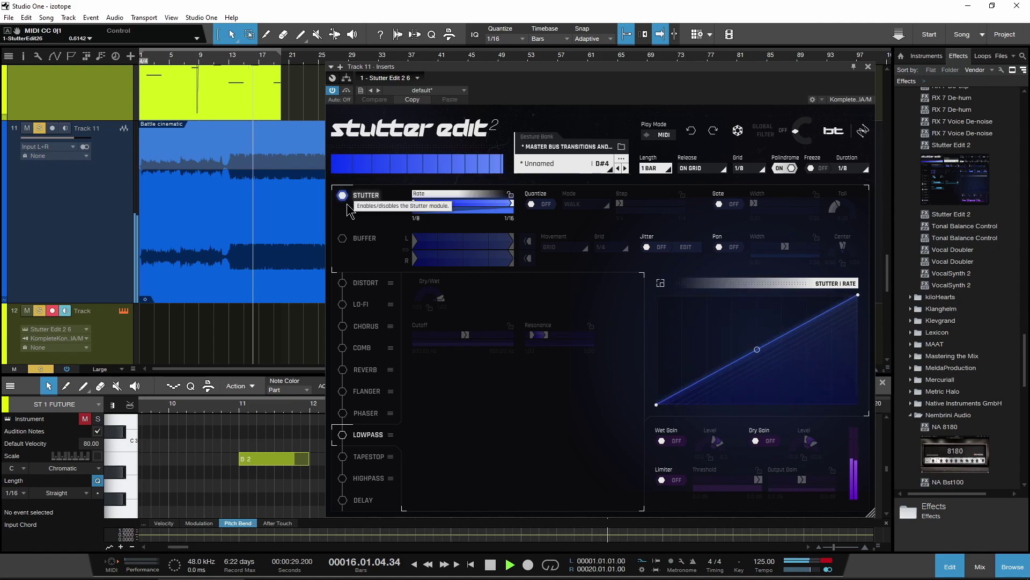
pyautogui.press('space')
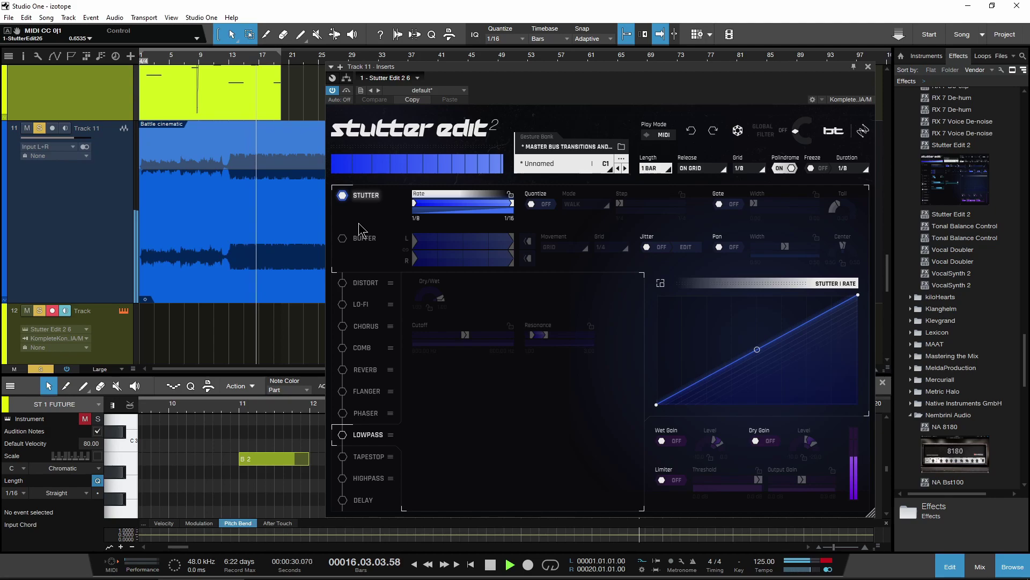
pyautogui.press('space')
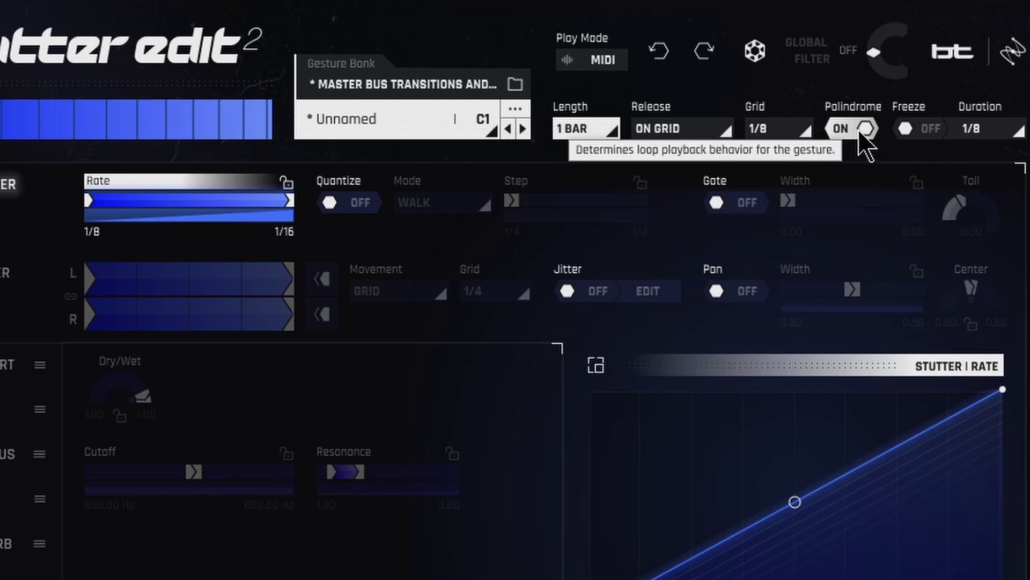
pyautogui.click(992, 132)
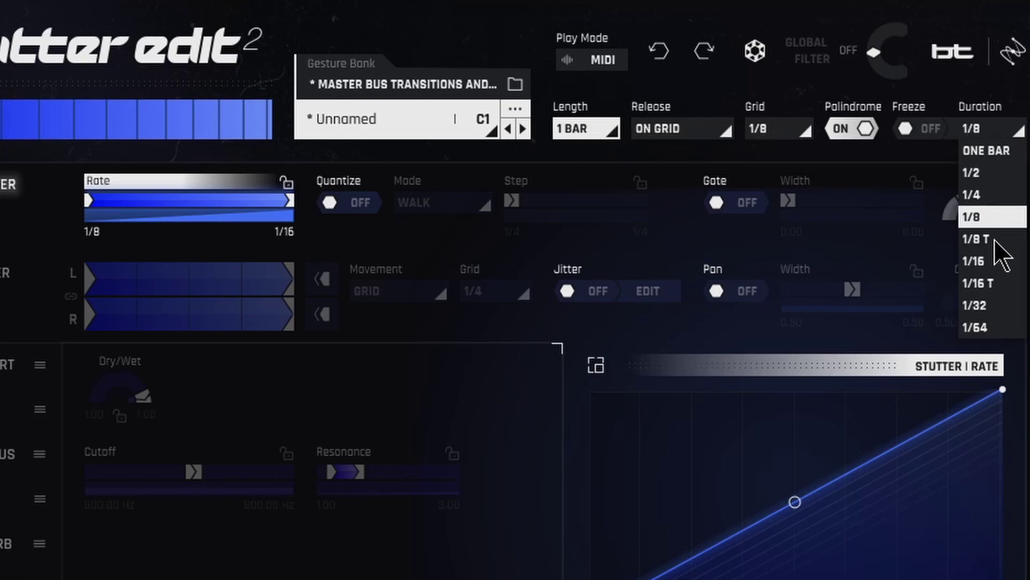
pyautogui.click(767, 92)
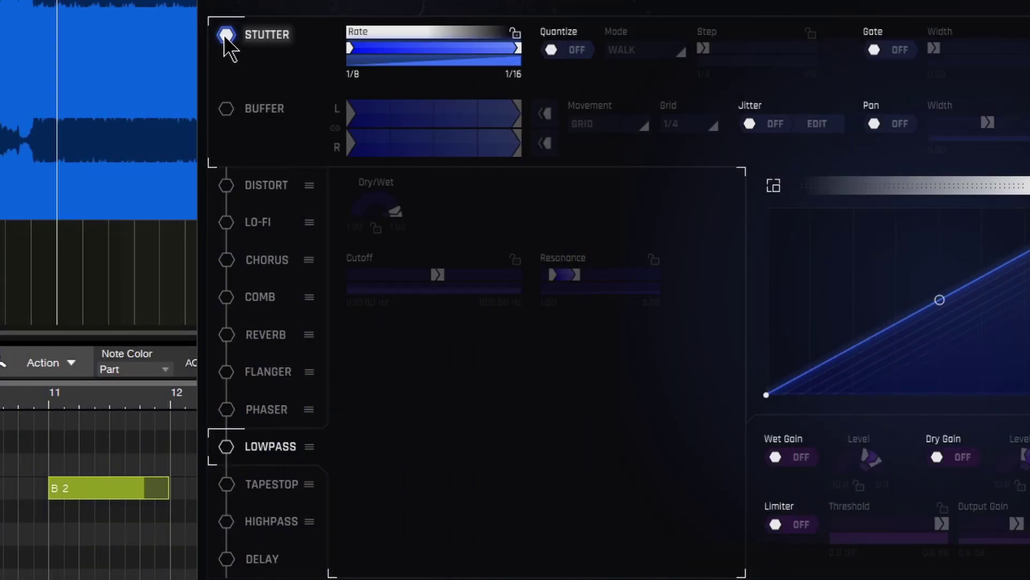
# Switch on Buffer, show the Tapestop settings, and move Reverb ahead of Comb in the chain
pyautogui.click(226, 109)
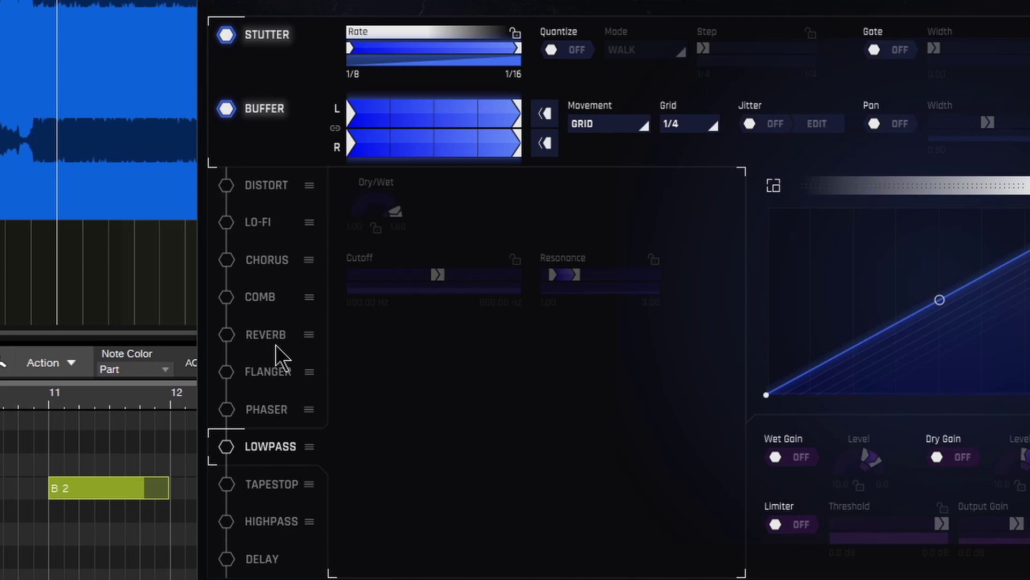
pyautogui.click(273, 484)
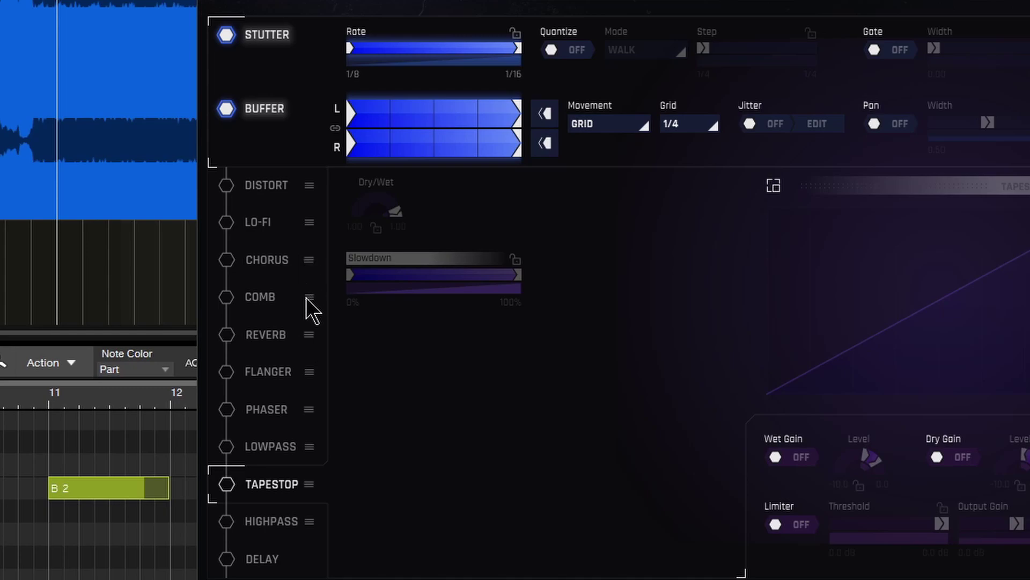
pyautogui.moveTo(309, 297); pyautogui.dragTo(310, 348)
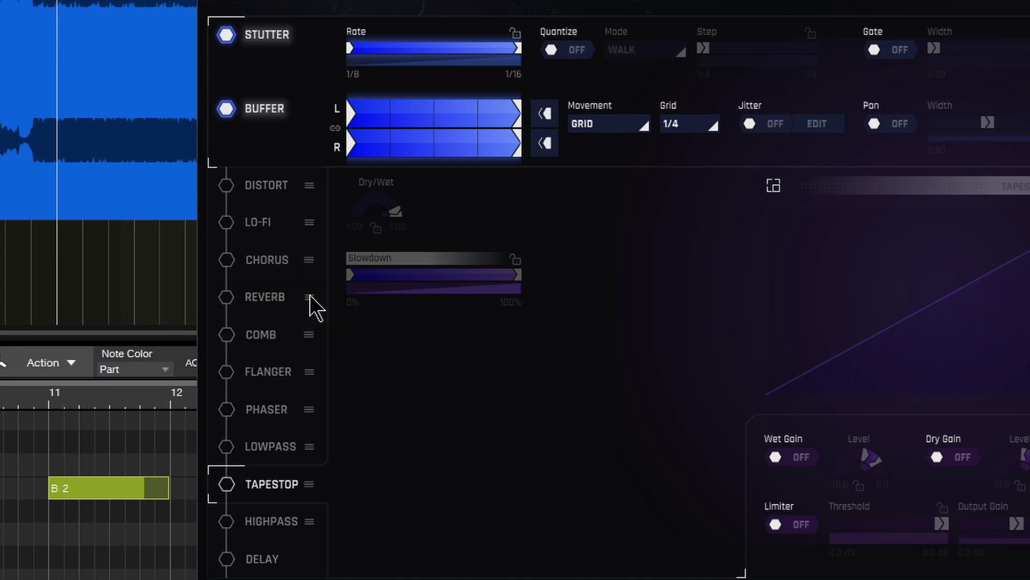
pyautogui.moveTo(315, 306)
pyautogui.mouseDown()
pyautogui.moveTo(307, 406)
pyautogui.moveTo(310, 295)
pyautogui.mouseUp()
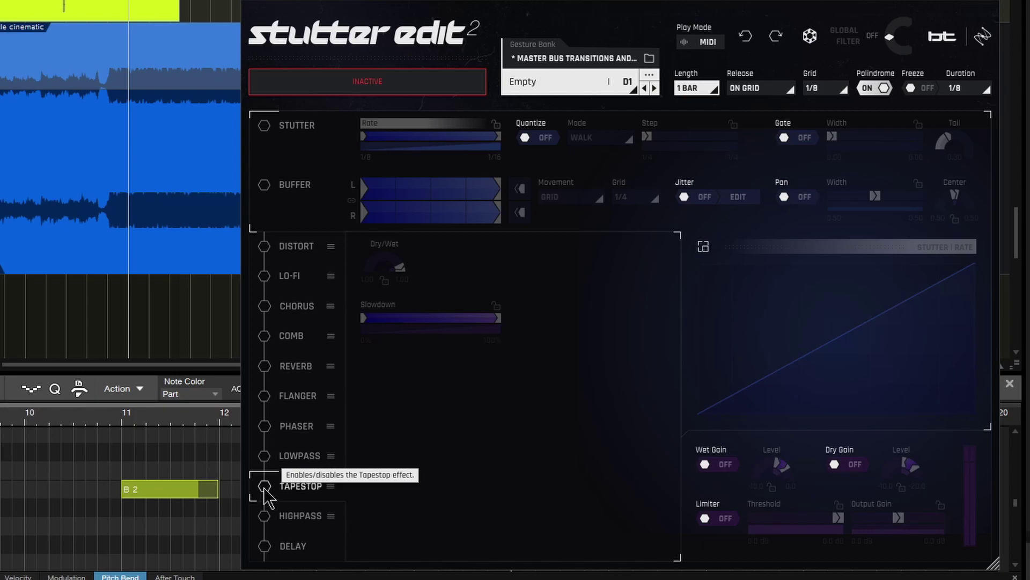
# Enable Tapestop, toggle Palindrome off and back on, and play the tape-stop gesture once
pyautogui.click(265, 486)
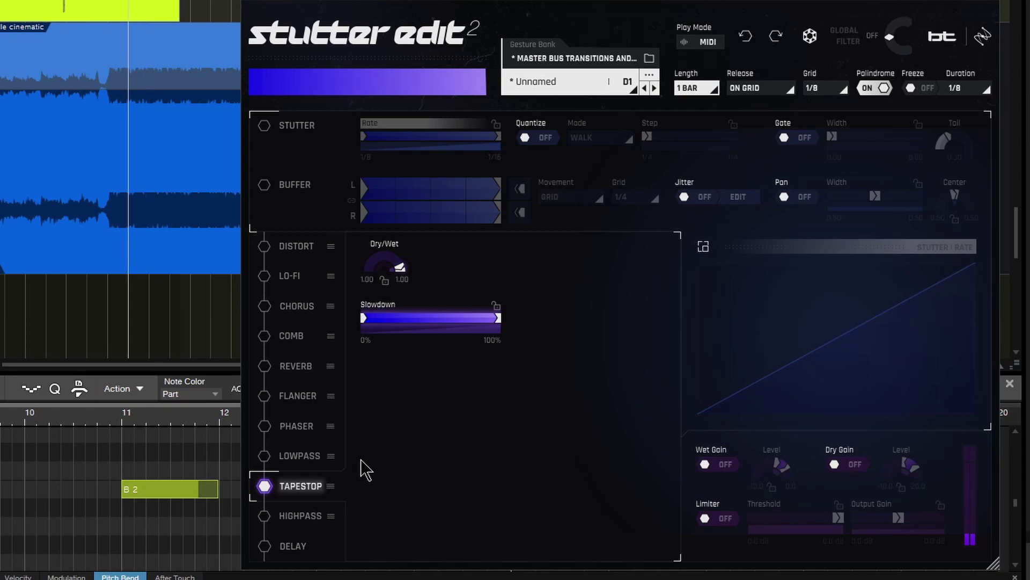
pyautogui.click(885, 88)
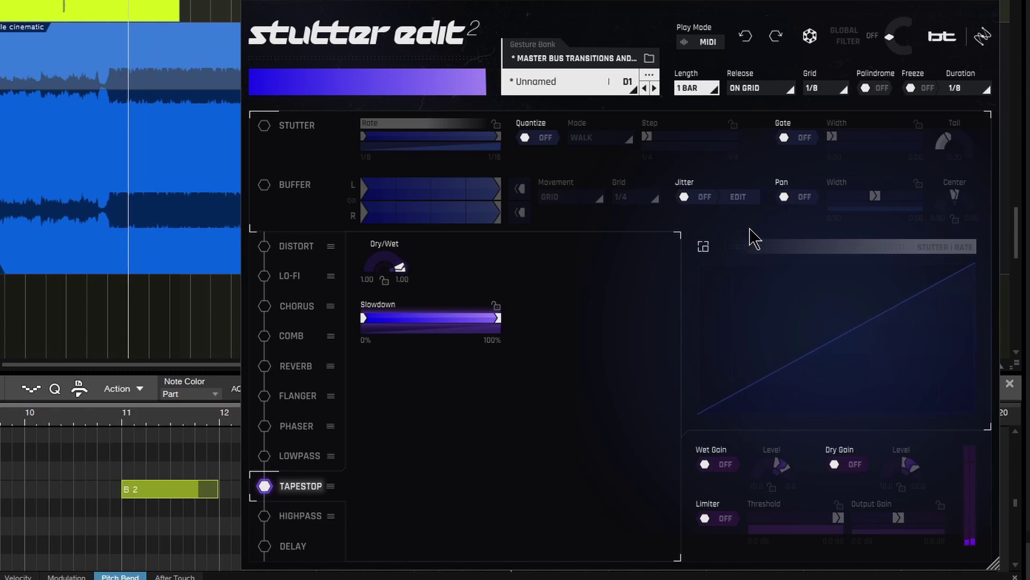
pyautogui.click(868, 89)
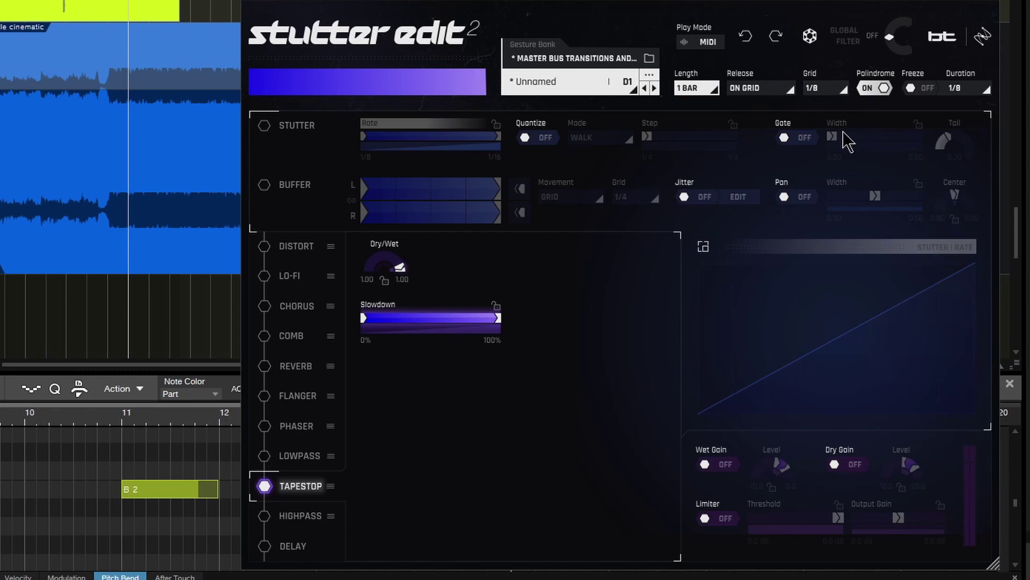
pyautogui.press('space')
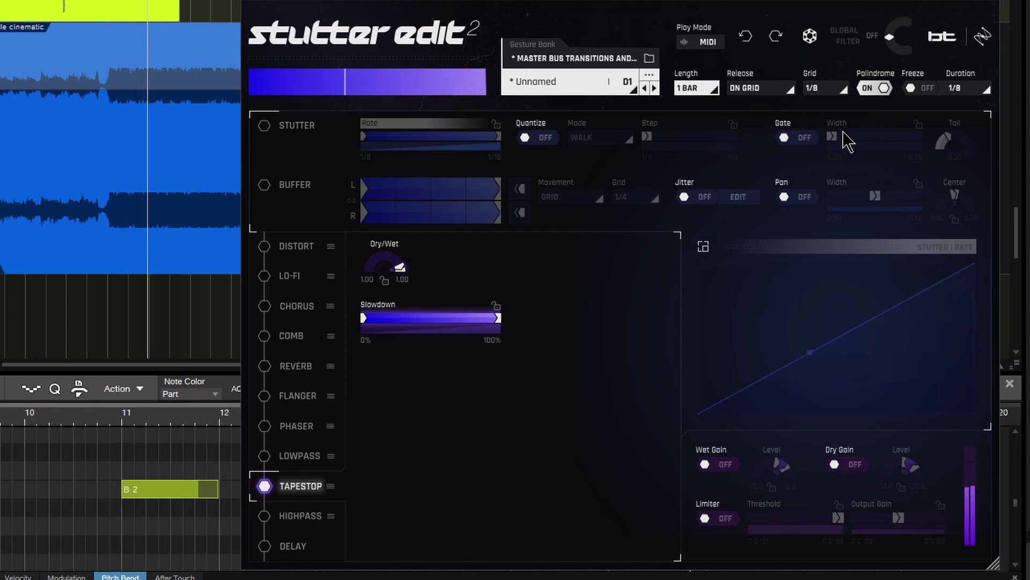
pyautogui.press('space')
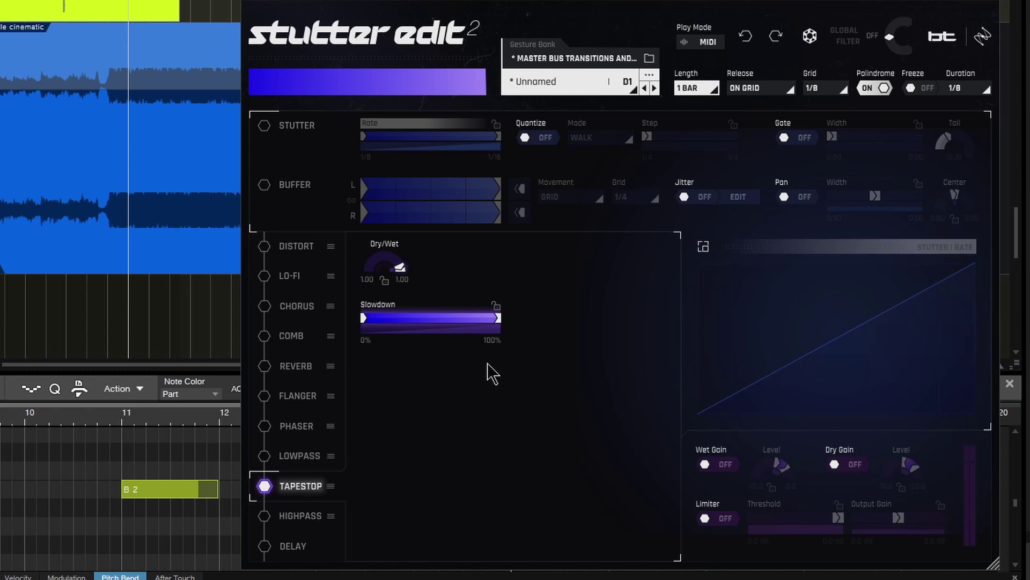
# Enable Distort on ONE BAND, curve Tone down from 0.76 to 0.20, and start DC Offset at 0.46
pyautogui.click(306, 251)
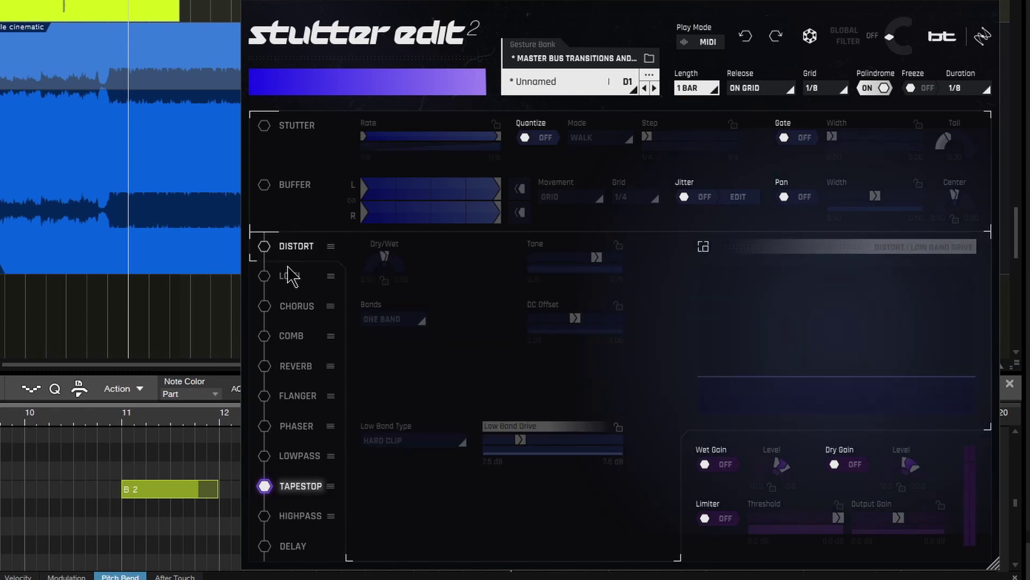
pyautogui.click(264, 248)
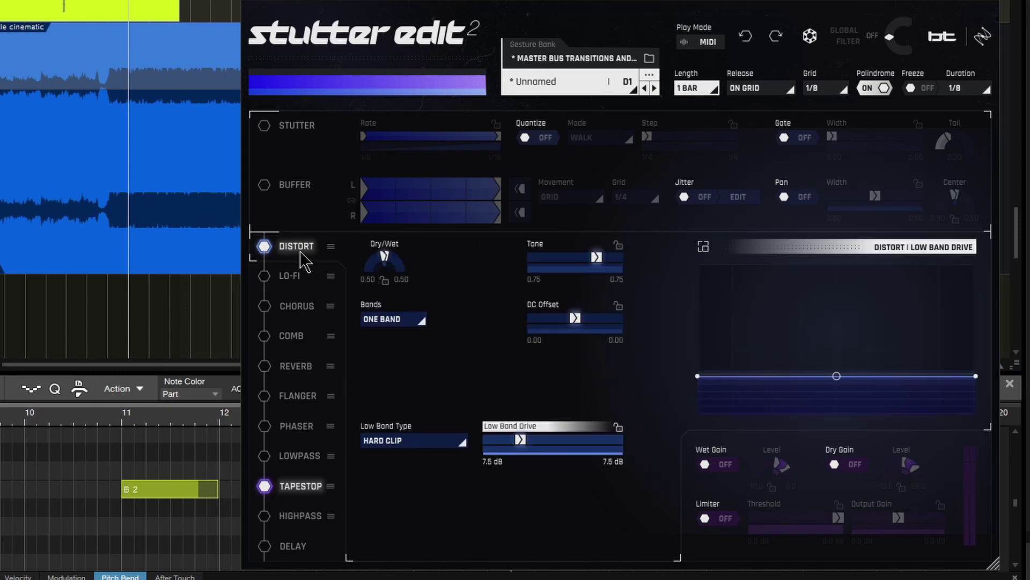
pyautogui.click(420, 321)
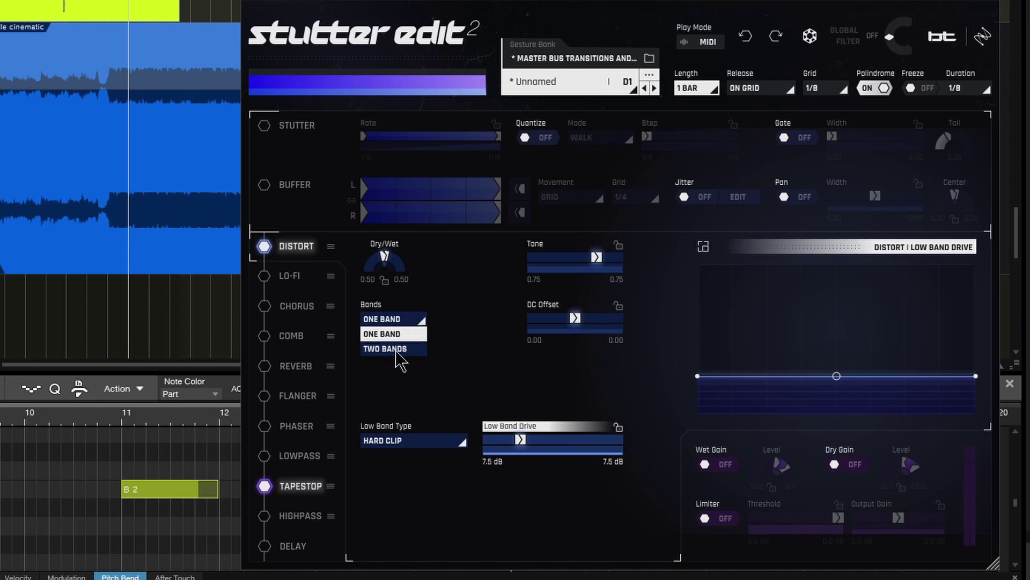
pyautogui.click(481, 305)
pyautogui.moveTo(583, 260); pyautogui.dragTo(560, 265)
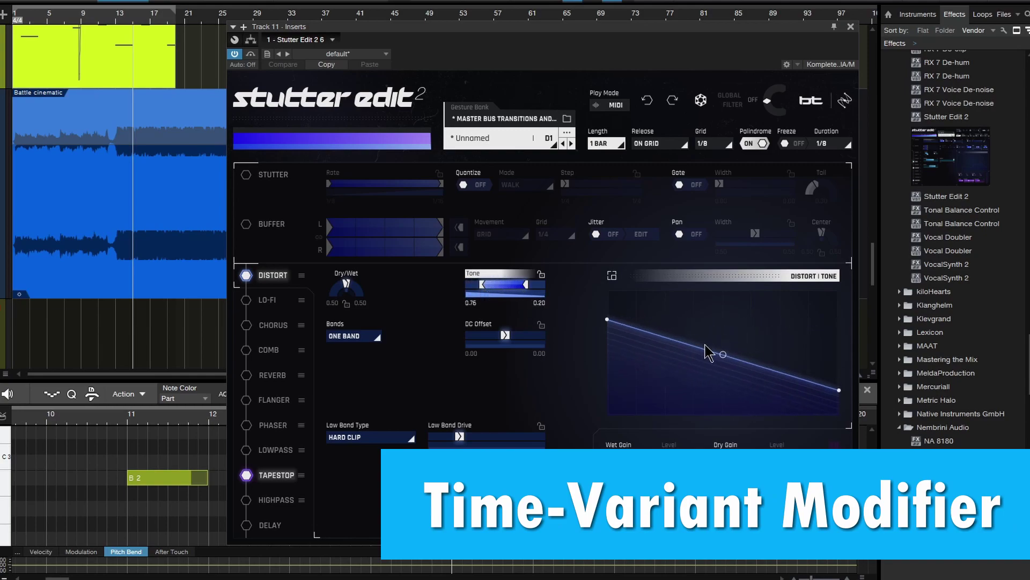
pyautogui.moveTo(722, 354)
pyautogui.mouseDown()
pyautogui.moveTo(716, 341)
pyautogui.moveTo(707, 345)
pyautogui.mouseUp()
pyautogui.click(497, 339)
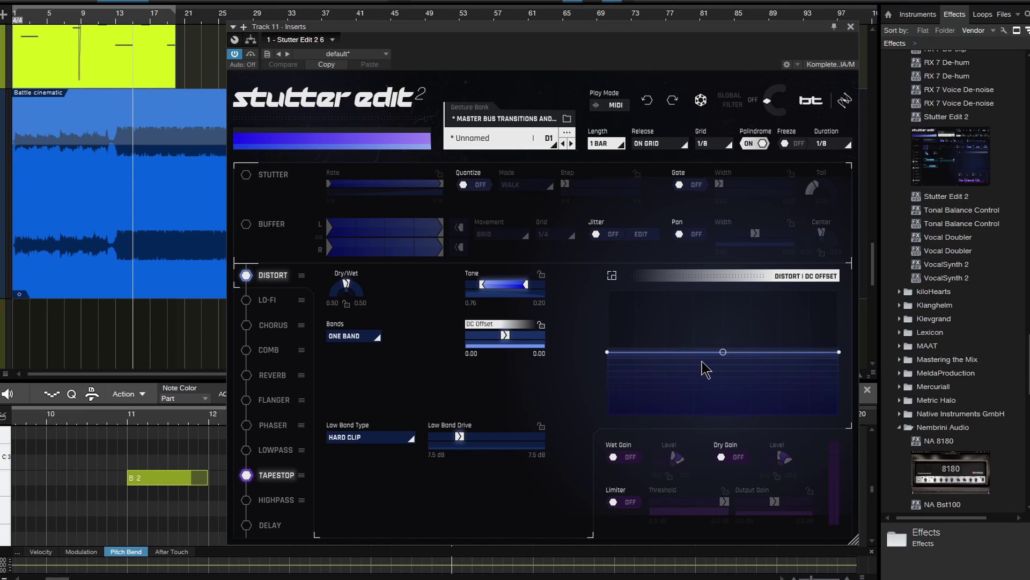
pyautogui.moveTo(609, 352); pyautogui.dragTo(624, 322)
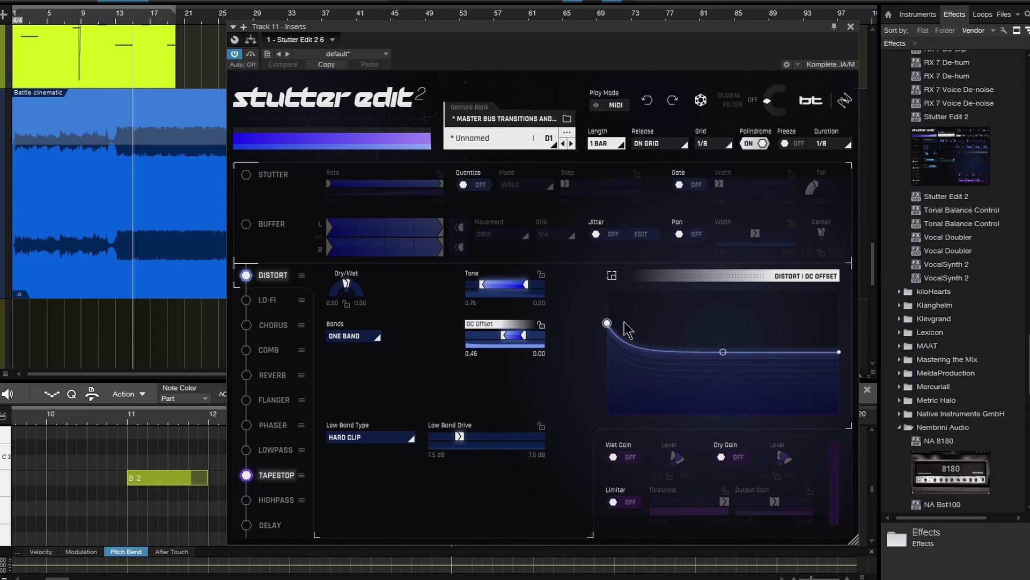
# Apply the four-pulse preset to the DC Offset curve at Speed 1.33, keeping the 1/8 grid
pyautogui.click(611, 275)
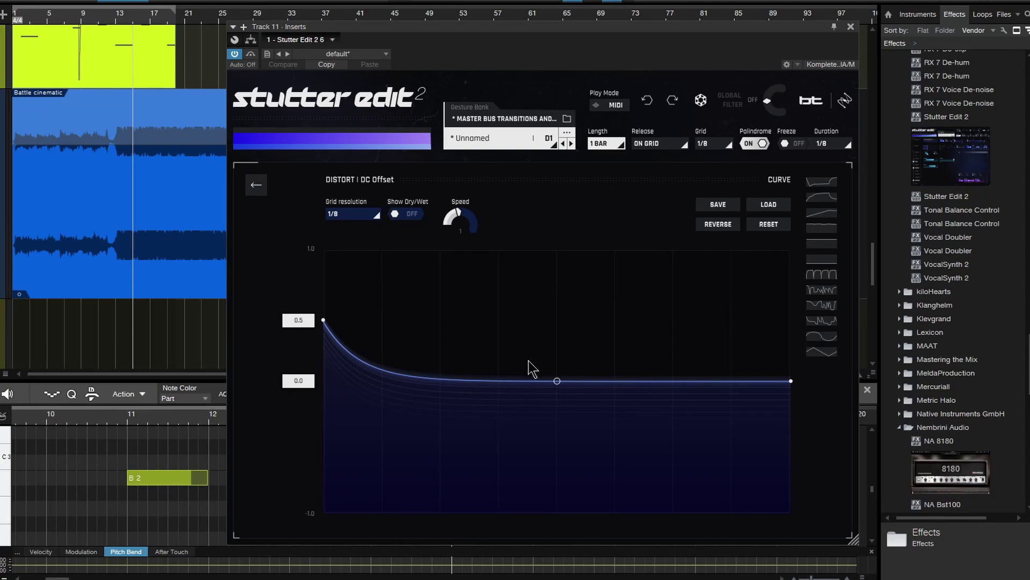
pyautogui.moveTo(442, 382); pyautogui.dragTo(486, 291)
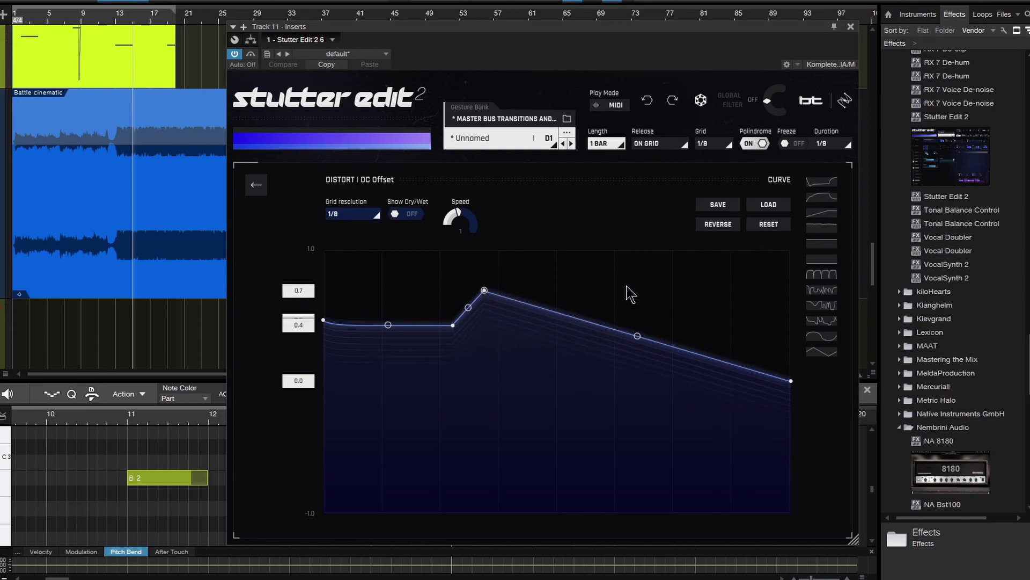
pyautogui.click(807, 276)
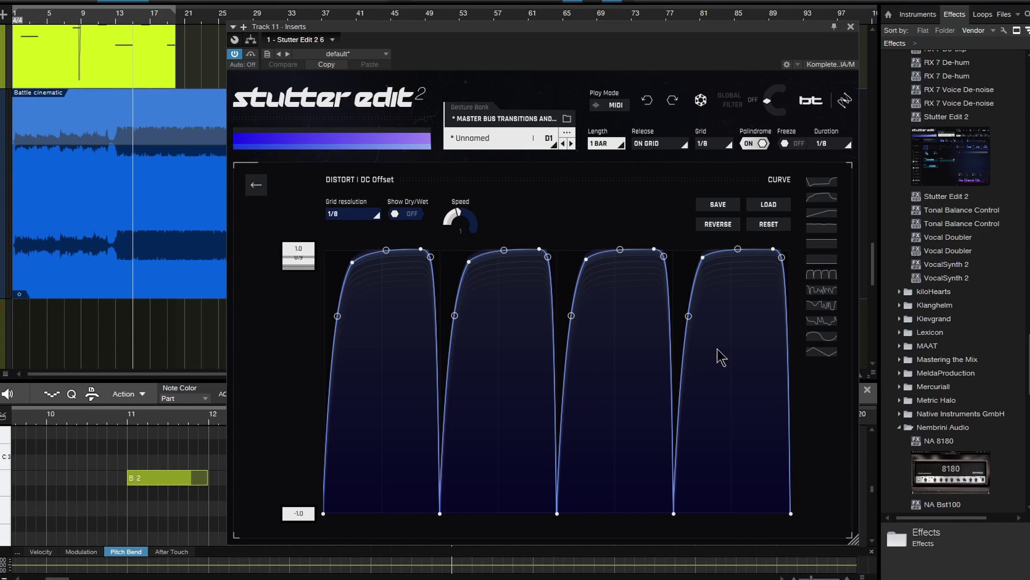
pyautogui.click(724, 231)
pyautogui.click(723, 230)
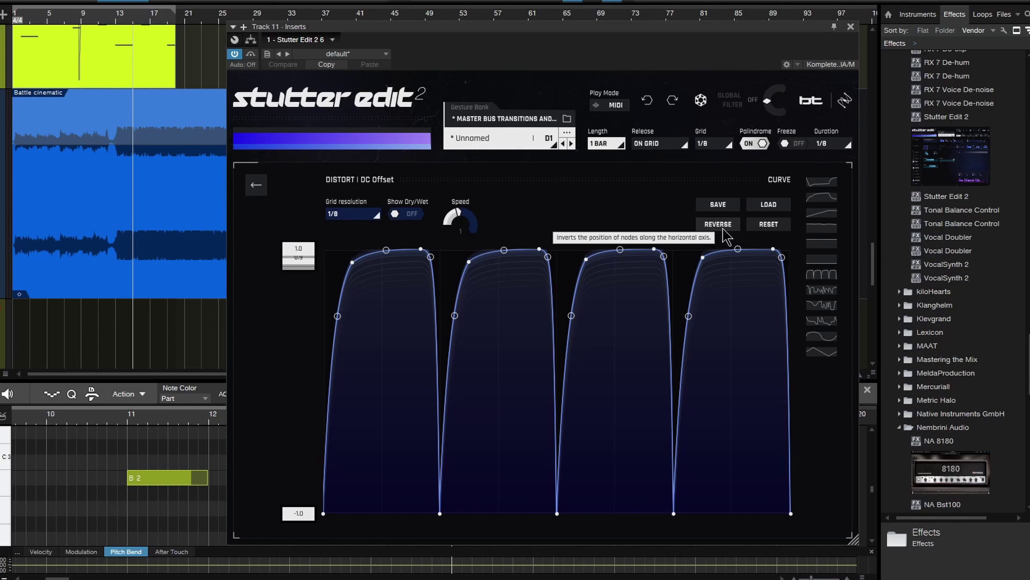
pyautogui.moveTo(462, 217); pyautogui.dragTo(465, 202)
pyautogui.click(370, 214)
pyautogui.click(568, 216)
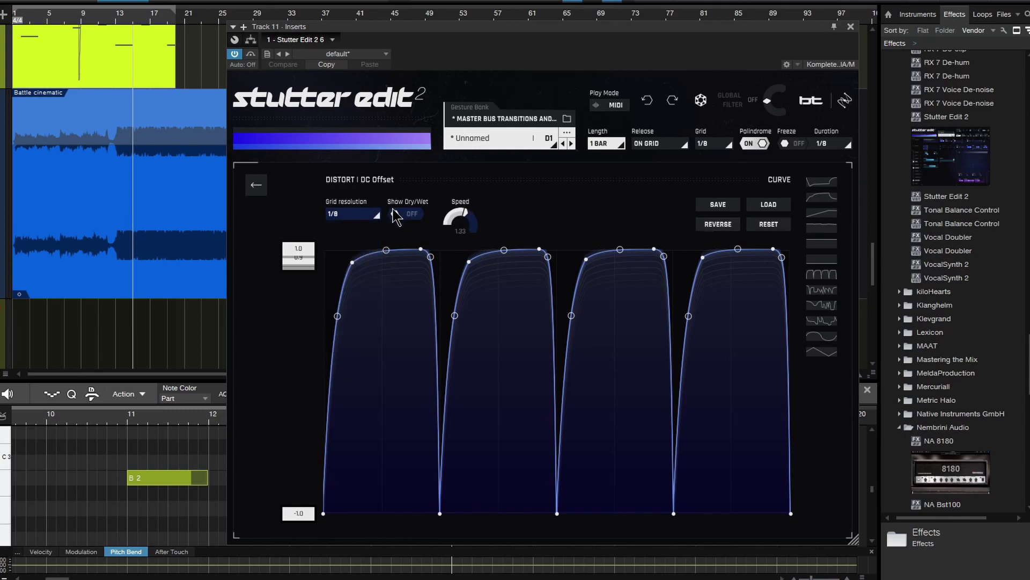
# Keep Distort on ONE BAND, then start the Lo-Fi Sample Rate sweep at 1198.20 and audition it
pyautogui.click(256, 184)
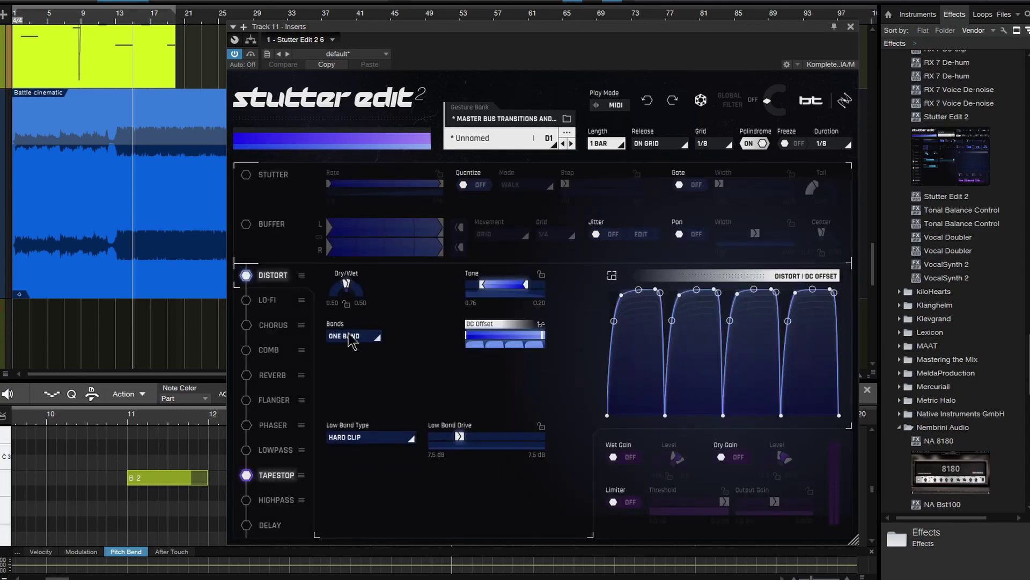
pyautogui.click(375, 336)
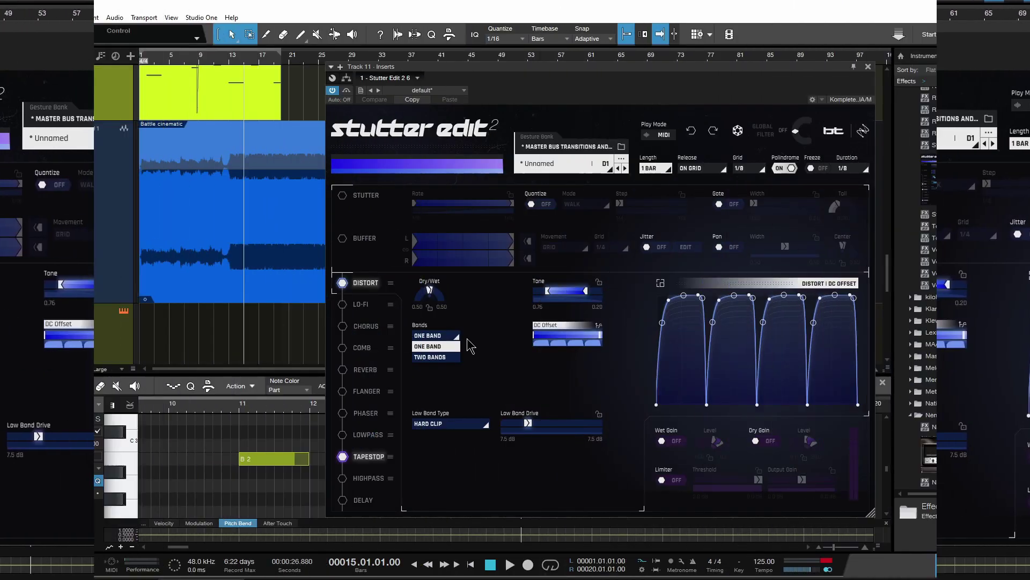
pyautogui.click(448, 346)
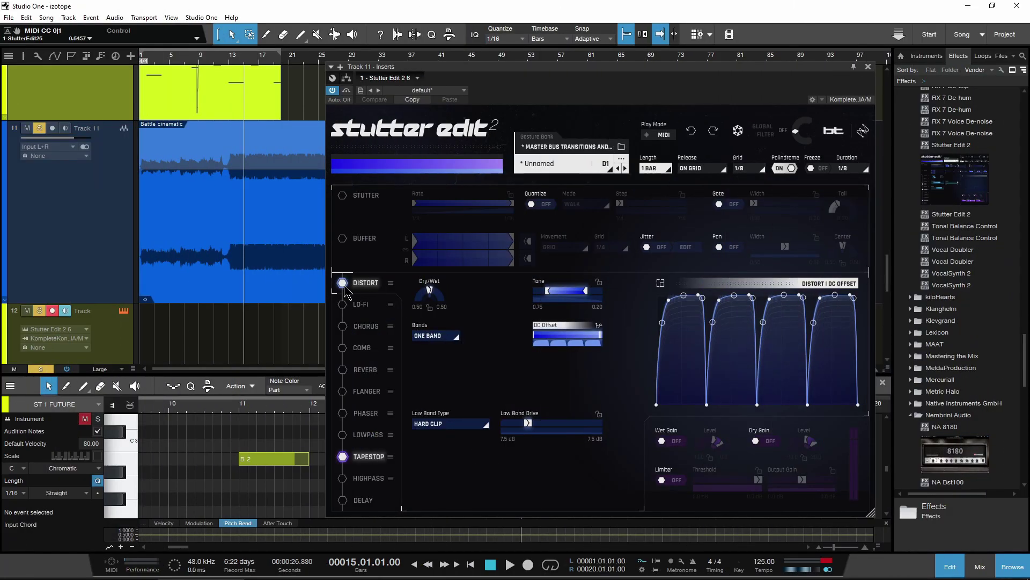
pyautogui.click(344, 304)
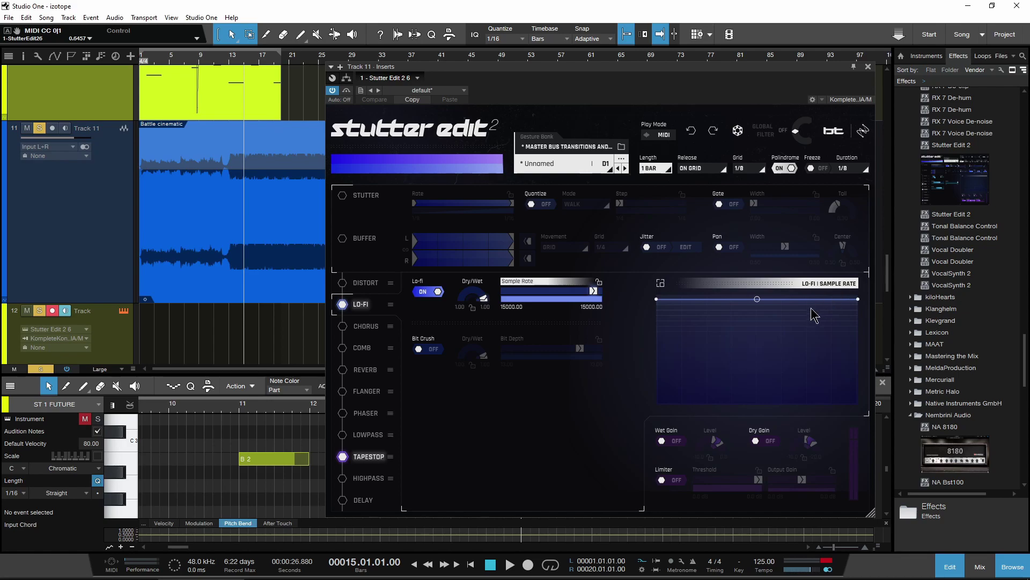
pyautogui.moveTo(656, 301); pyautogui.dragTo(661, 342)
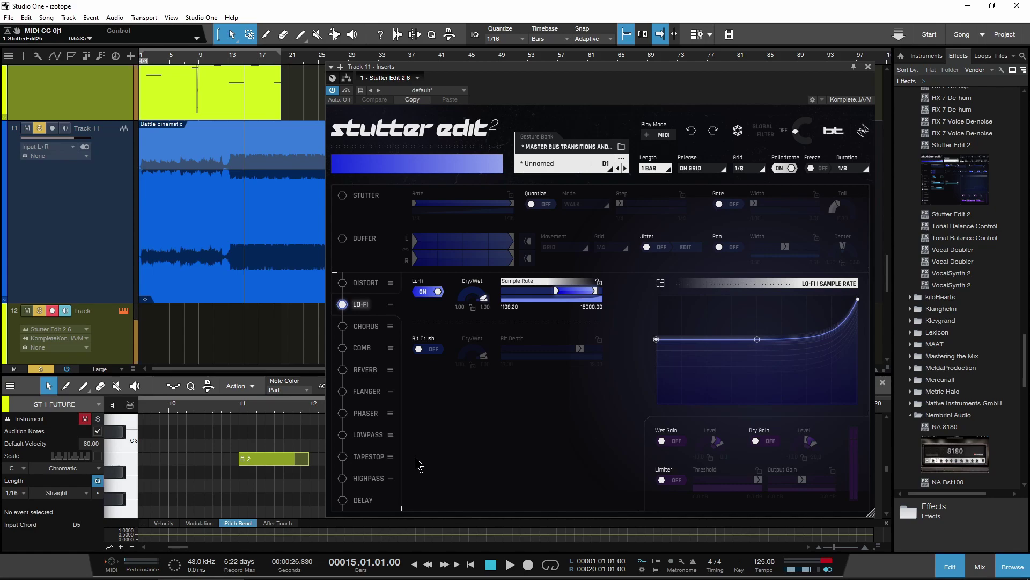
pyautogui.press('space')
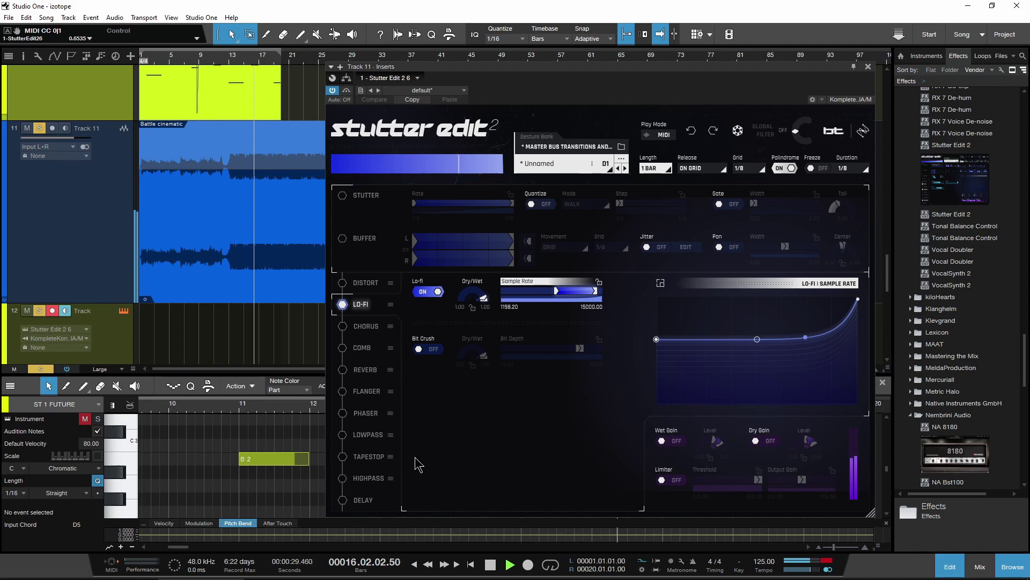
pyautogui.press('space')
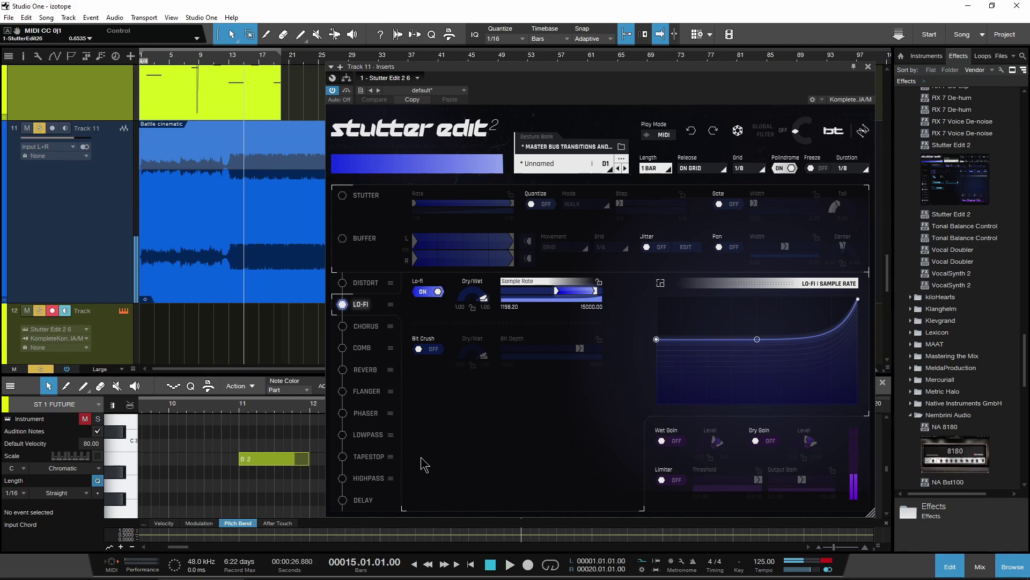
# Apply multi-segment, then stepped 1/32-grid preset curves to Sample Rate while playing
pyautogui.click(660, 283)
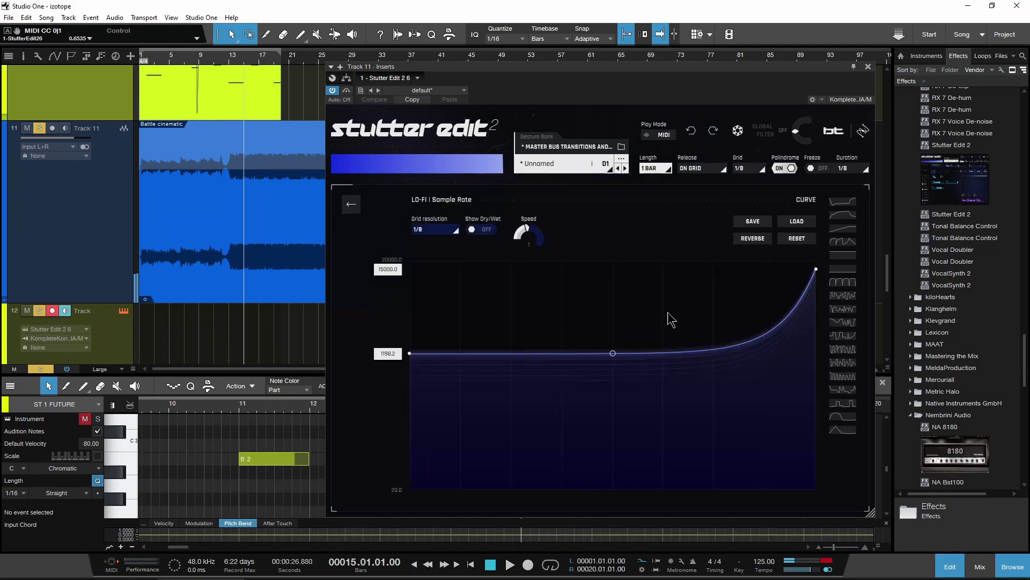
pyautogui.click(843, 256)
pyautogui.press('space')
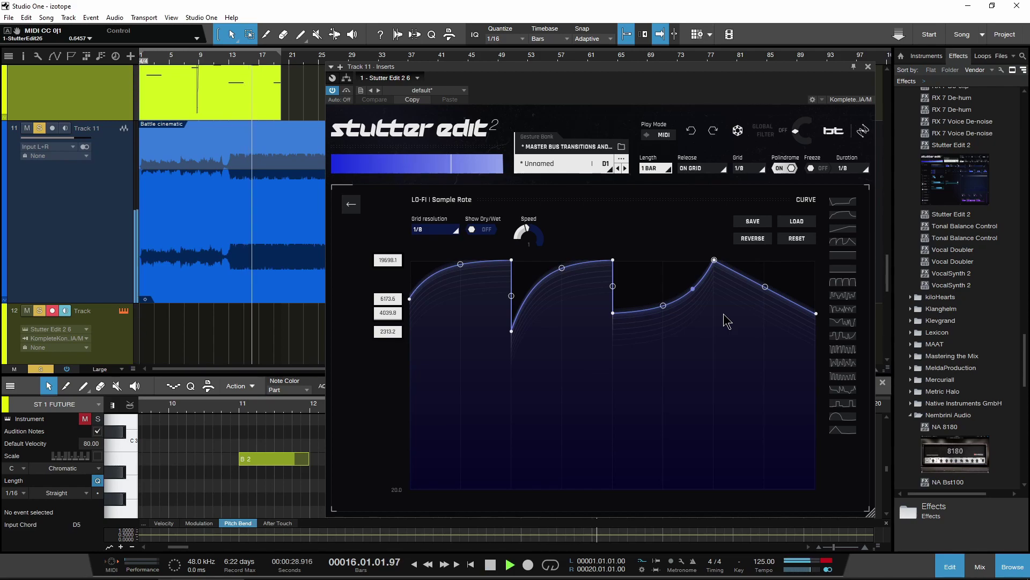
pyautogui.click(848, 296)
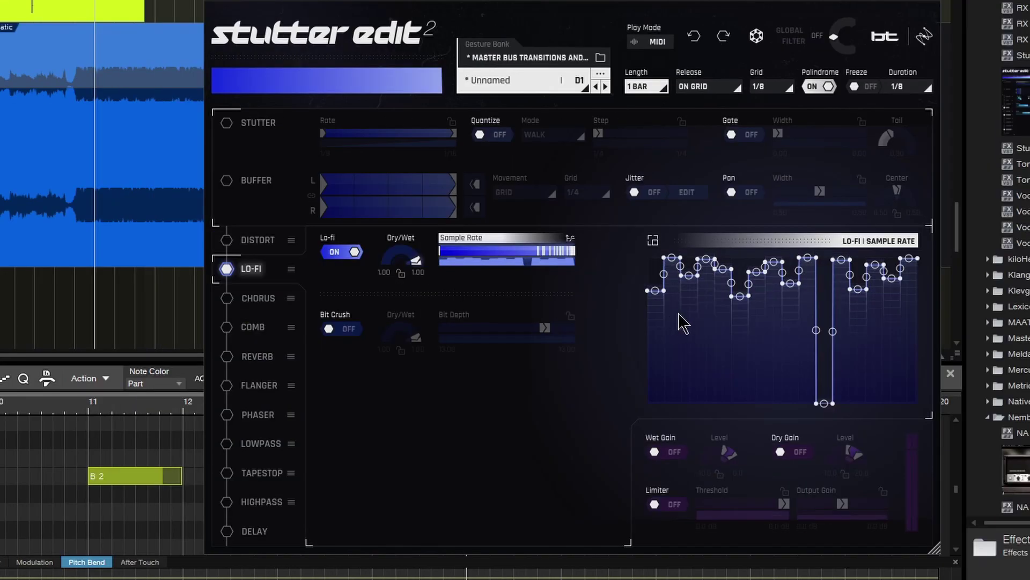
# Show the Chorus settings and turn on the Chorus, Reverb and Tapestop toggles
pyautogui.click(237, 299)
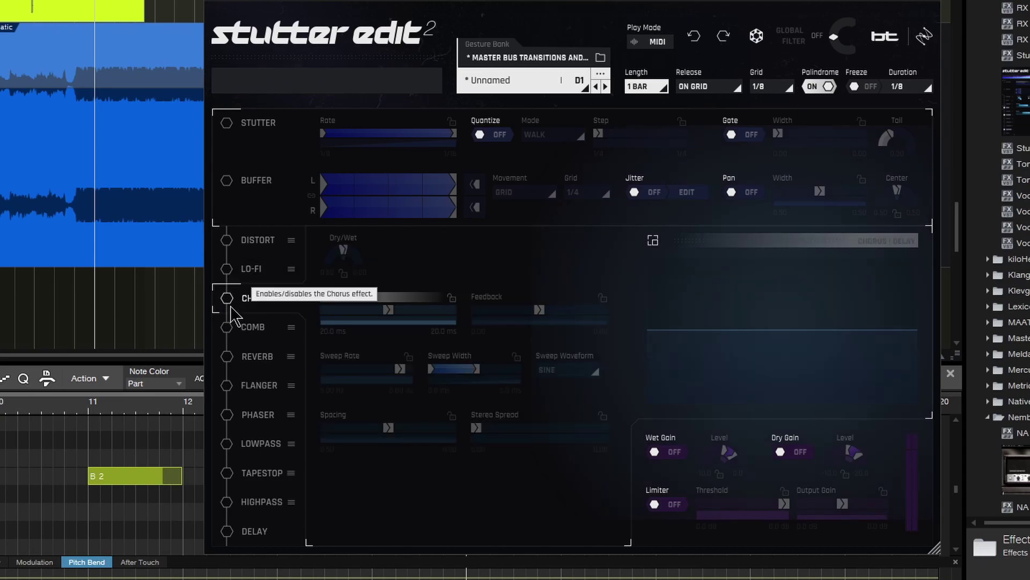
pyautogui.click(227, 298)
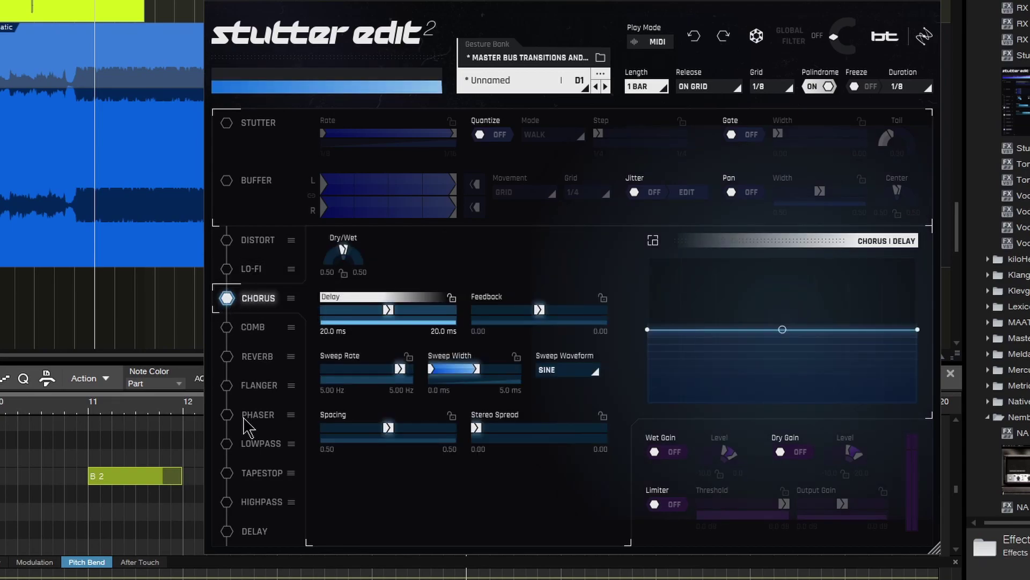
pyautogui.click(227, 356)
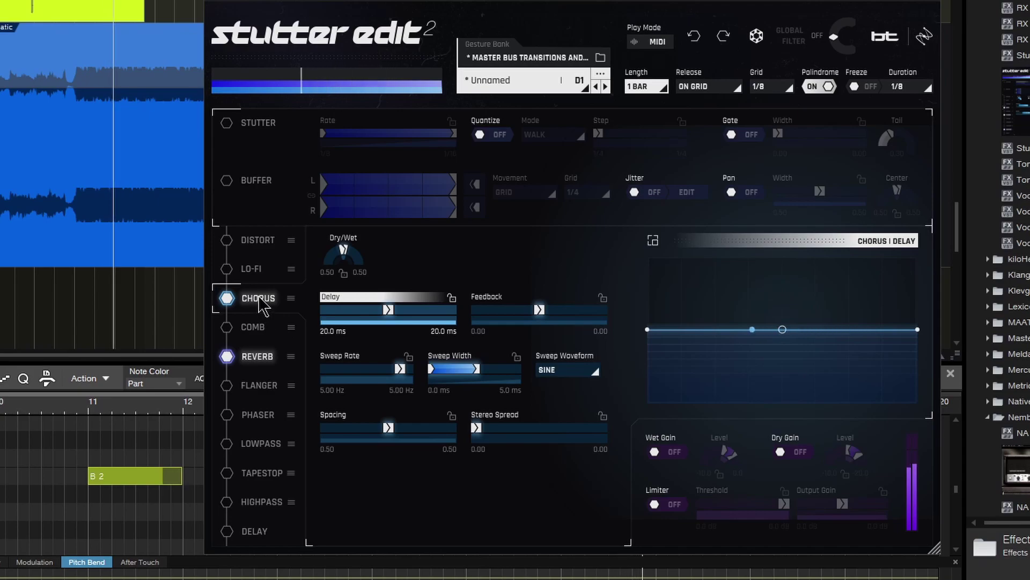
pyautogui.click(227, 474)
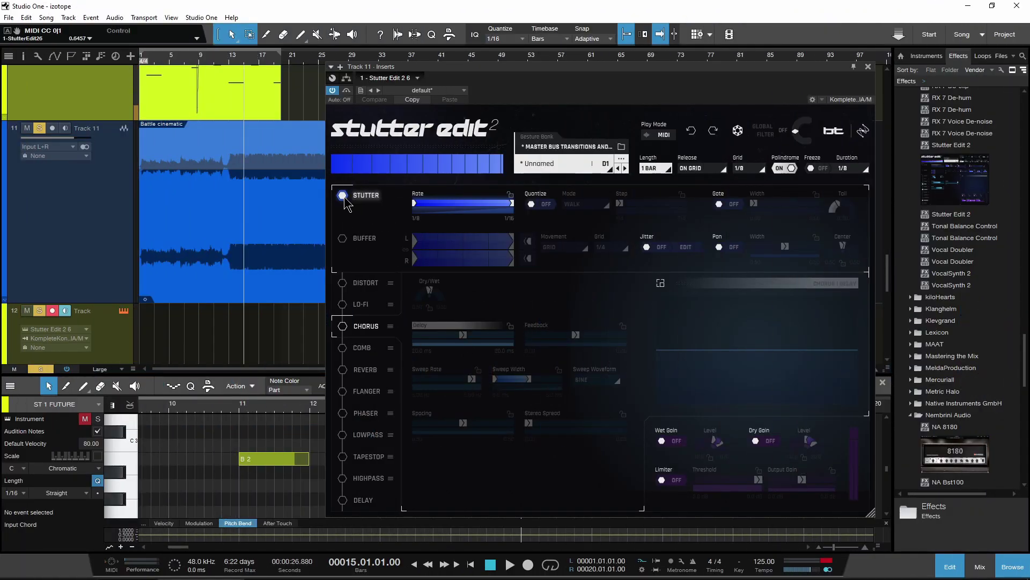
# Briefly play and stop the track to audition the enabled effects
pyautogui.press('space')
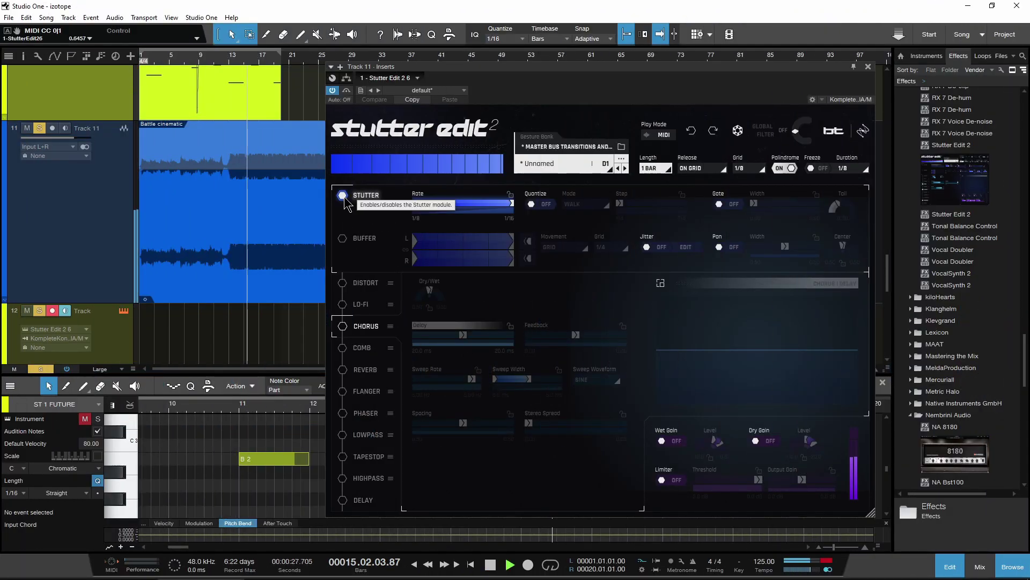
pyautogui.press('space')
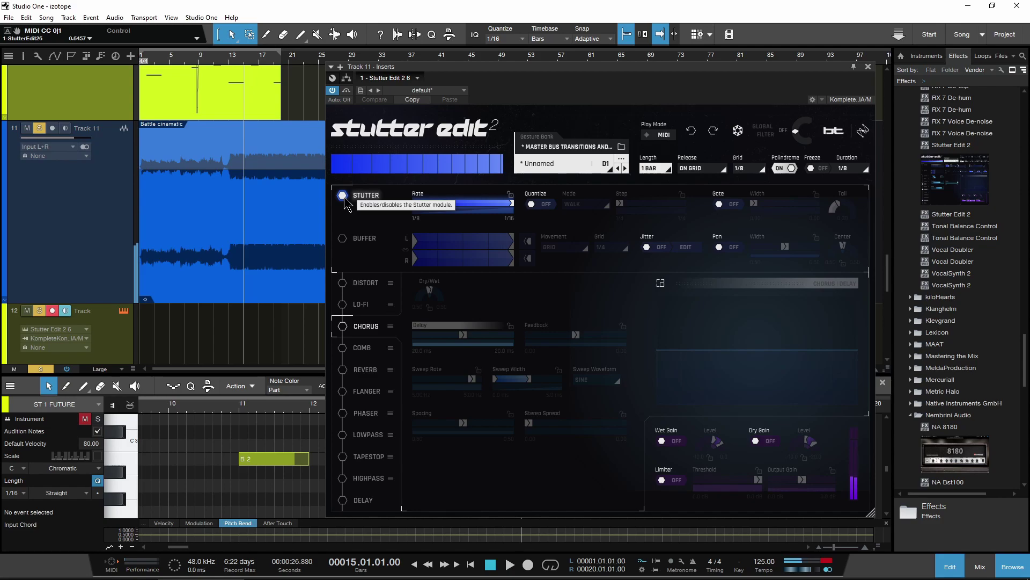
pyautogui.press('space')
pyautogui.press('space')
# Make Stutter Rate span 1/8 to 1/16 on a complex multi-ramp preset curve and play it
pyautogui.click(472, 206)
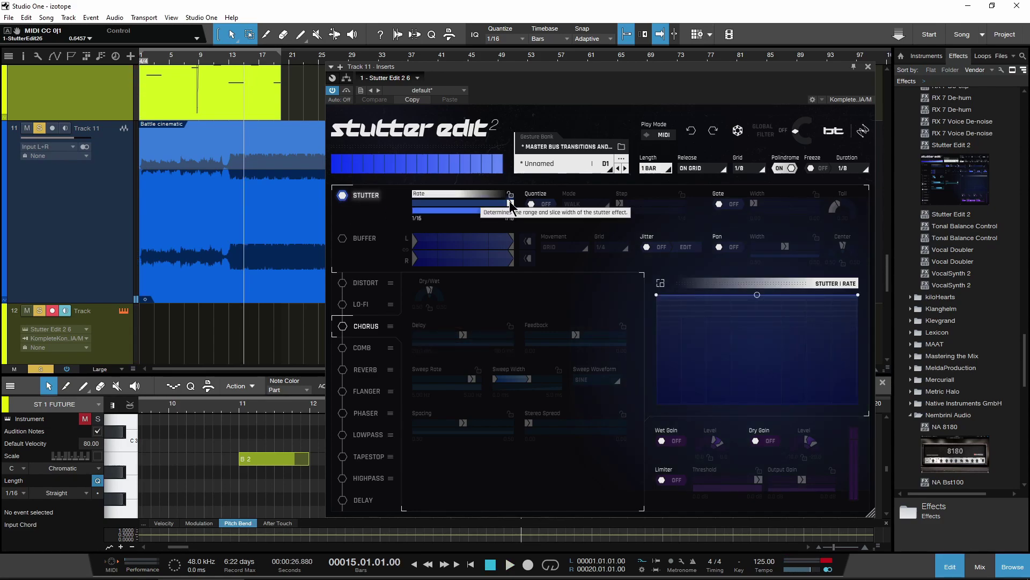
pyautogui.moveTo(510, 207); pyautogui.dragTo(453, 209)
pyautogui.click(660, 283)
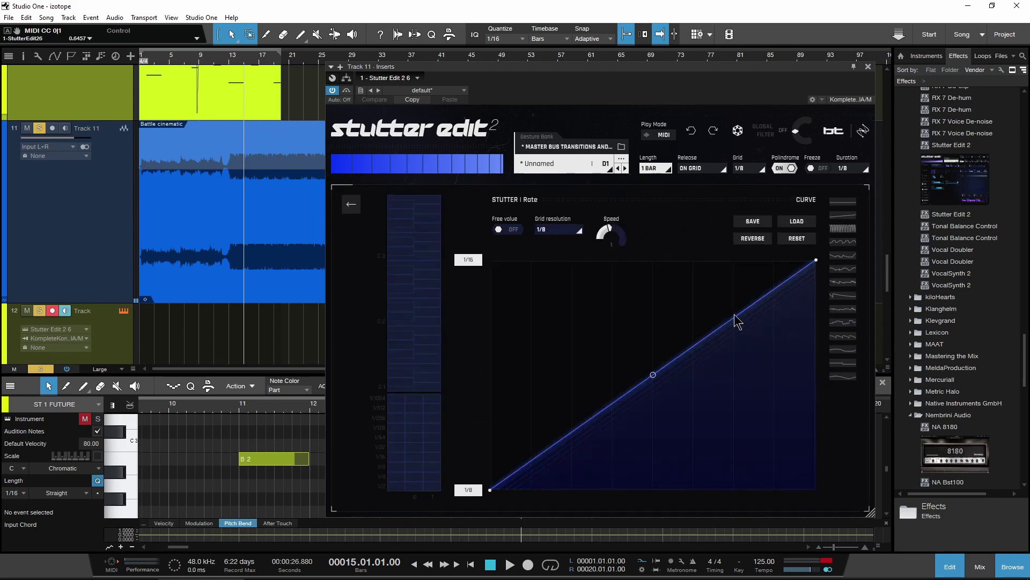
pyautogui.click(844, 283)
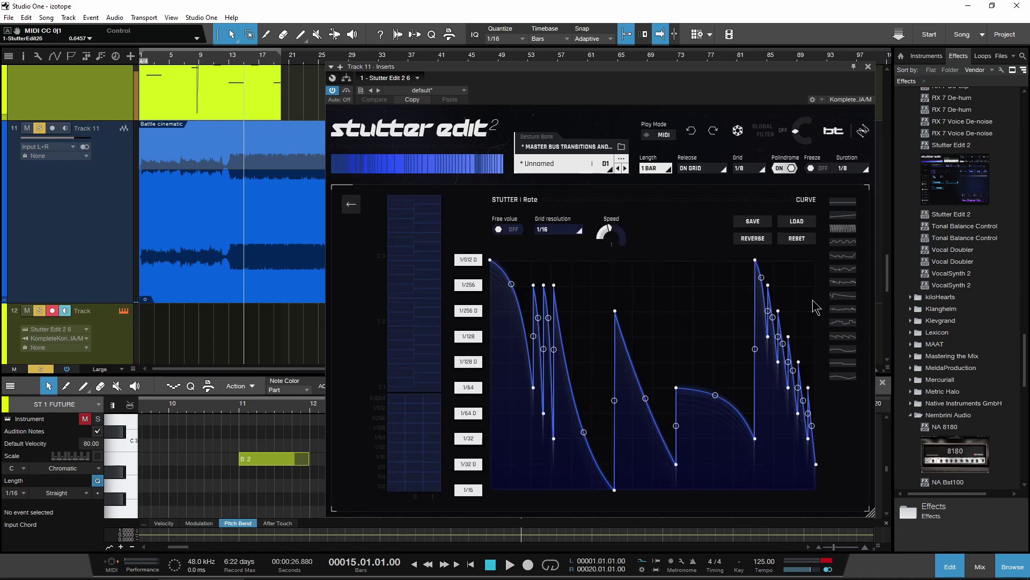
pyautogui.press('space')
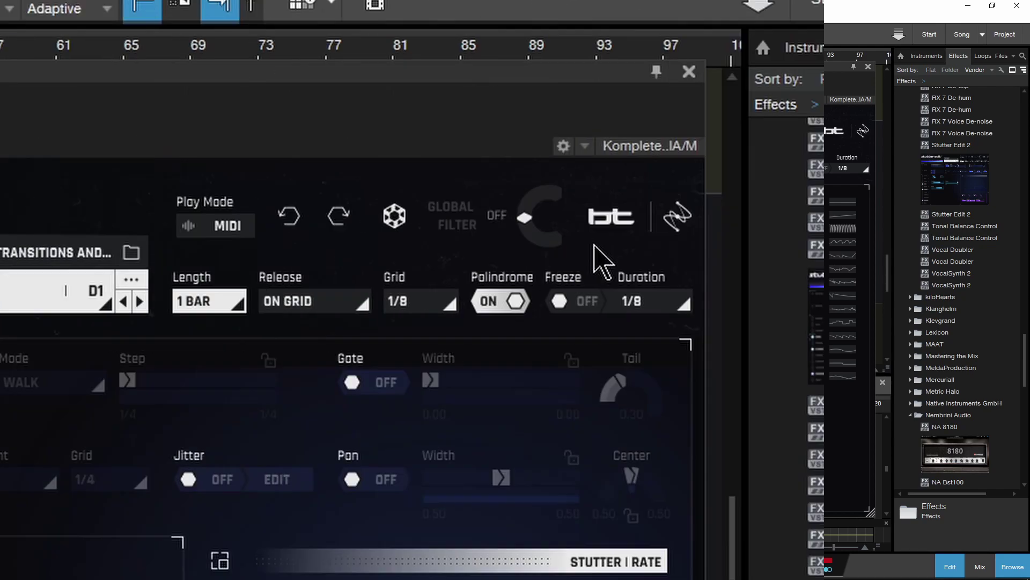
# Sweep and reset the Global Filter, stop playback, and unsolo and mute track 9
pyautogui.moveTo(628, 223); pyautogui.dragTo(627, 186)
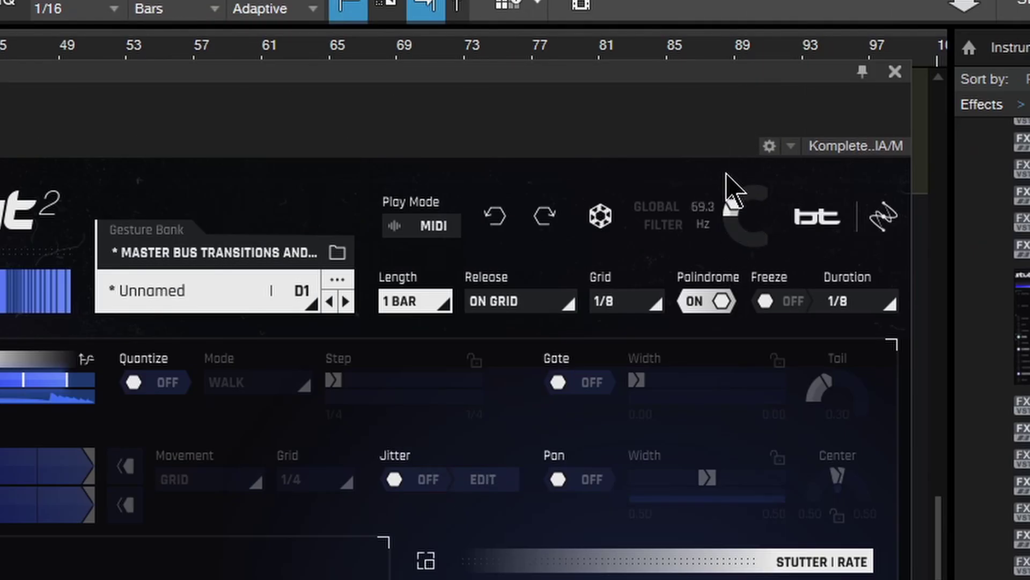
pyautogui.moveTo(726, 174)
pyautogui.mouseDown()
pyautogui.moveTo(718, 213)
pyautogui.moveTo(736, 230)
pyautogui.moveTo(755, 143)
pyautogui.moveTo(732, 188)
pyautogui.mouseUp()
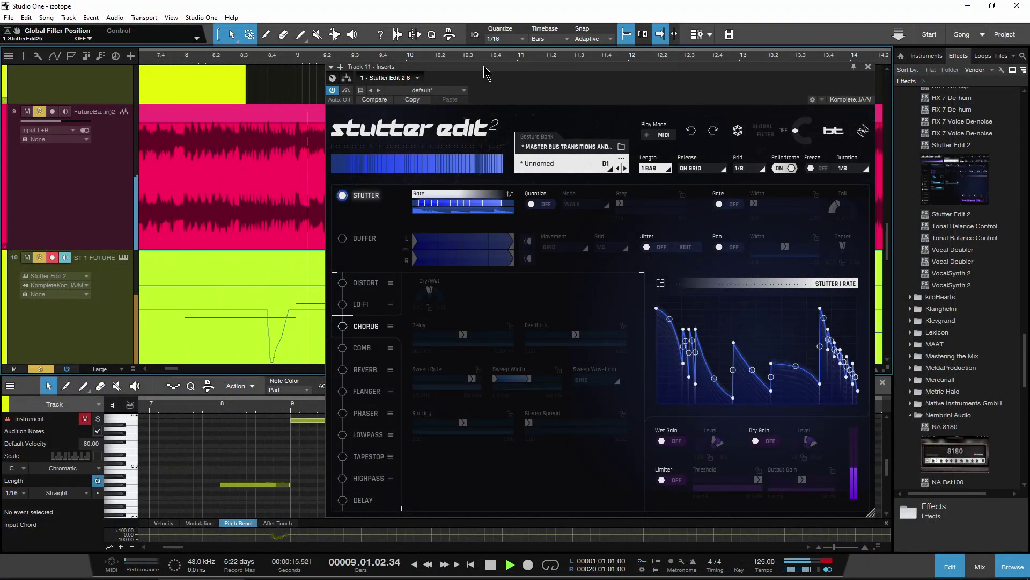
pyautogui.moveTo(484, 71); pyautogui.dragTo(617, 83)
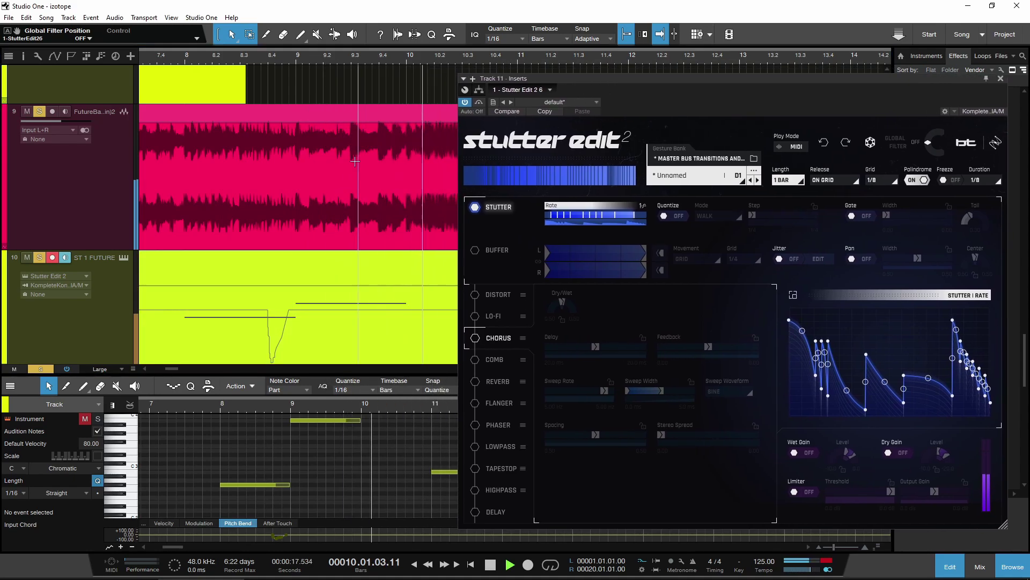
pyautogui.press('space')
pyautogui.click(40, 111)
pyautogui.click(27, 111)
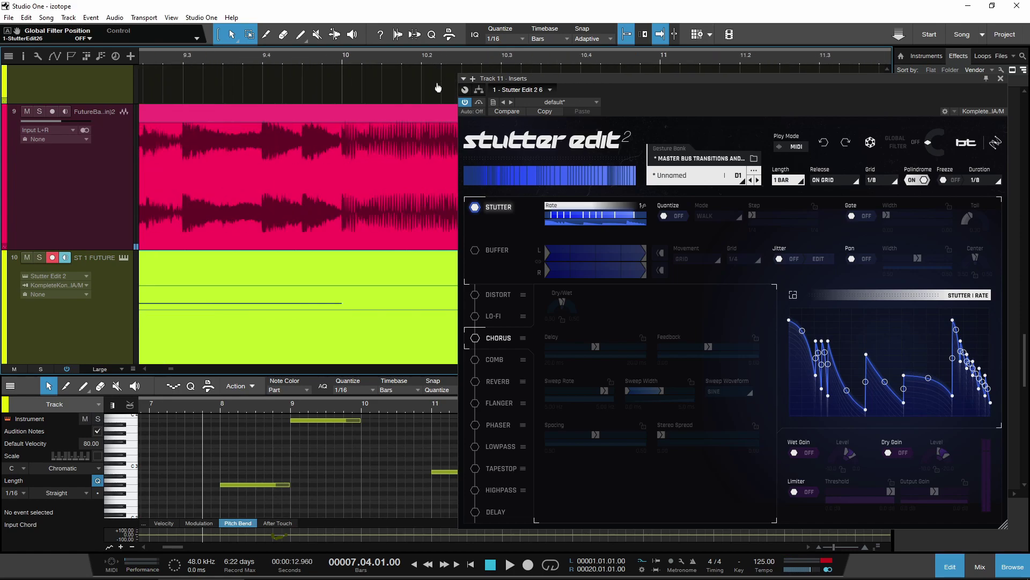
# Zoom out to the whole song and enable the Buffer module with a shortened buffer region
pyautogui.hotkey('shift', 'z')
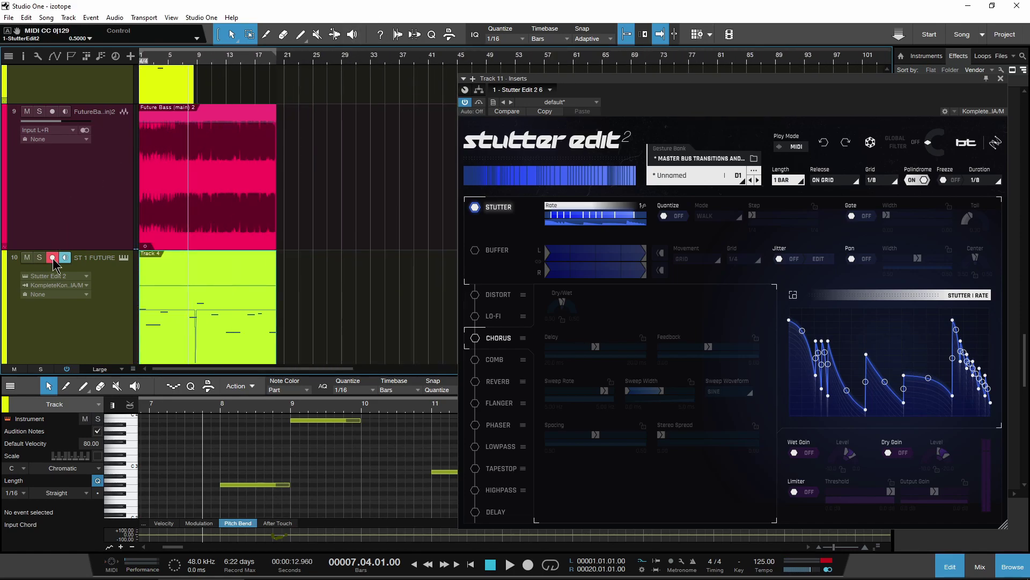
pyautogui.scroll(-6, 56, 263)
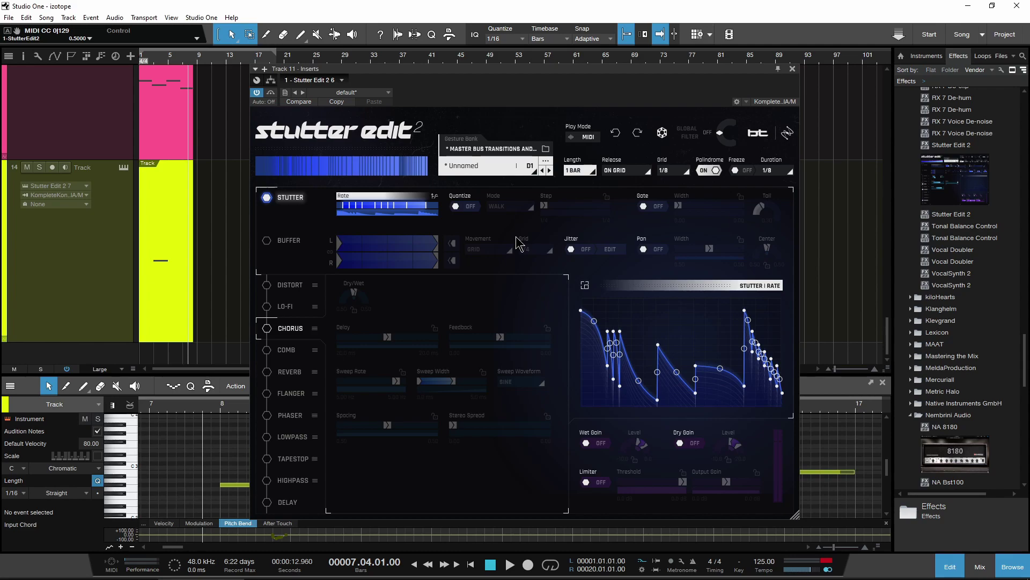
pyautogui.click(266, 241)
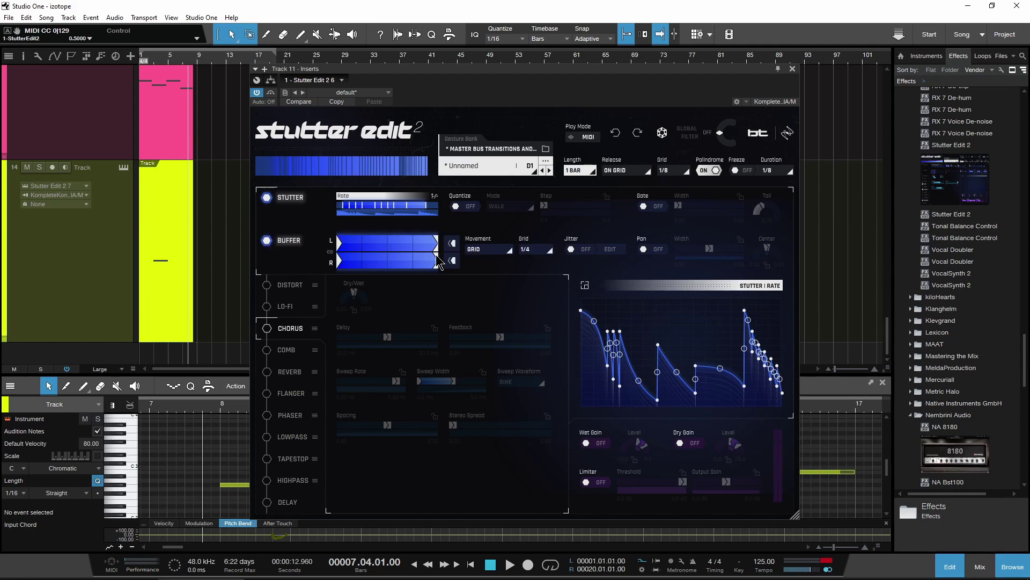
pyautogui.moveTo(439, 250)
pyautogui.mouseDown()
pyautogui.moveTo(352, 250)
pyautogui.moveTo(419, 249)
pyautogui.mouseUp()
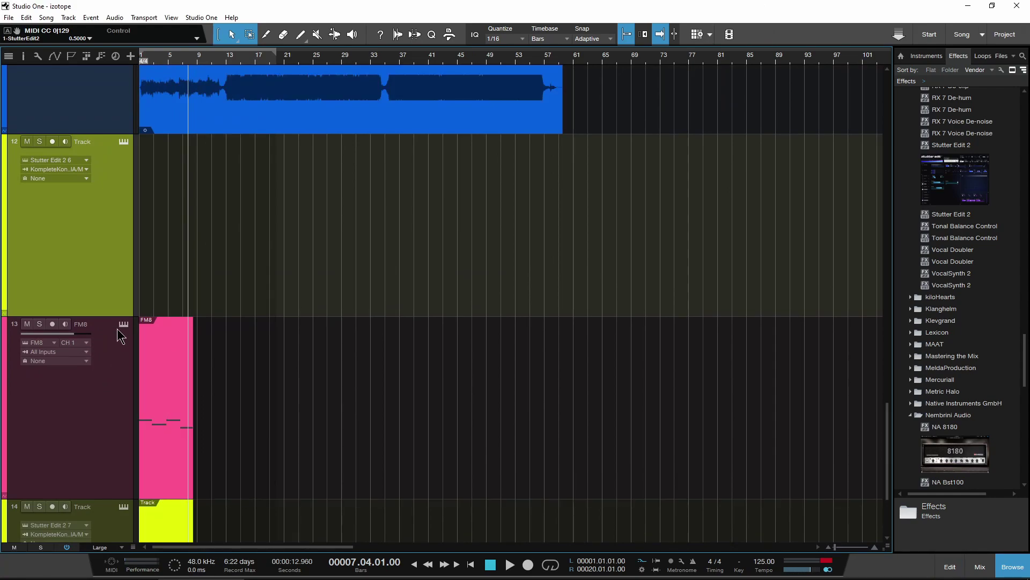
# Solo track 13 (FM8), play it from bar 1, stop, and zoom into the first bars
pyautogui.click(41, 325)
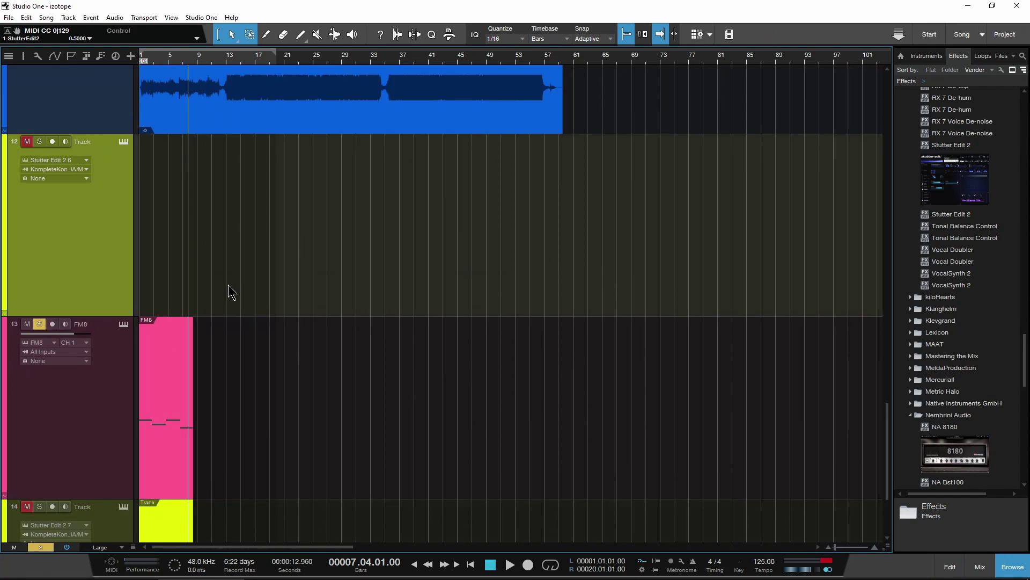
pyautogui.click(144, 63)
pyautogui.scroll(-2, 253, 215)
pyautogui.press('space')
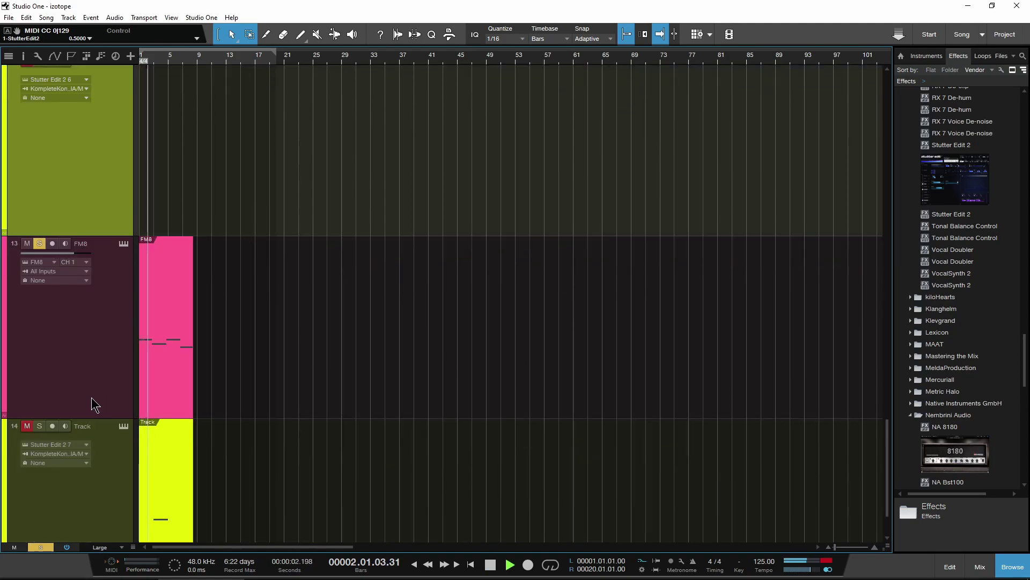
pyautogui.scroll(-1, 91, 398)
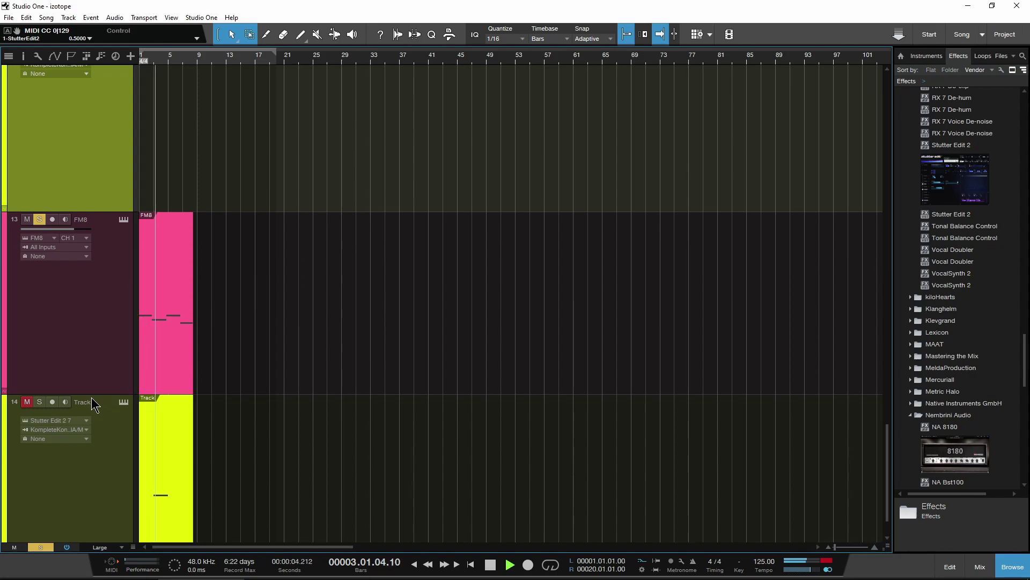
pyautogui.press('space')
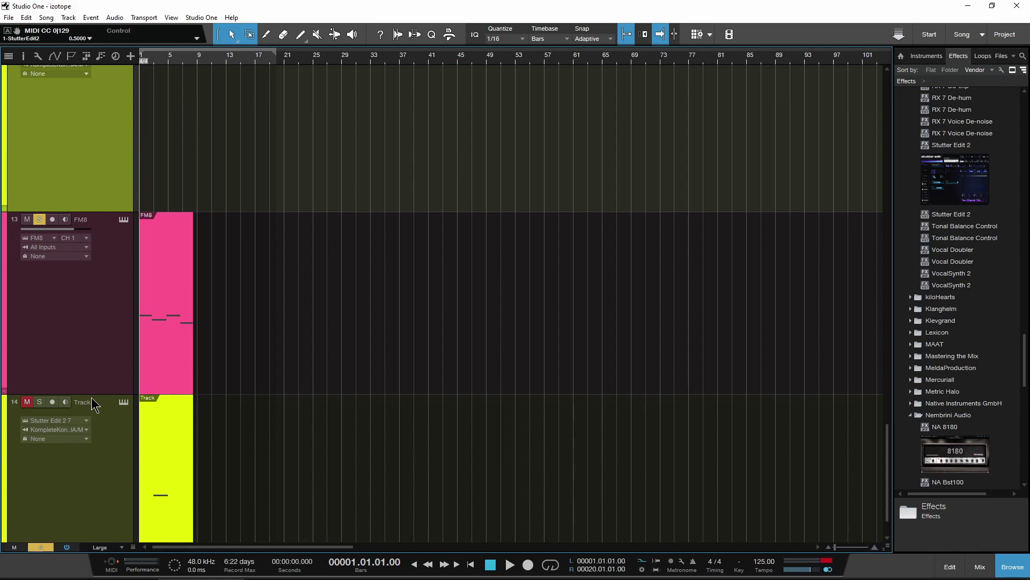
pyautogui.press('e')
pyautogui.press('e')
pyautogui.press('e')
pyautogui.press('e')
pyautogui.press('e')
pyautogui.press('e')
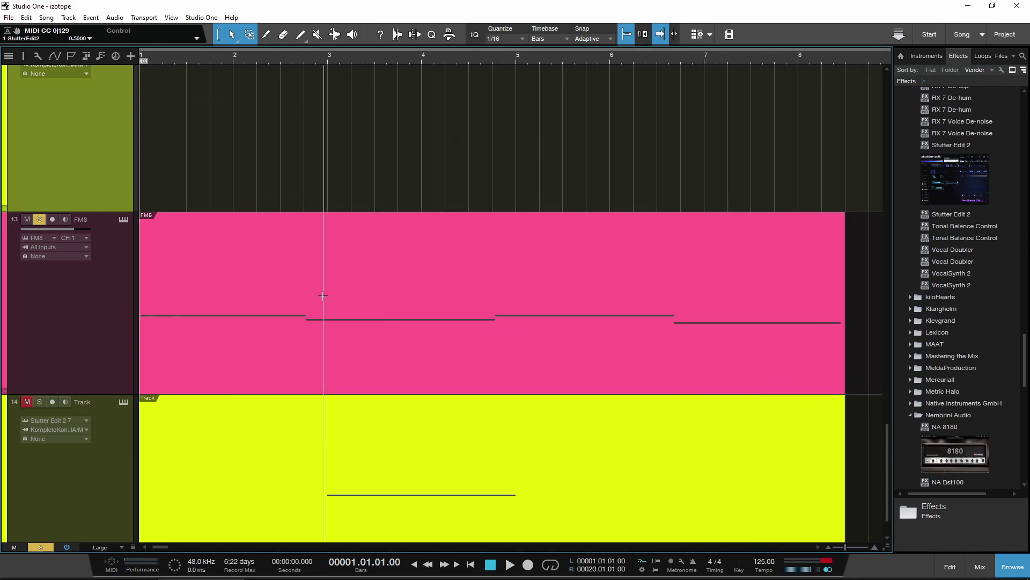
# Open track 14's Stutter Edit 2, unmute the track, and audition its gesture from just after bar 1
pyautogui.click(124, 401)
pyautogui.moveTo(679, 71); pyautogui.dragTo(668, 70)
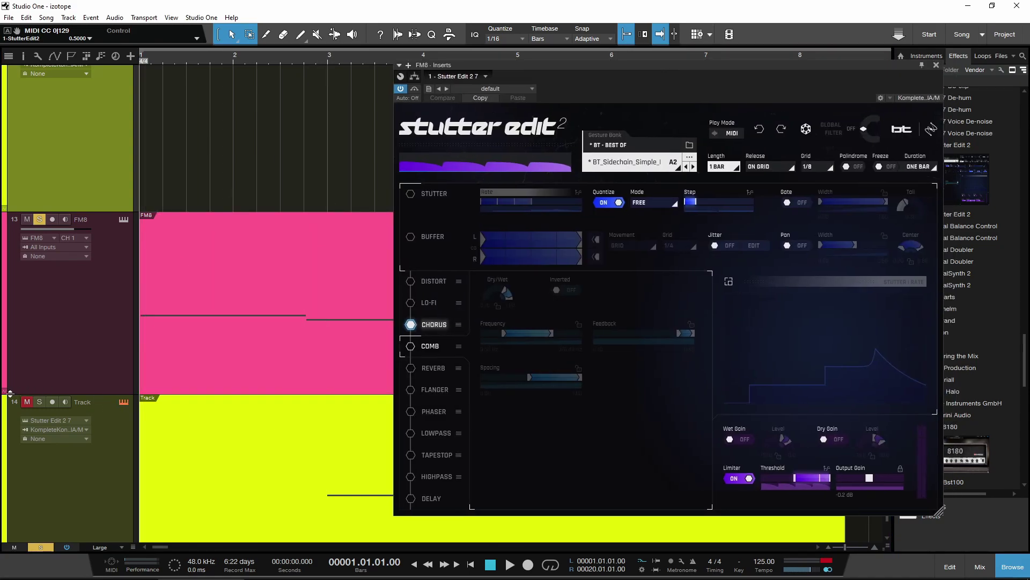
pyautogui.click(28, 402)
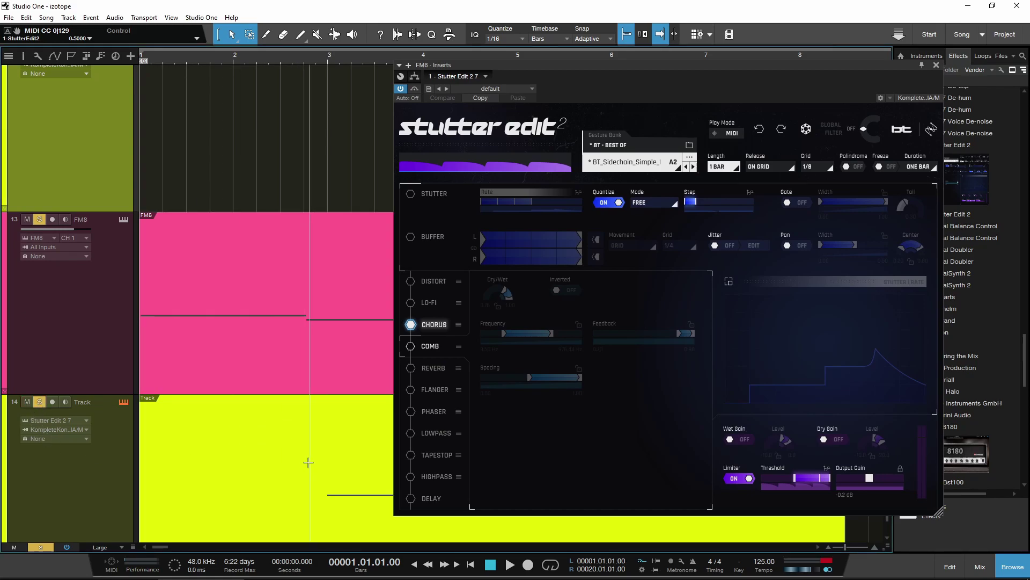
pyautogui.click(151, 59)
pyautogui.press('space')
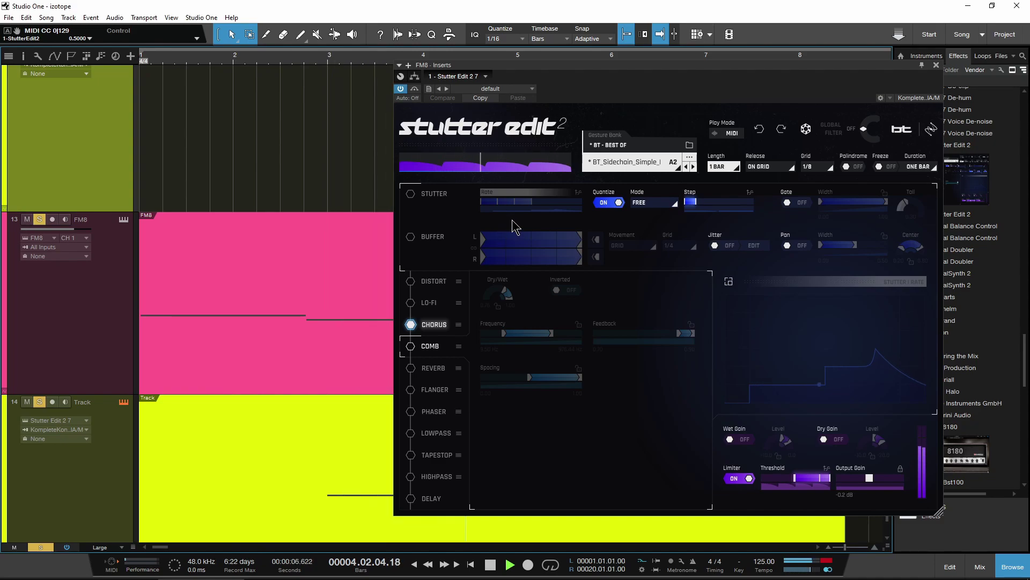
pyautogui.press('space')
# Look through the BT gesture preset list, then close it again
pyautogui.moveTo(795, 70); pyautogui.dragTo(708, 72)
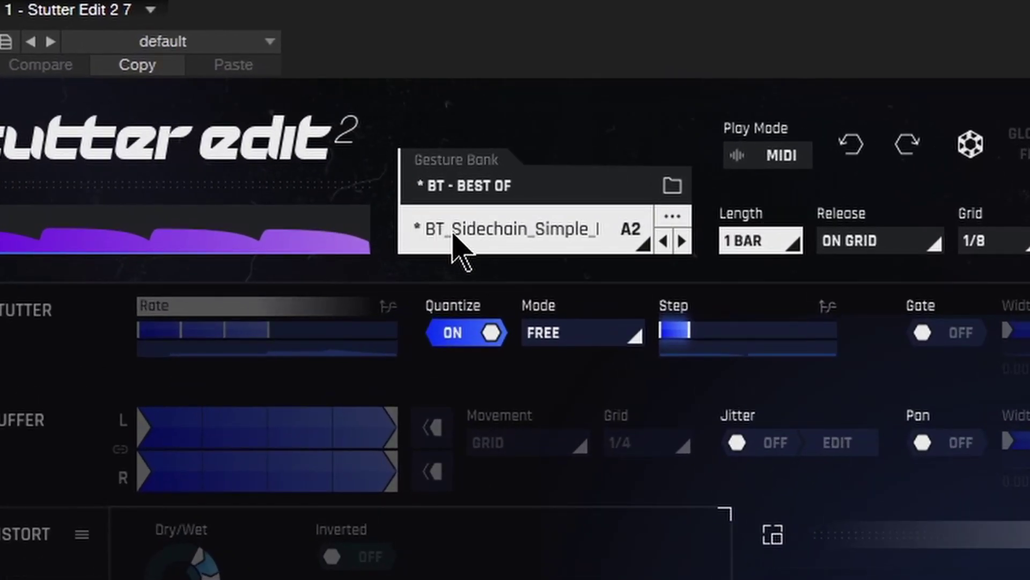
pyautogui.click(575, 244)
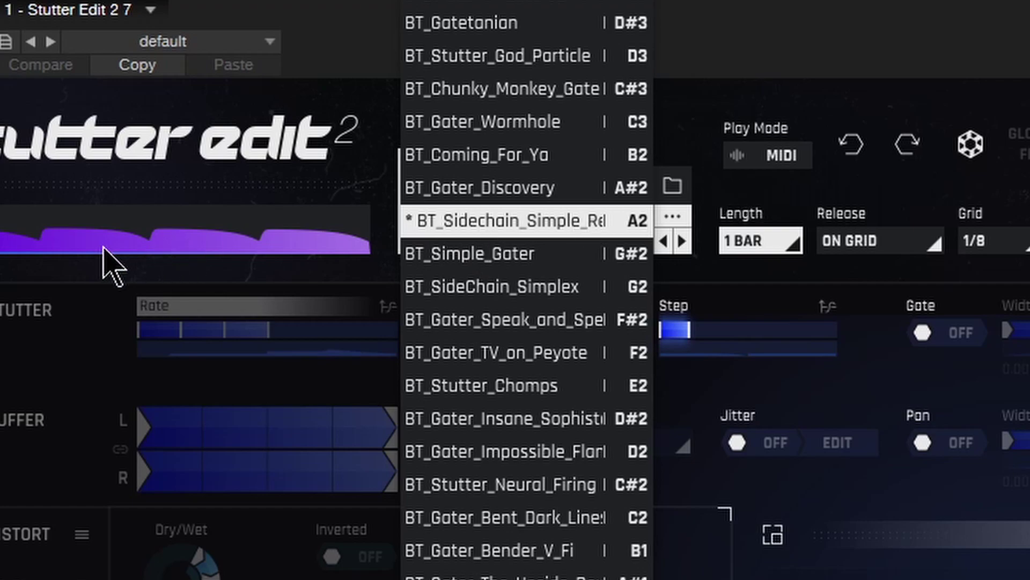
pyautogui.click(92, 265)
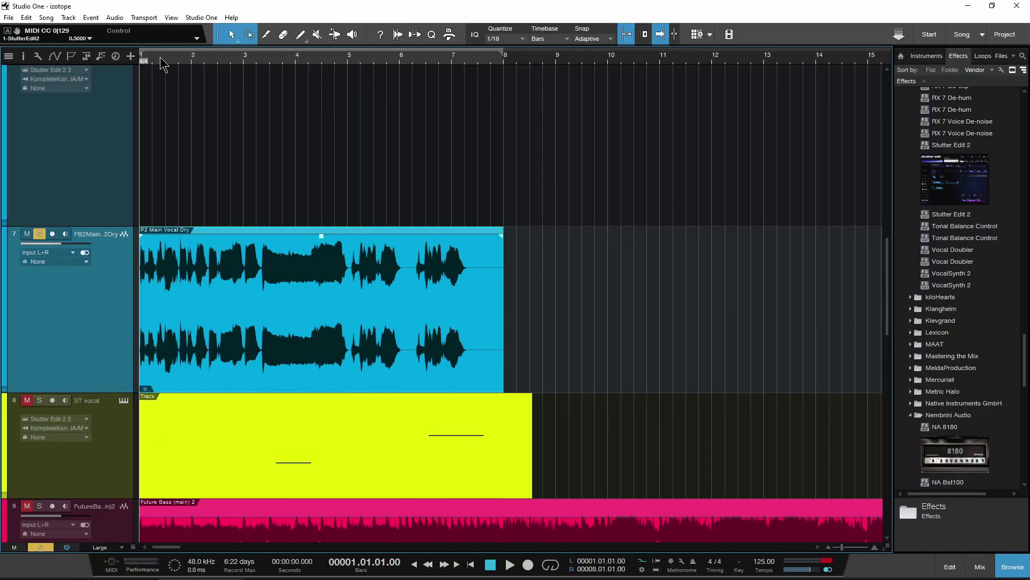
# Solo the ST vocal track and open its Stutter Edit 2 with the BT Vocal Gater II gesture
pyautogui.press('space')
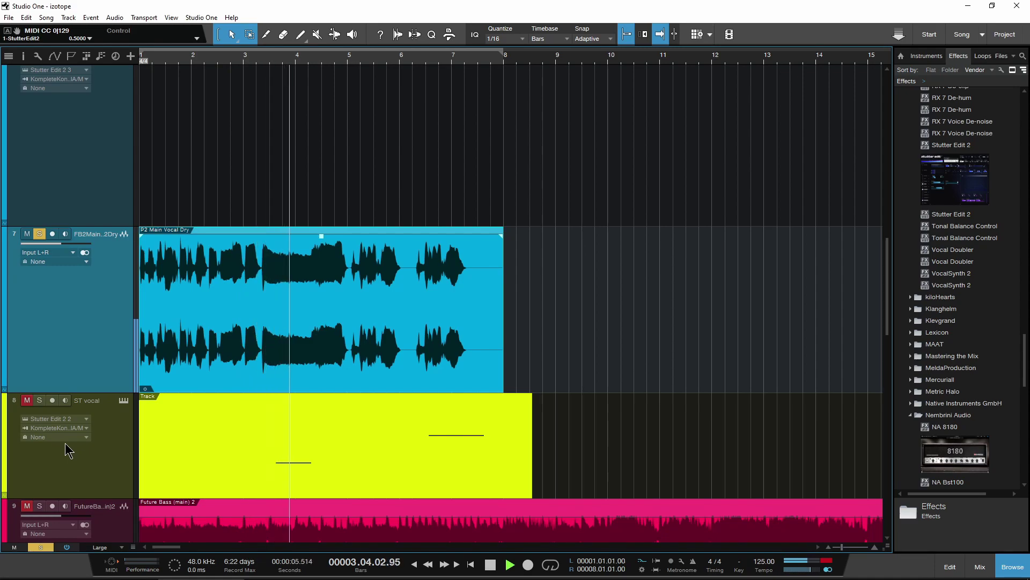
pyautogui.press('space')
pyautogui.press('m')
pyautogui.press('s')
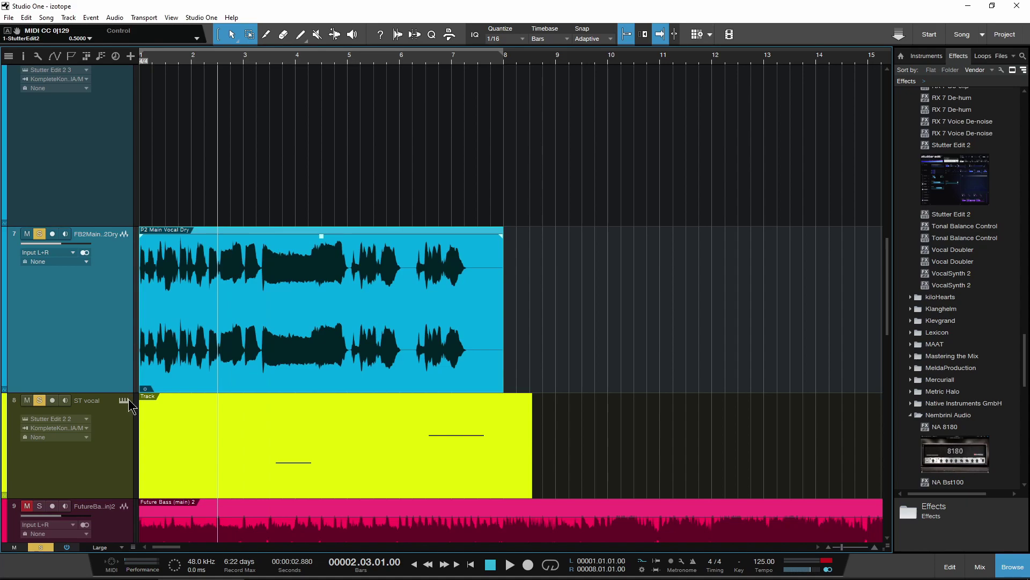
pyautogui.click(127, 402)
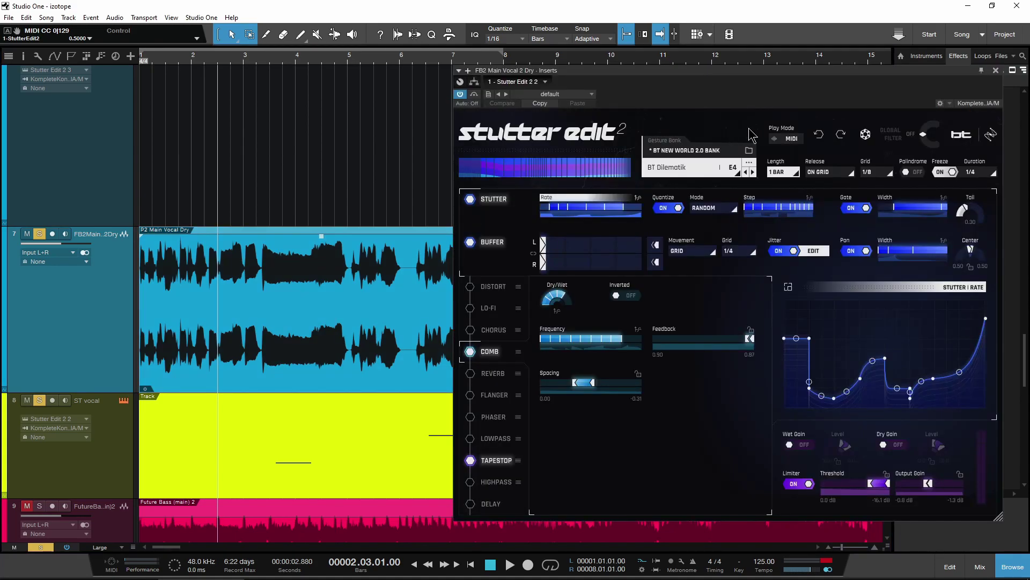
# Audition the BT Vocal Gater II gesture, replaying from bar 3.2
pyautogui.press('space')
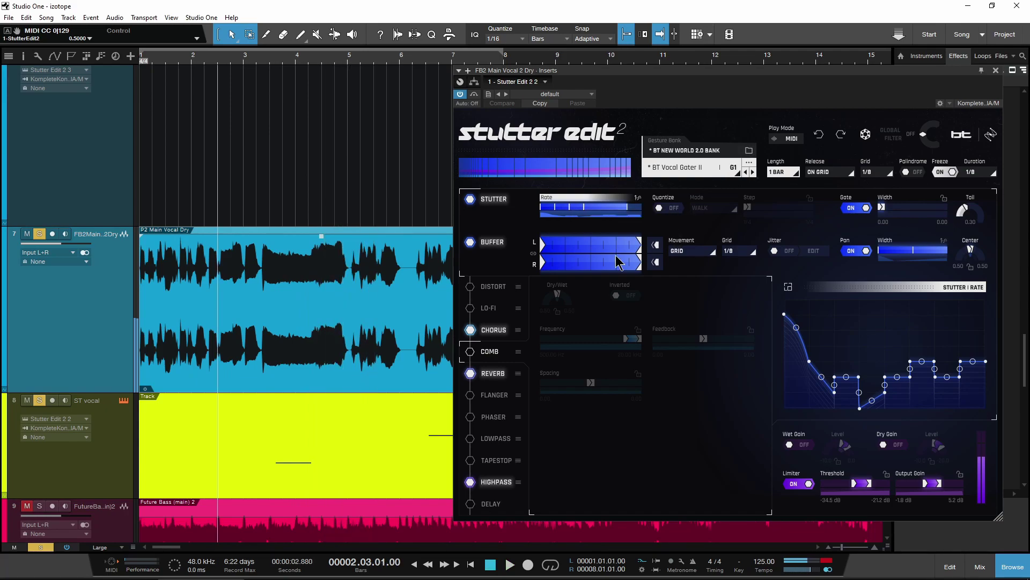
pyautogui.moveTo(712, 71); pyautogui.dragTo(691, 73)
pyautogui.click(256, 62)
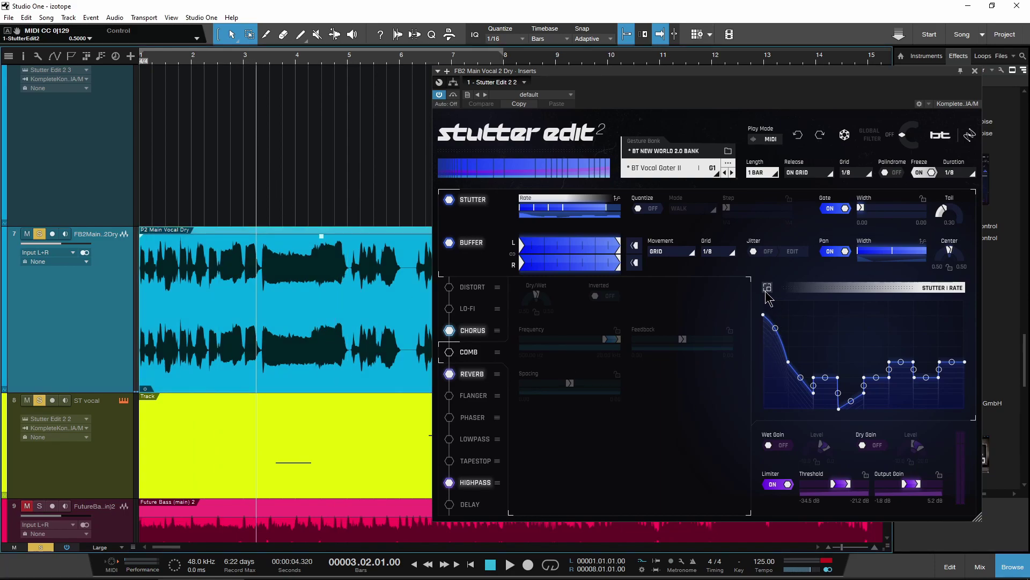
pyautogui.press('space')
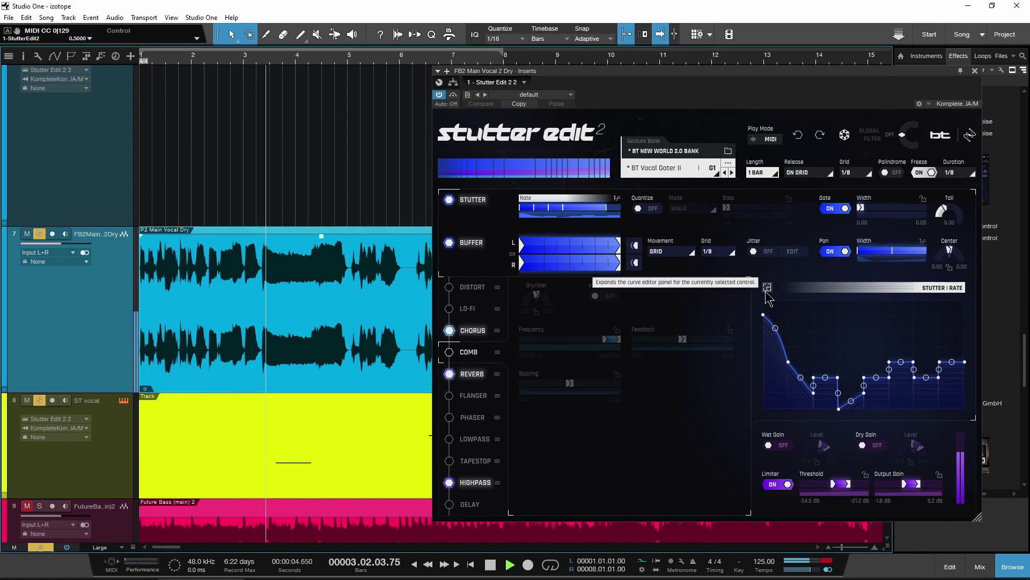
# Try a four-ramp decay on the Stutter Rate curve, then audition the sixteen-ramp 1/16 fast decay shape
pyautogui.press('space')
pyautogui.click(827, 346)
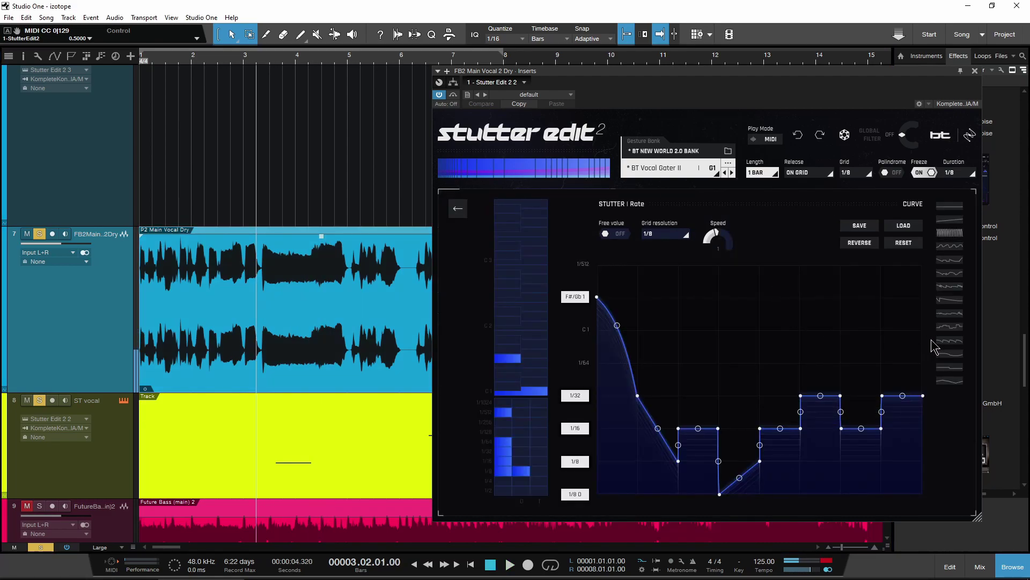
pyautogui.click(948, 341)
pyautogui.press('space')
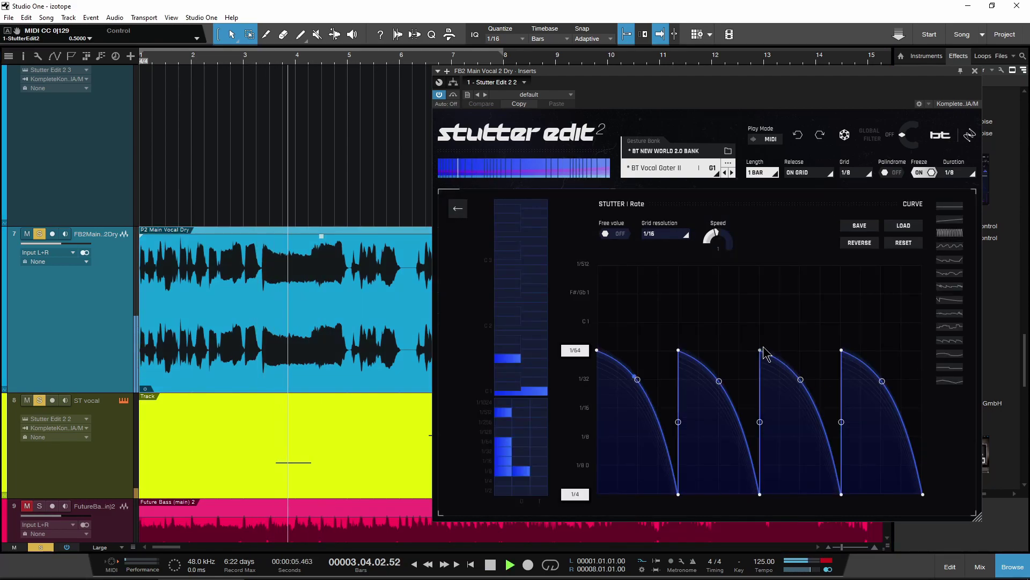
pyautogui.press('space')
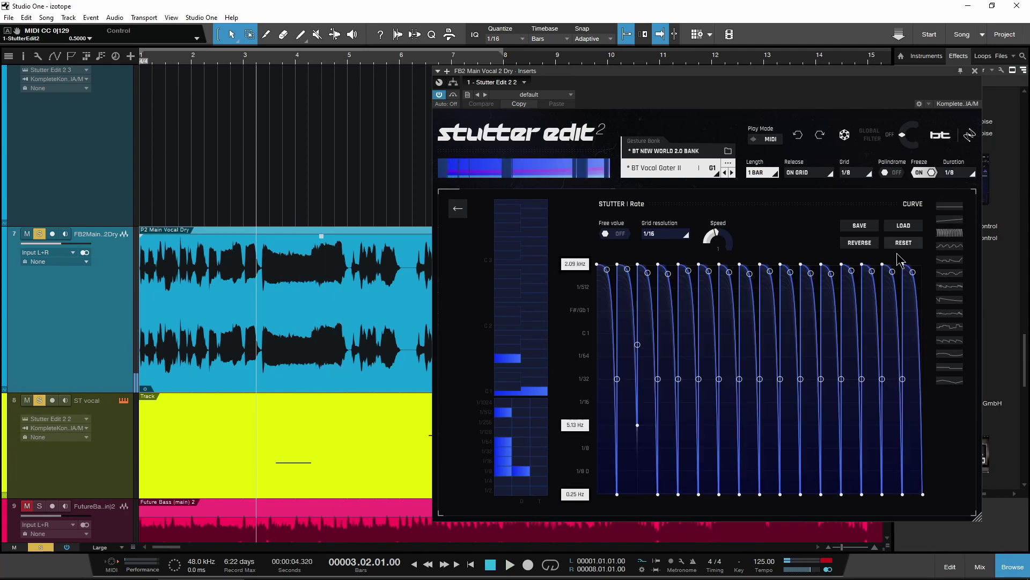
pyautogui.click(950, 233)
pyautogui.press('space')
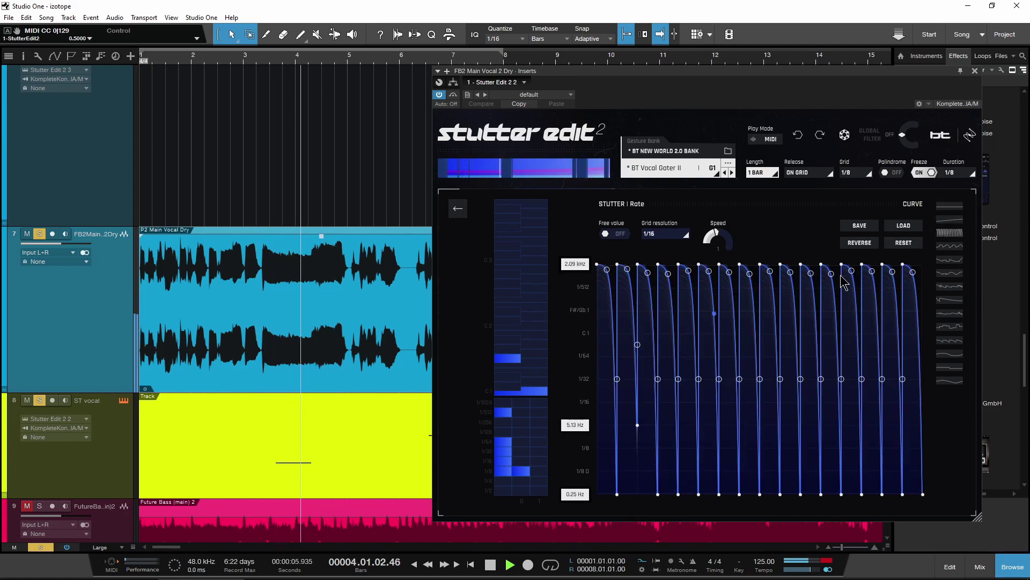
# Enable the PHASER module with its cutoff sweeping from 231.29 Hz up to 1733.10 Hz
pyautogui.press('space')
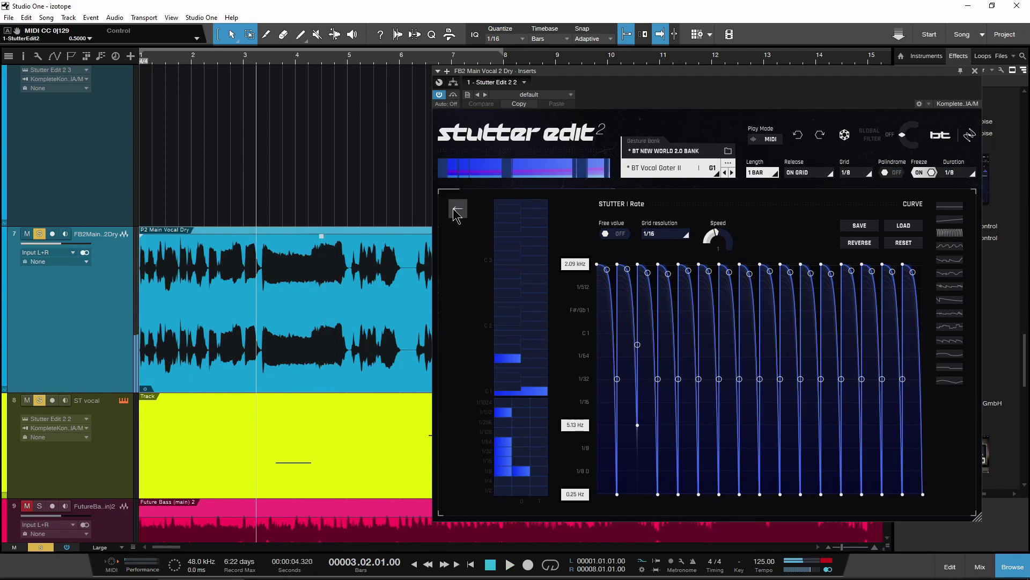
pyautogui.click(457, 211)
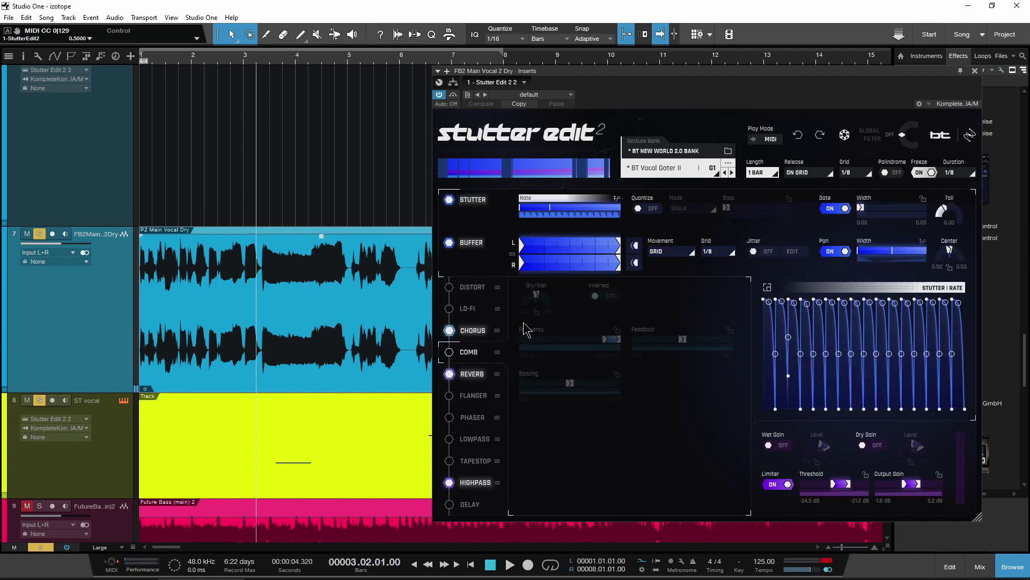
pyautogui.click(475, 418)
pyautogui.click(451, 419)
pyautogui.moveTo(567, 339)
pyautogui.mouseDown()
pyautogui.moveTo(589, 339)
pyautogui.moveTo(561, 338)
pyautogui.mouseUp()
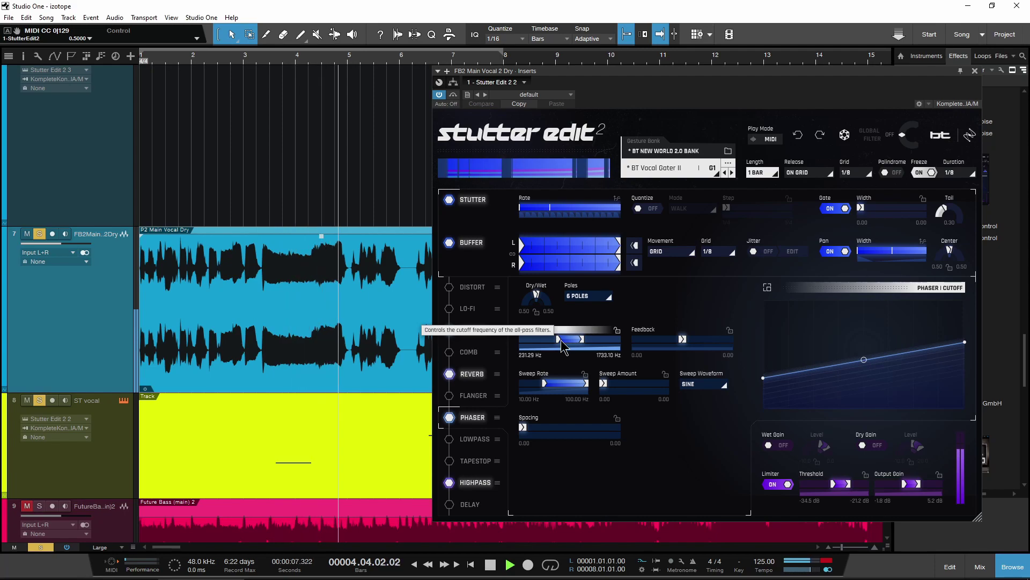
# Audition the phased vocal gater from bar 5.3
pyautogui.press('space')
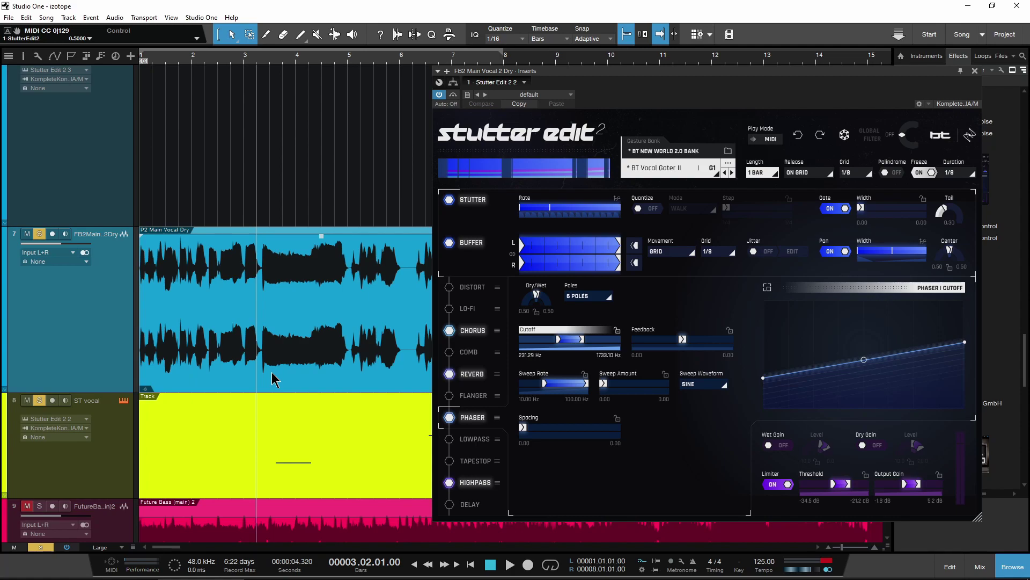
pyautogui.hscroll(3, 323, 375)
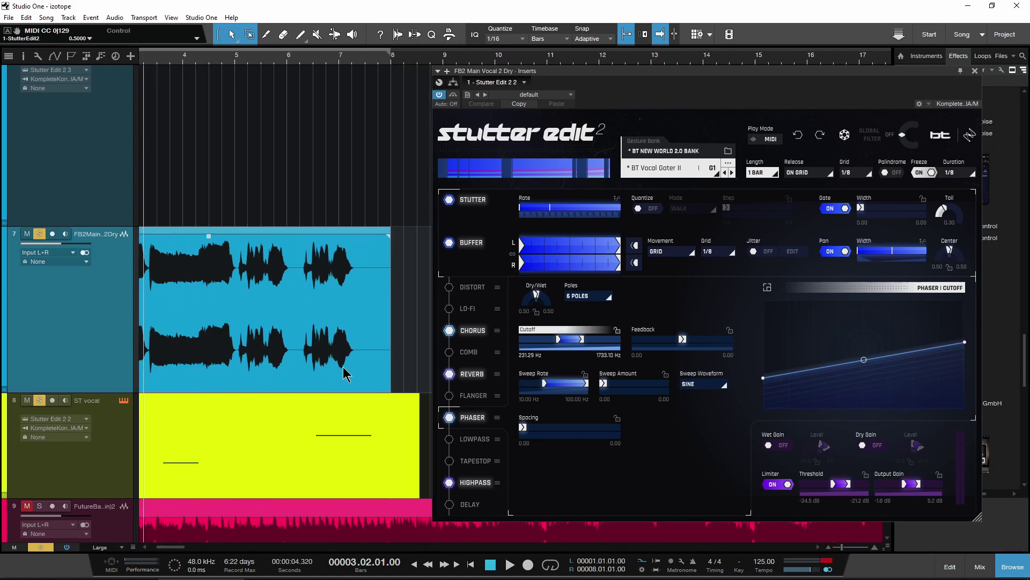
pyautogui.click(314, 75)
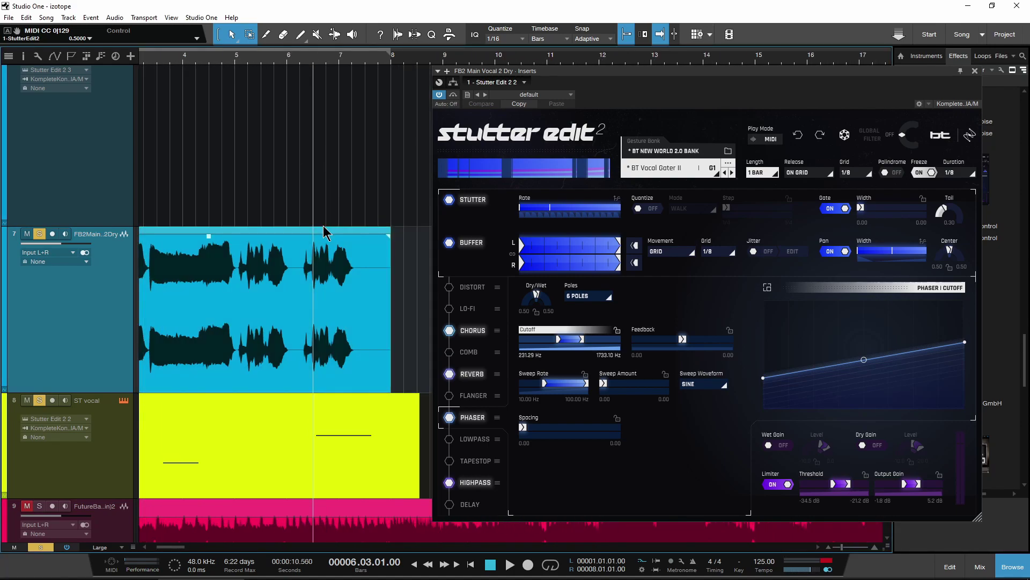
pyautogui.click(258, 57)
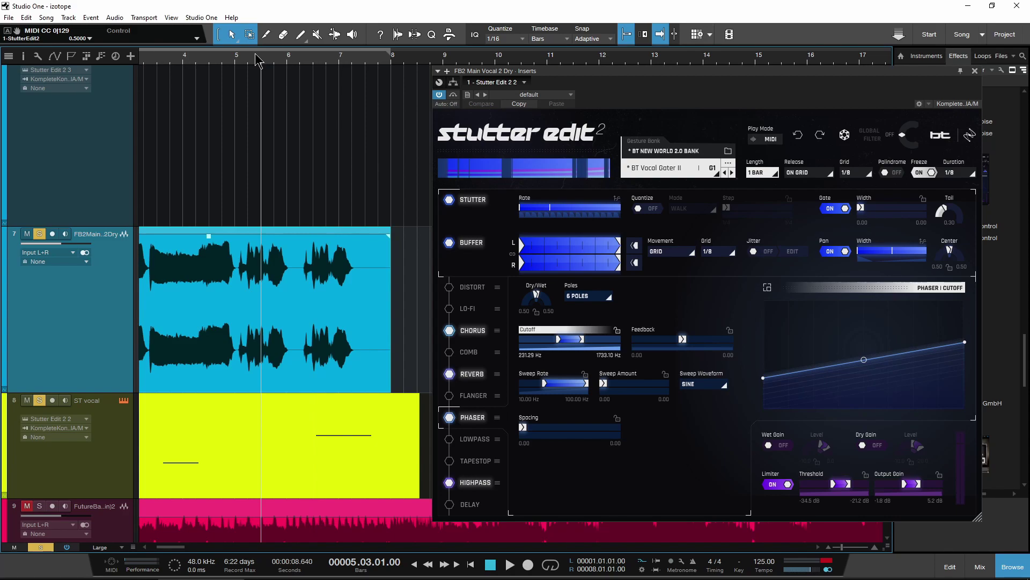
pyautogui.press('space')
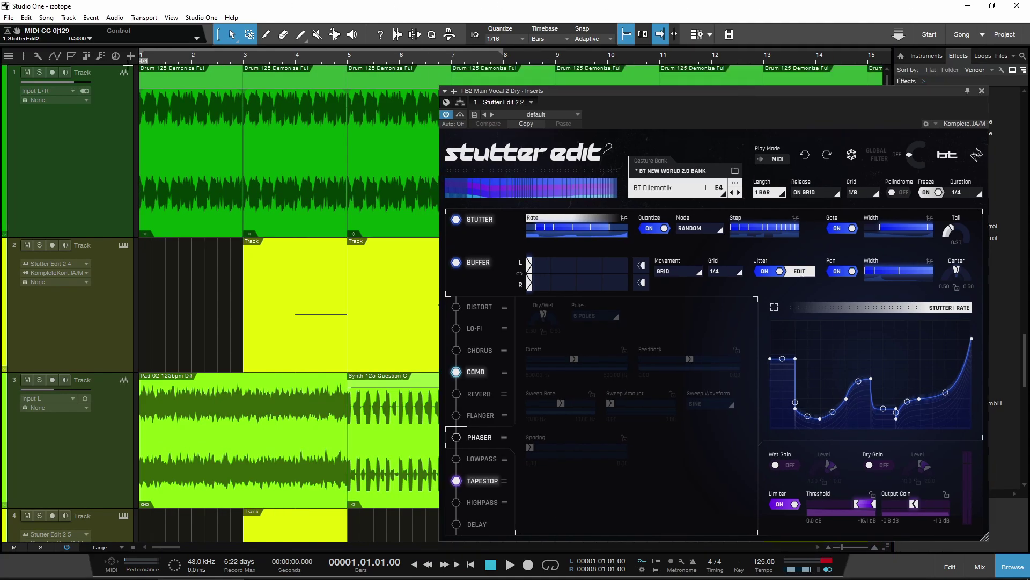
pyautogui.click(88, 170)
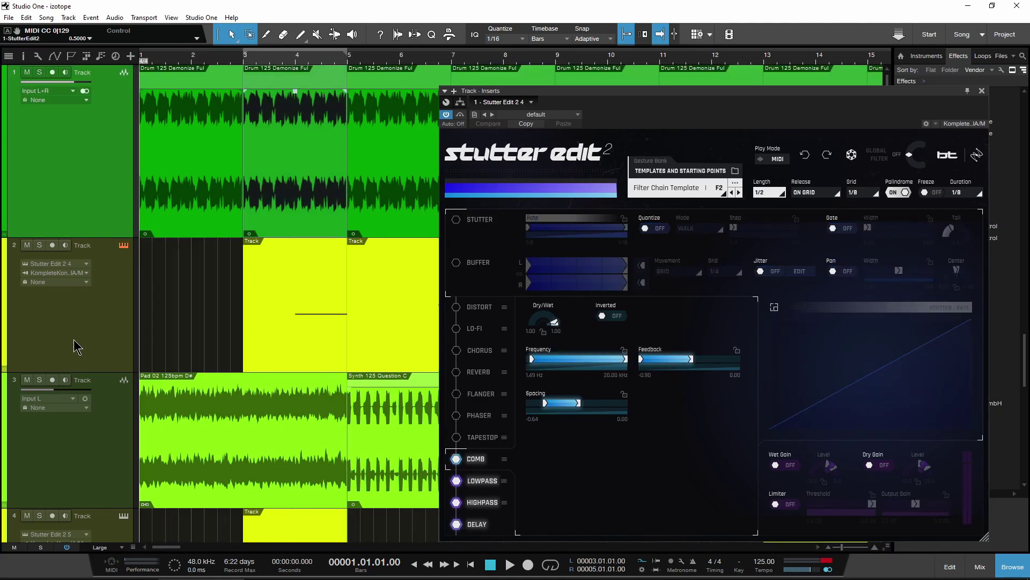
pyautogui.click(39, 380)
pyautogui.click(39, 72)
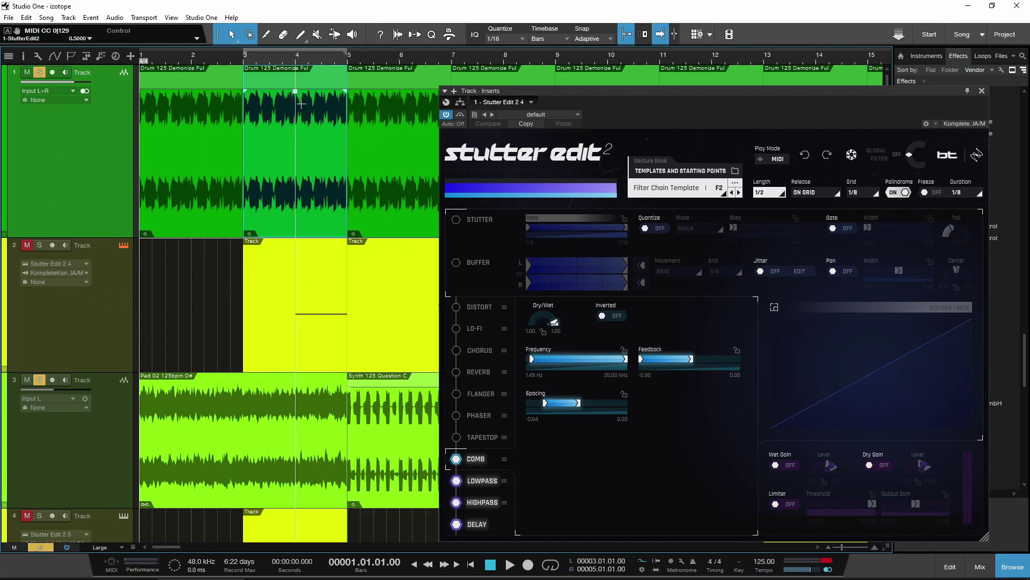
pyautogui.press('space')
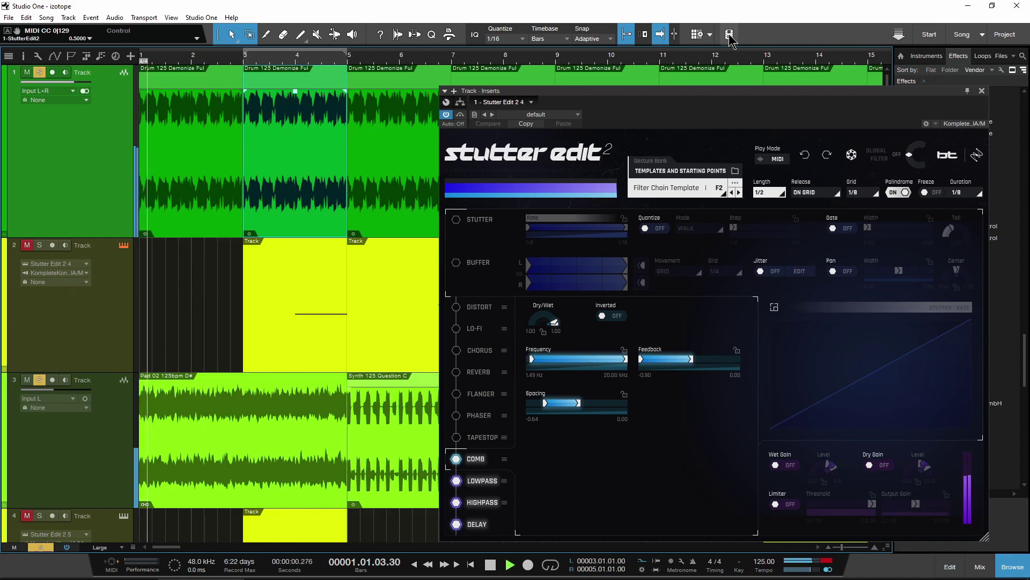
pyautogui.hotkey('ctrl', 'w')
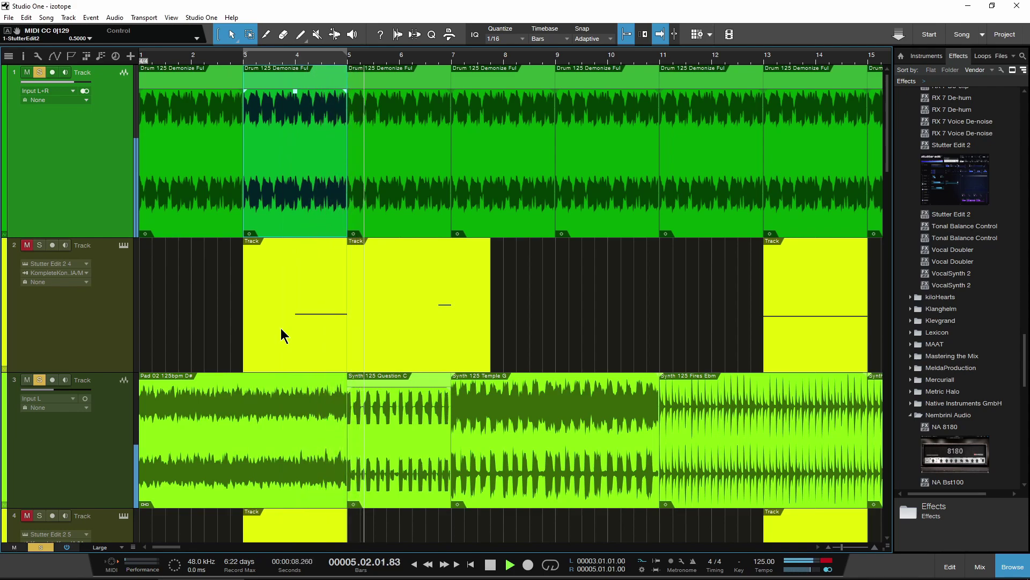
pyautogui.press('space')
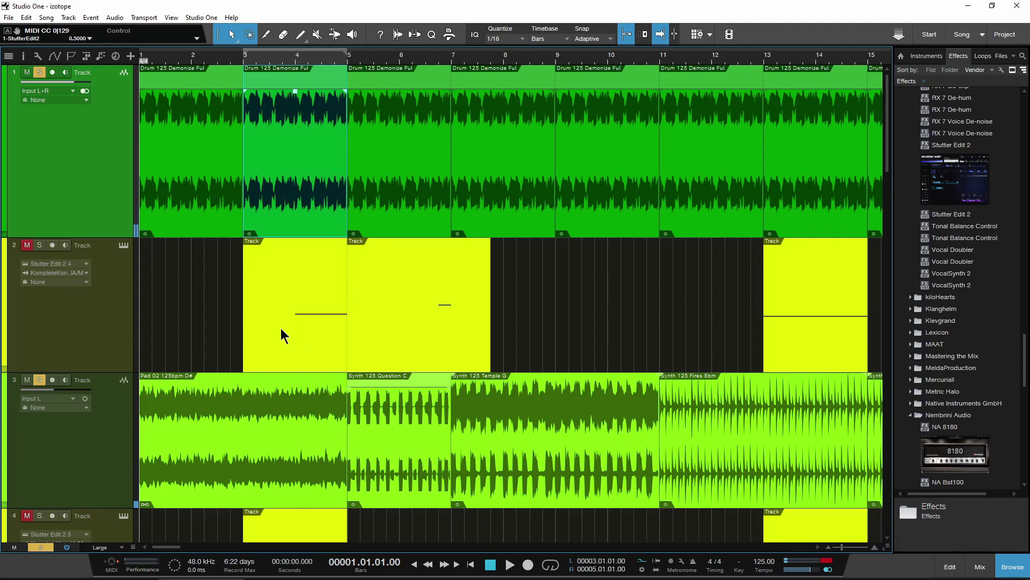
pyautogui.scroll(3, 491, 77)
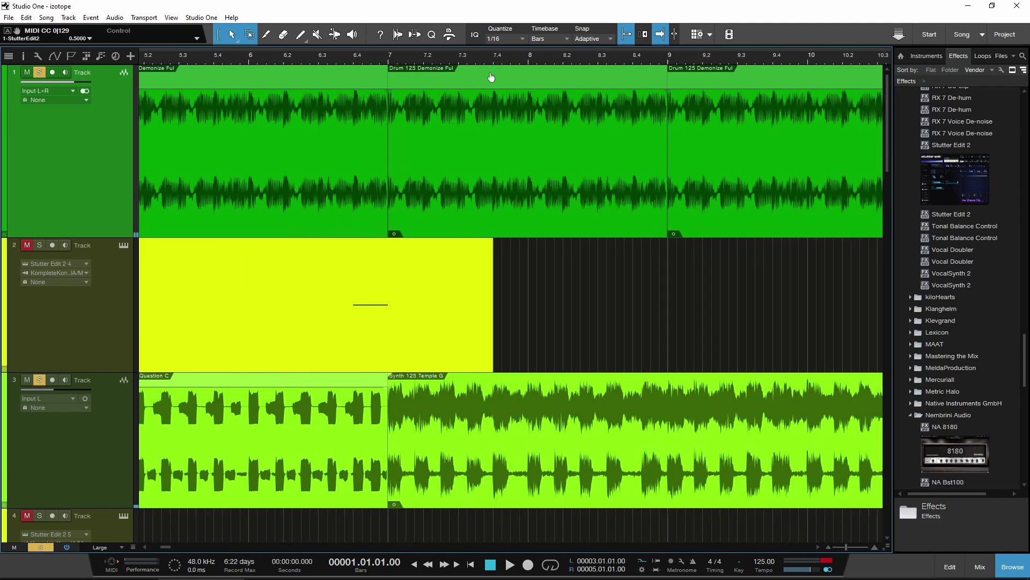
pyautogui.scroll(-4, 491, 77)
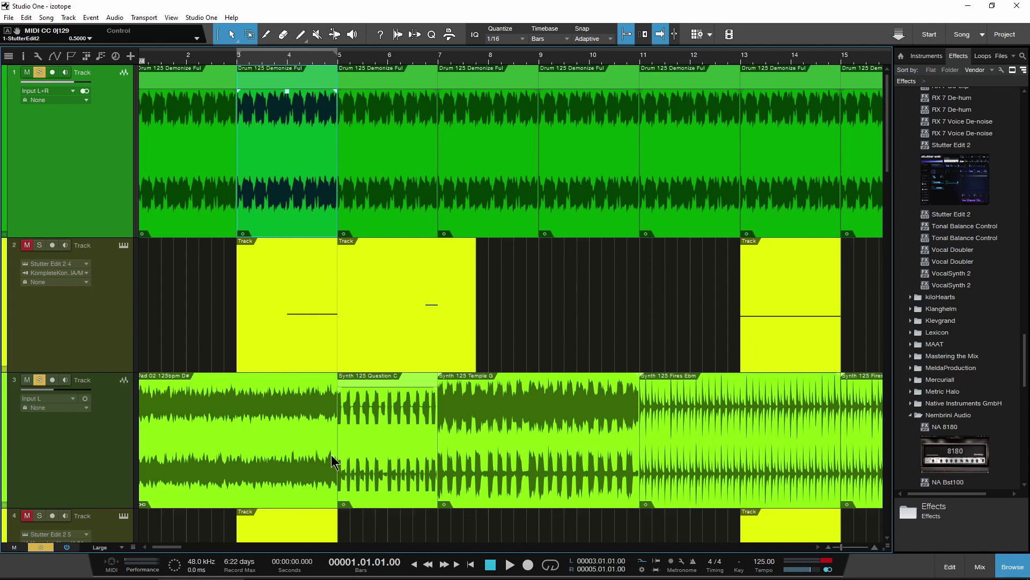
pyautogui.click(271, 59)
pyautogui.press('space')
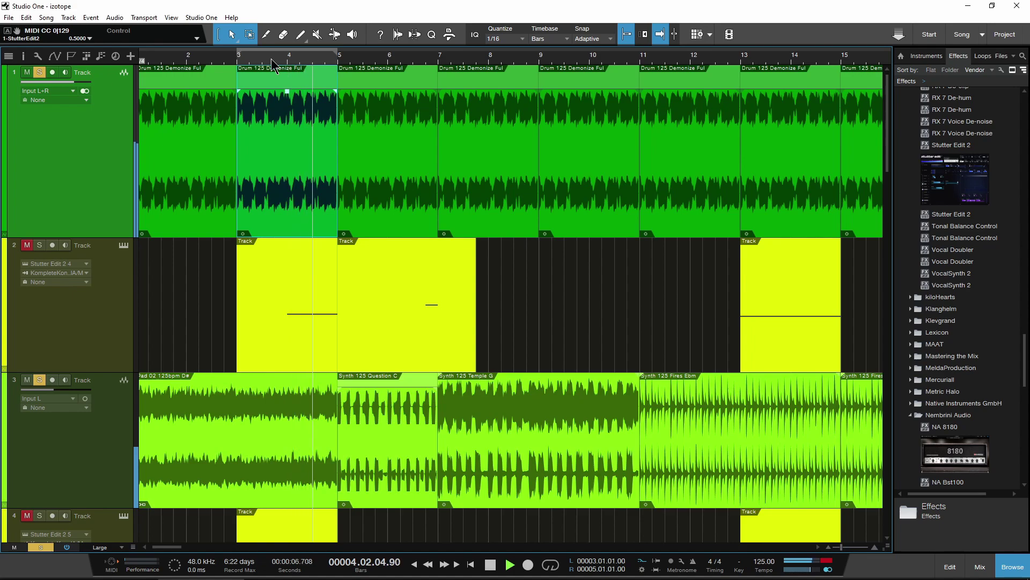
pyautogui.press('space')
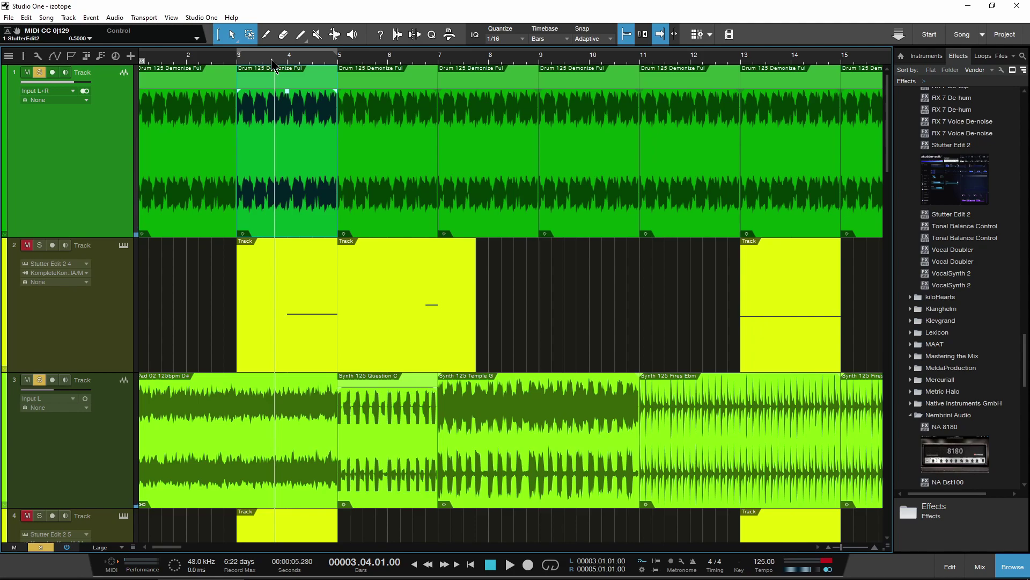
pyautogui.scroll(-3, 293, 287)
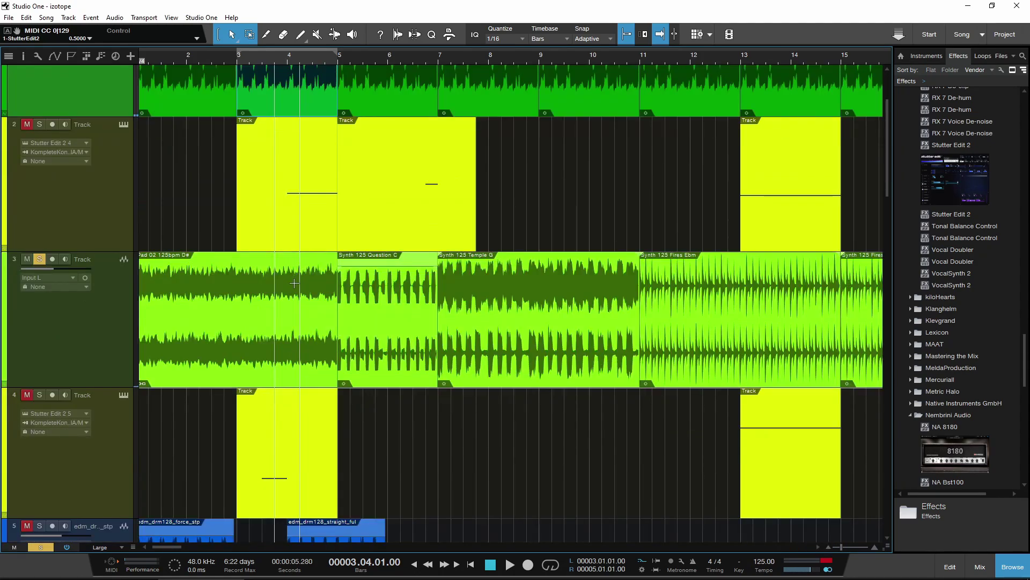
pyautogui.scroll(3, 293, 287)
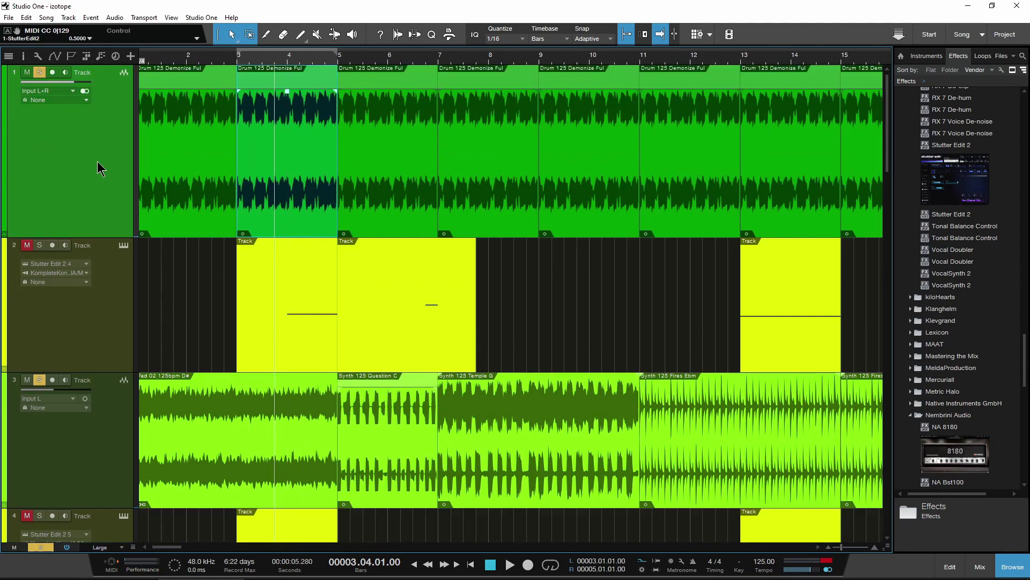
# Open track 4's Stutter Edit 2 and play the song from bar 1
pyautogui.click(123, 247)
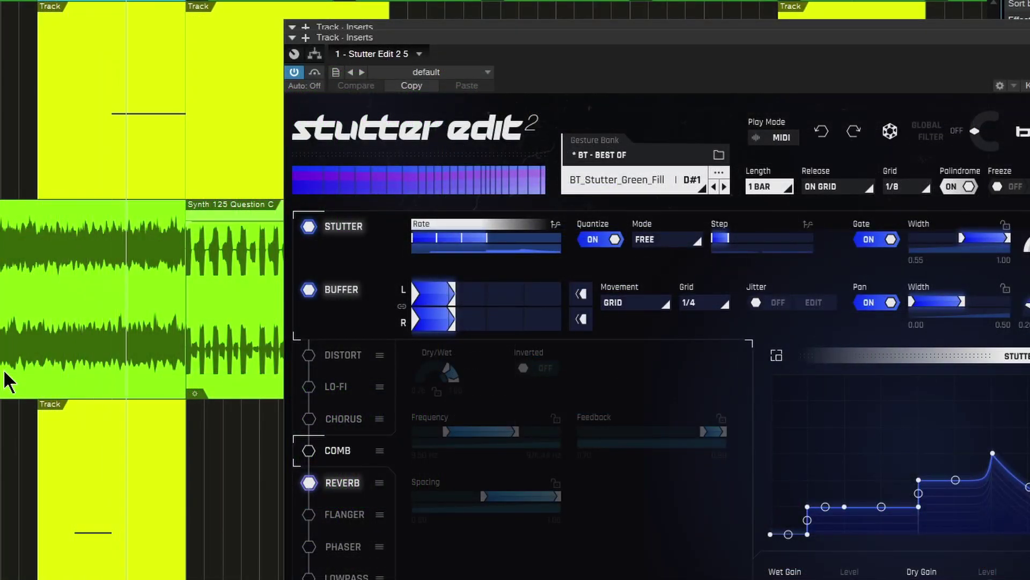
pyautogui.scroll(6, 111, 260)
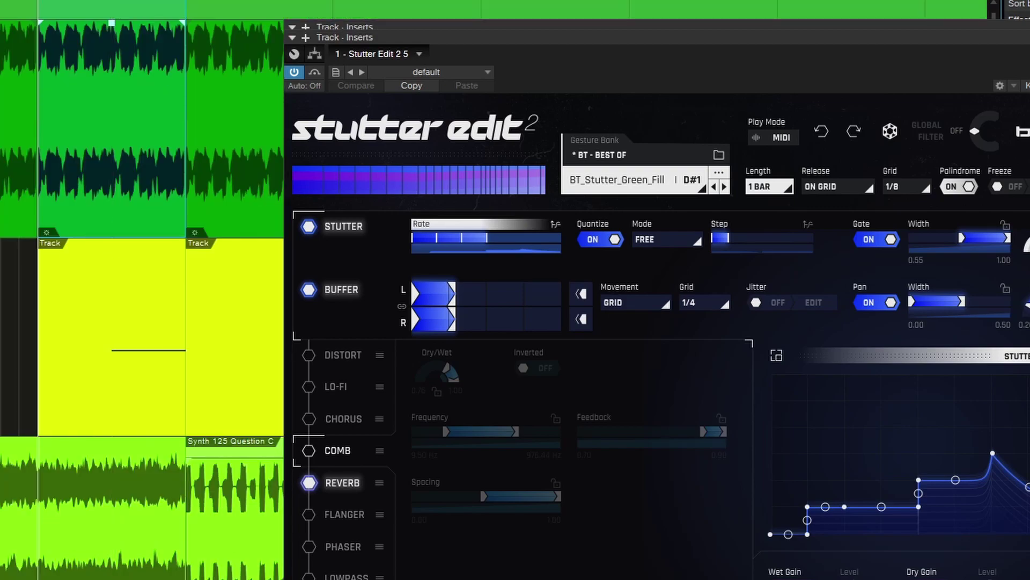
pyautogui.scroll(1, 18, 134)
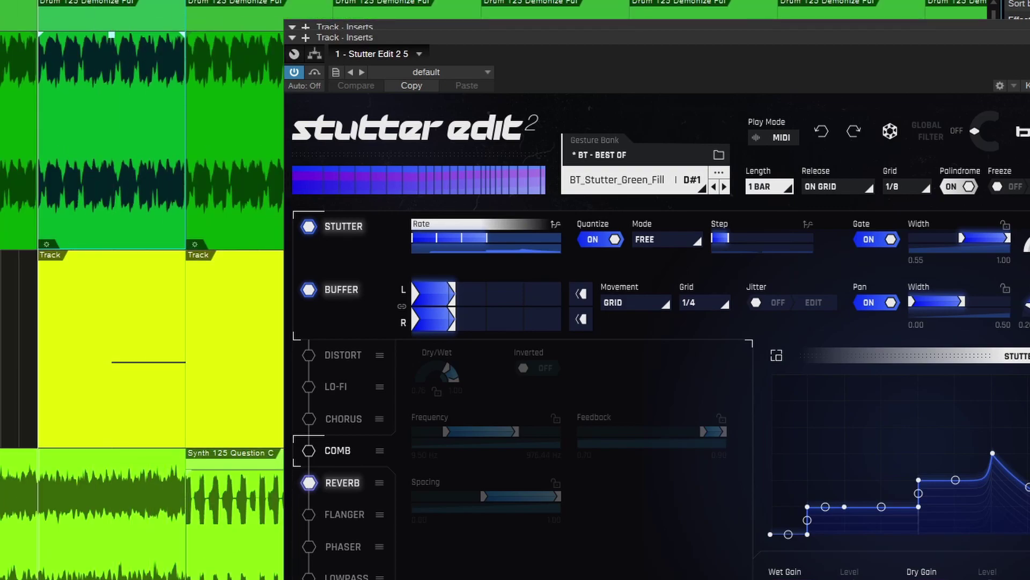
pyautogui.scroll(-3, 143, 296)
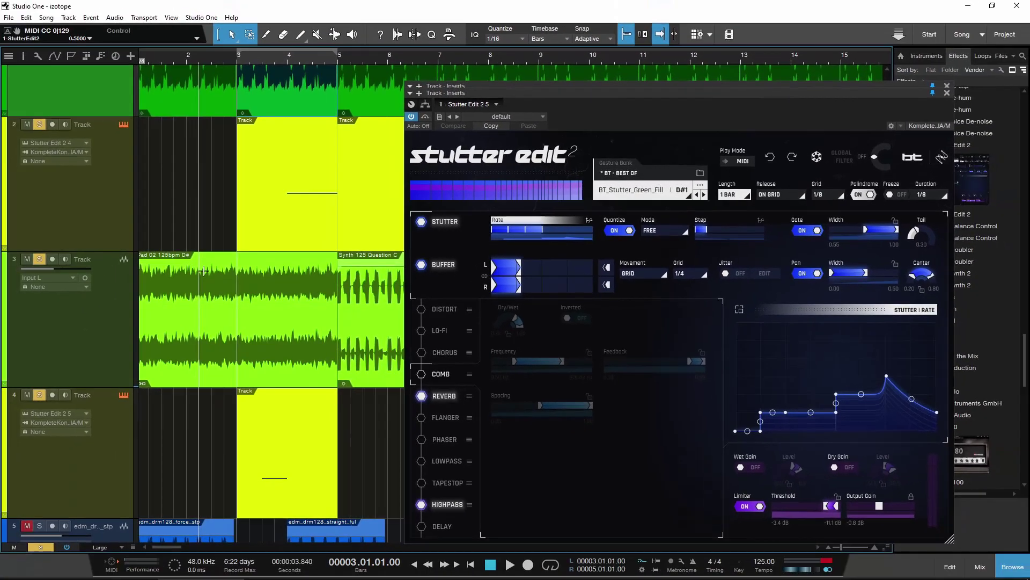
pyautogui.press('Home')
pyautogui.press('space')
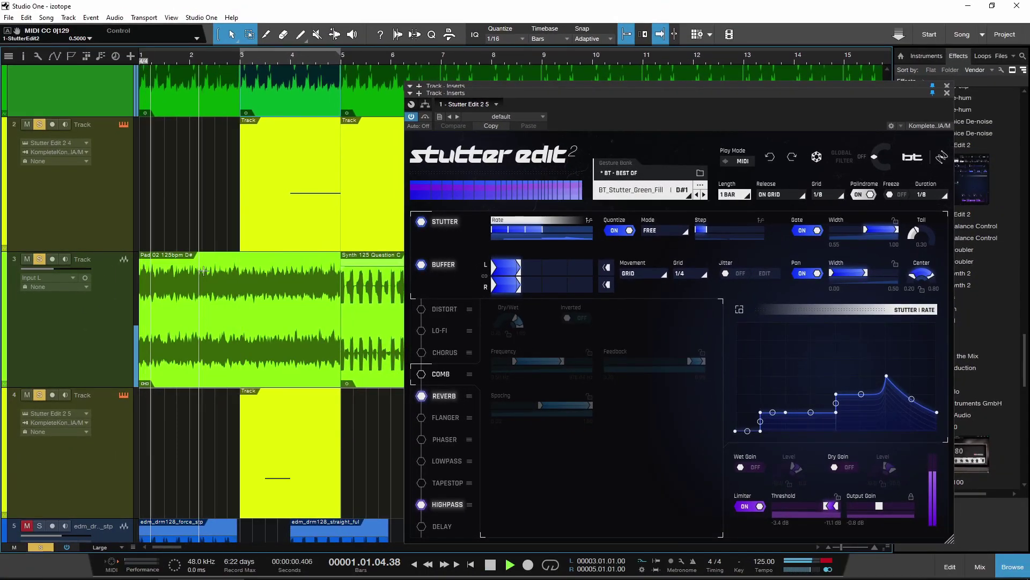
# Close track 4's Stutter Edit 2 window, leaving track 2's instance open
pyautogui.moveTo(664, 101); pyautogui.dragTo(161, 65)
pyautogui.click(444, 56)
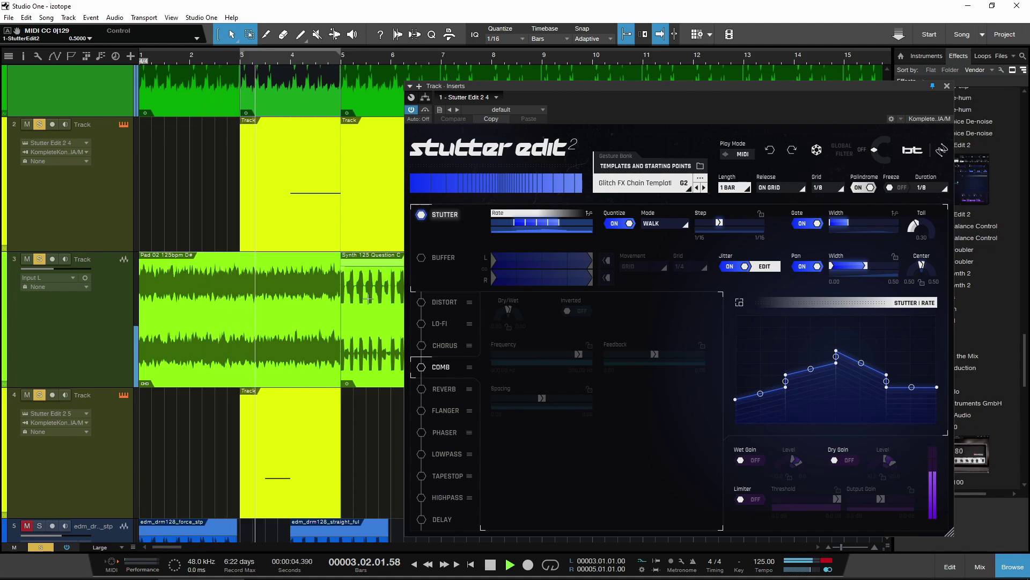
pyautogui.scroll(1, 265, 303)
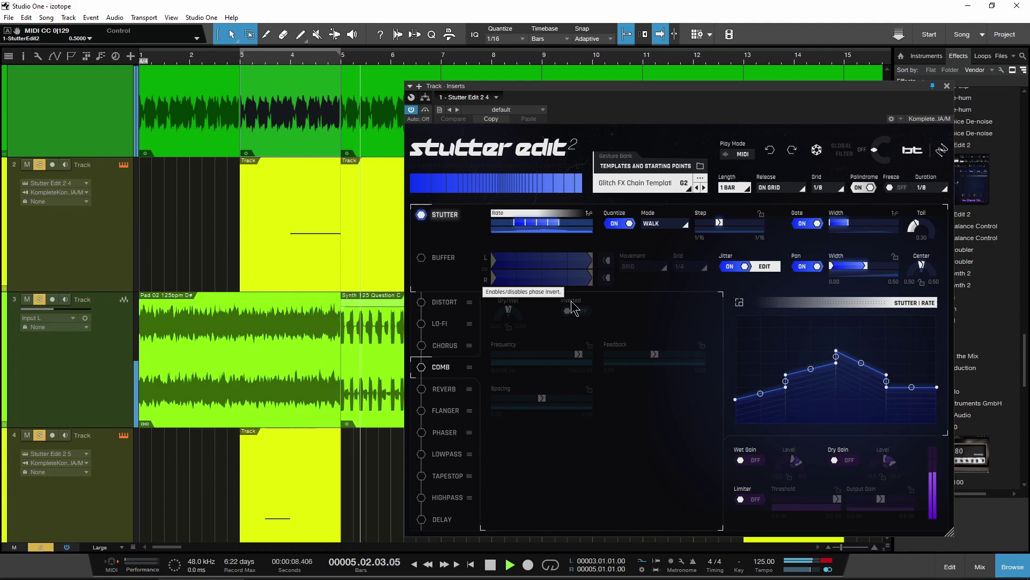
# Move the Stutter Edit window right, unsolo track 2, and play from around bar 6
pyautogui.moveTo(611, 90); pyautogui.dragTo(737, 97)
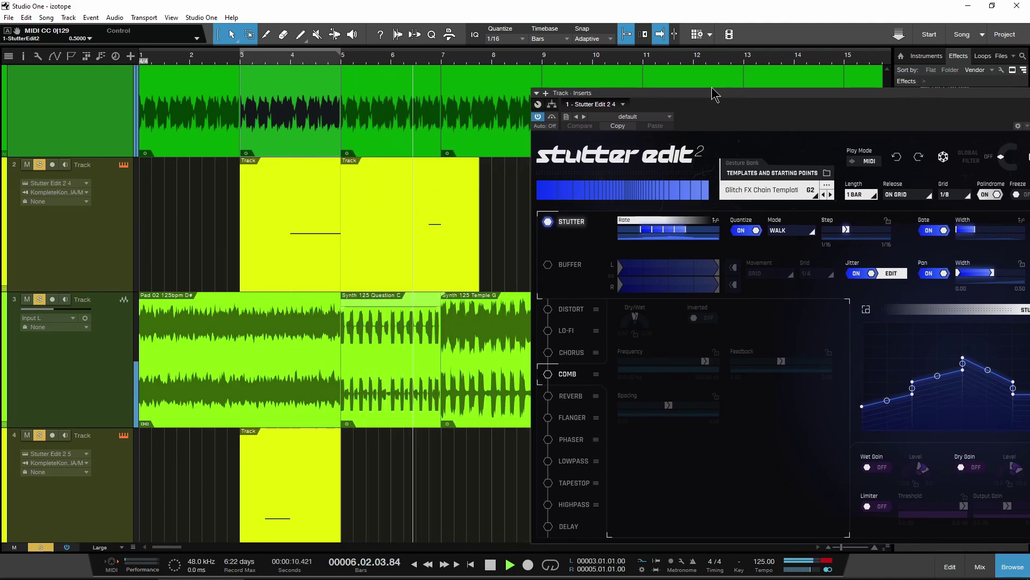
pyautogui.press('space')
pyautogui.click(427, 65)
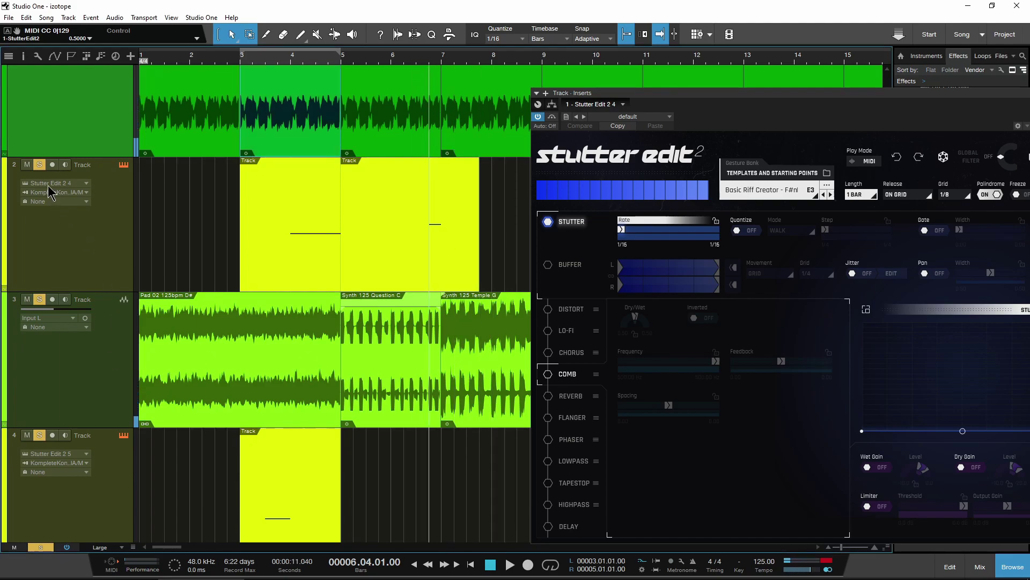
pyautogui.scroll(3, 48, 191)
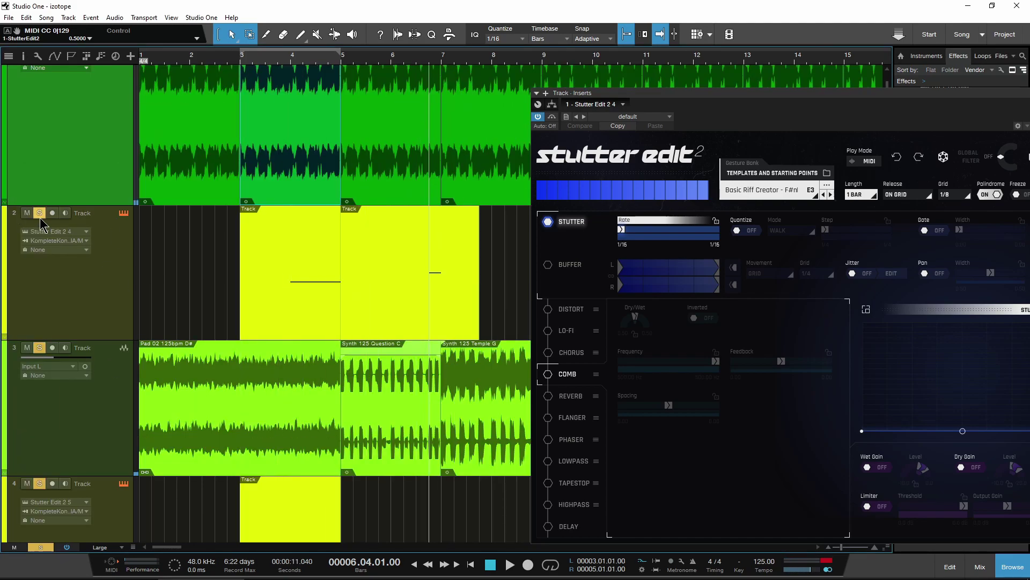
pyautogui.click(39, 213)
pyautogui.click(411, 81)
pyautogui.press('space')
pyautogui.press('space')
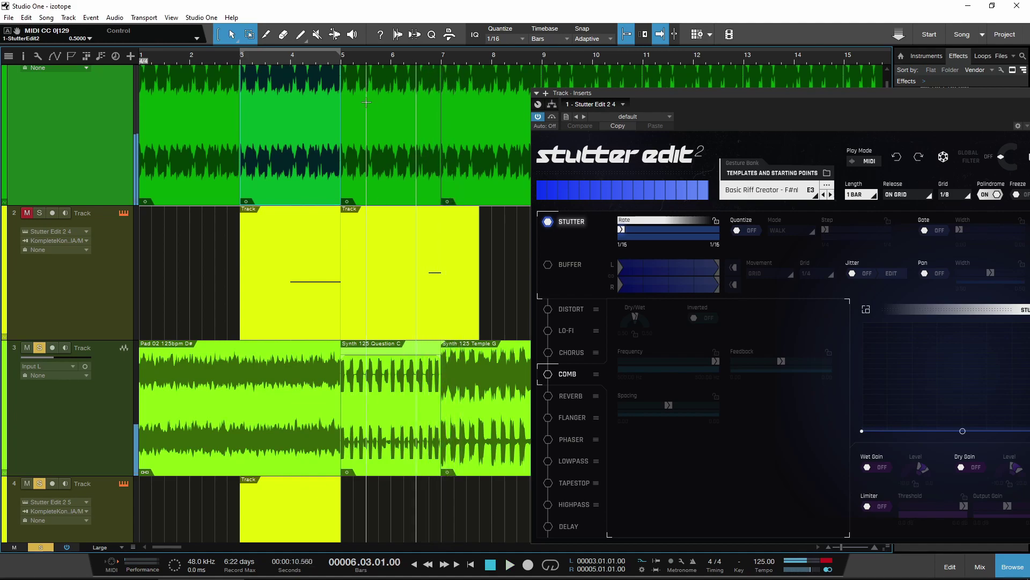
# Loop bars 5–7 on track 2's second MIDI part, disarm recording, and play from bar 6
pyautogui.click(413, 308)
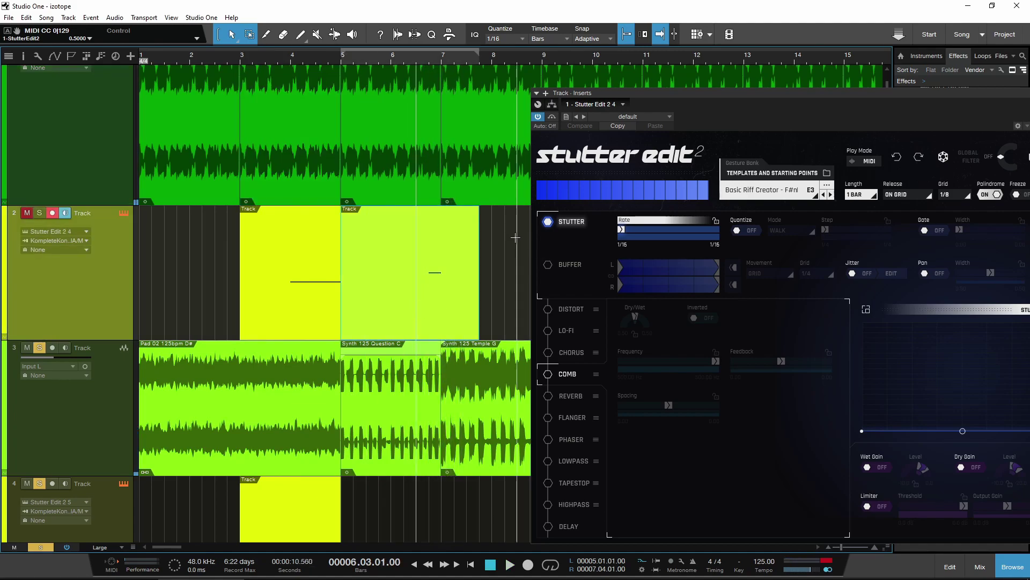
pyautogui.scroll(1, 430, 178)
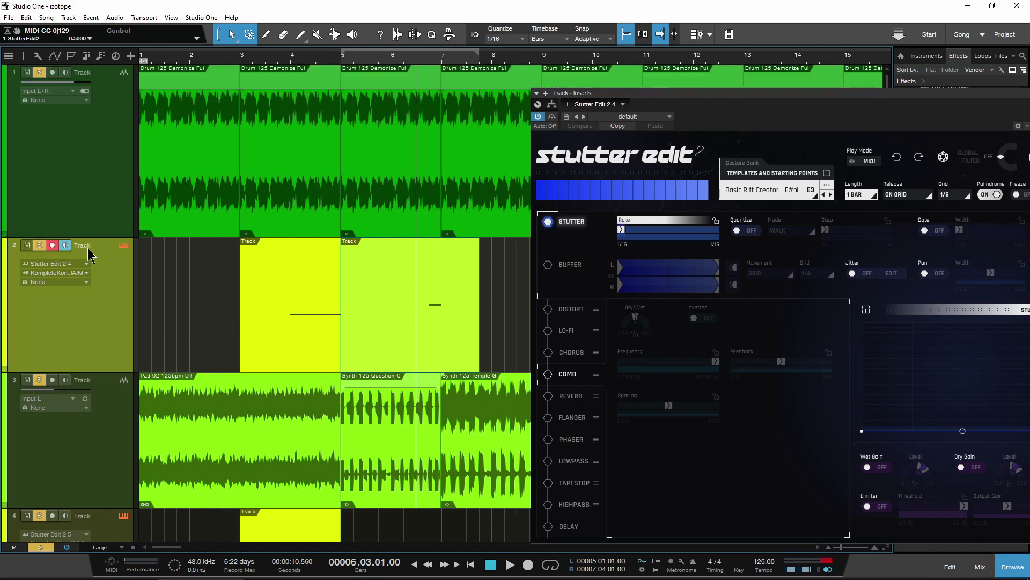
pyautogui.click(395, 70)
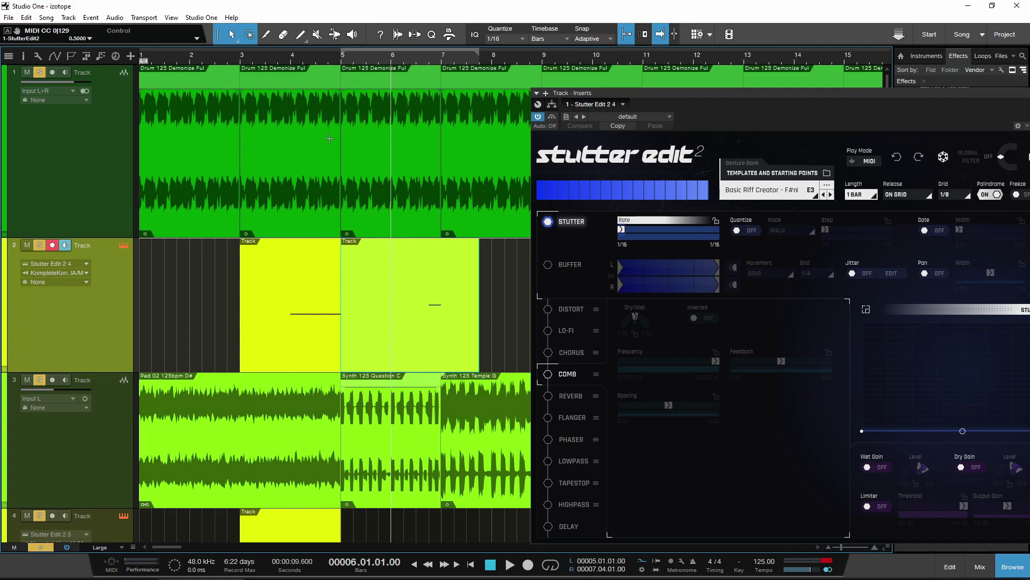
pyautogui.click(53, 245)
pyautogui.press('space')
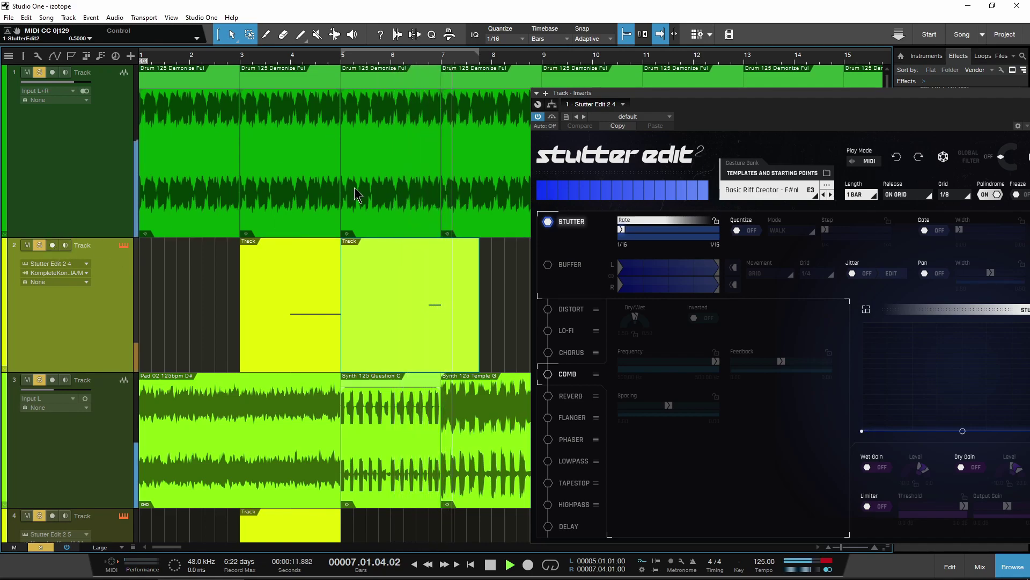
# Zoom out to about 35 bars, mute tracks 2 and 4, and play bar 12 without stutter
pyautogui.moveTo(225, 58); pyautogui.dragTo(228, 54)
pyautogui.press('space')
pyautogui.press('f')
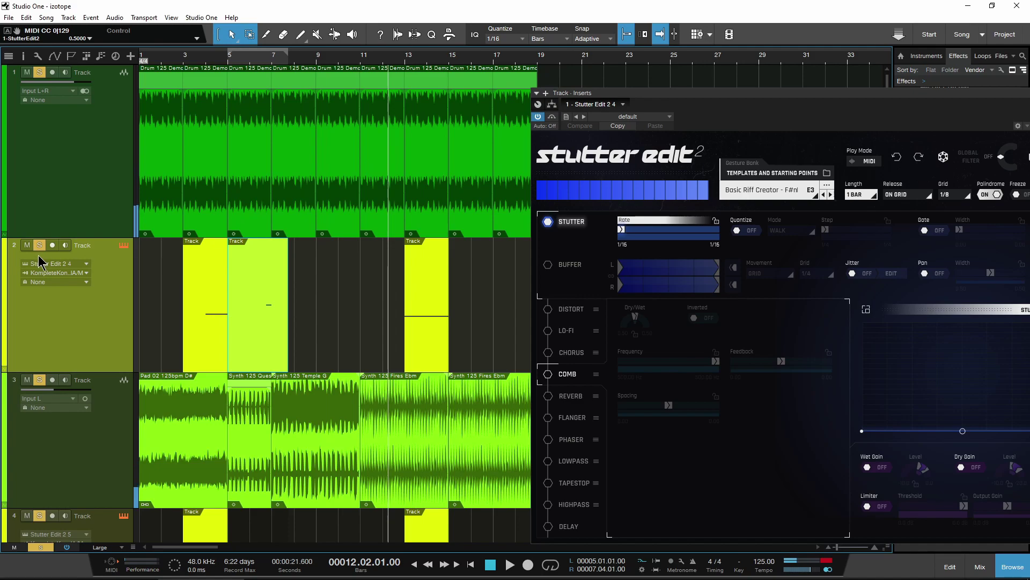
pyautogui.click(27, 245)
pyautogui.scroll(-1, 47, 407)
pyautogui.click(39, 499)
pyautogui.click(27, 499)
pyautogui.press('space')
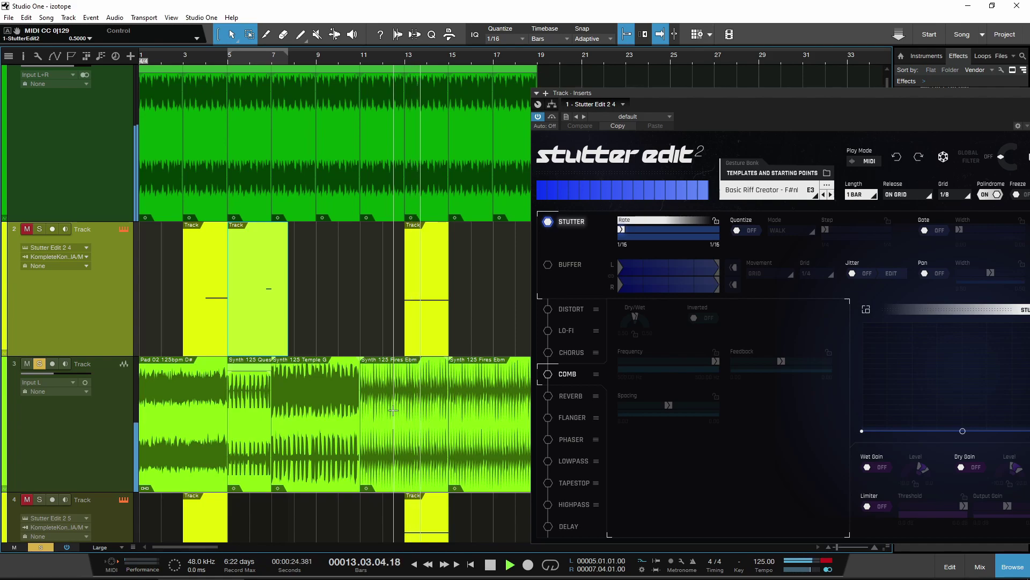
pyautogui.press('space')
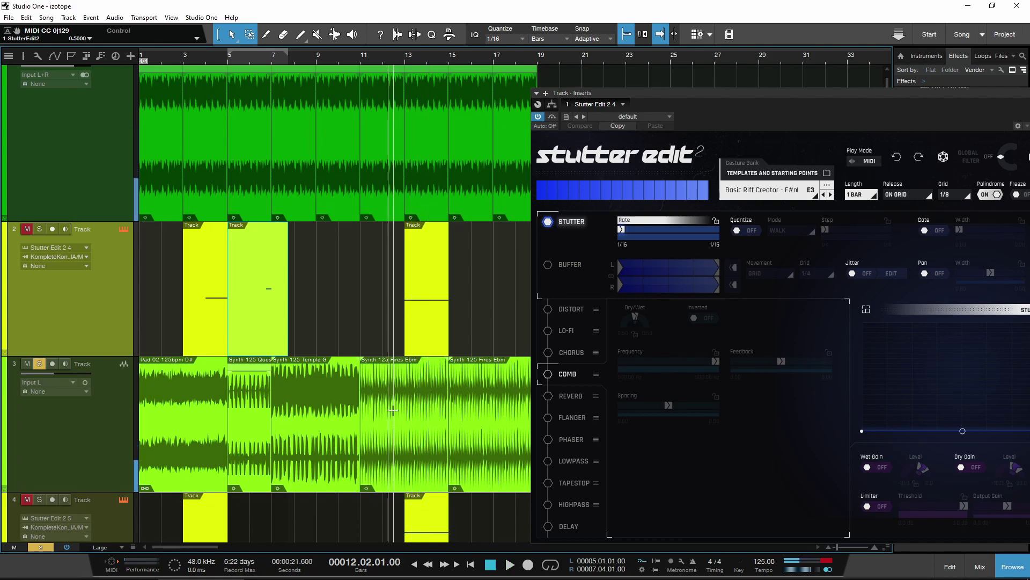
# Re-solo and unmute tracks 2 and 4, then play bar 12 with stutter effects
pyautogui.click(40, 229)
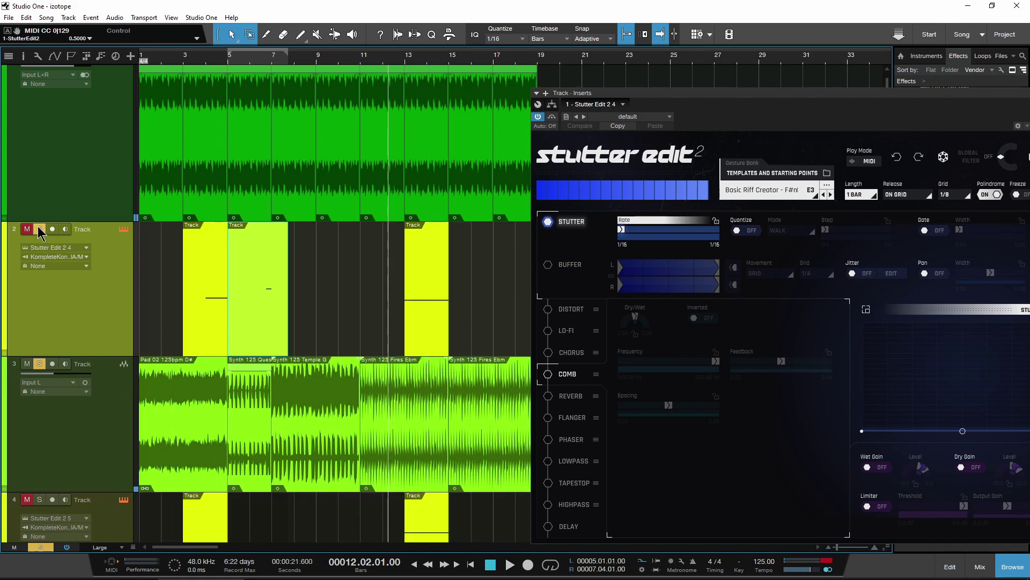
pyautogui.click(40, 499)
pyautogui.press('space')
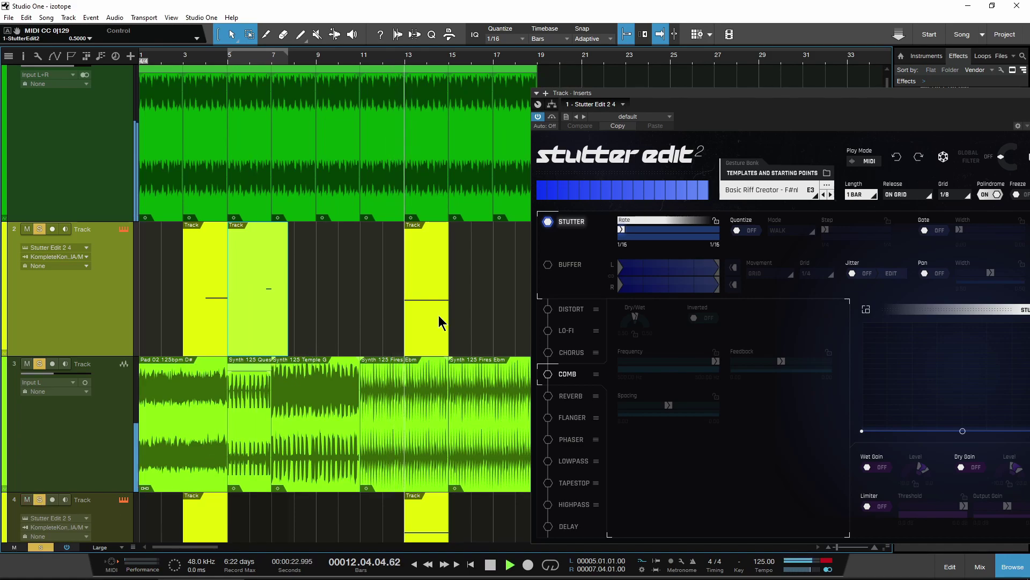
# Move aside and close the extra Stutter Edit 2 window
pyautogui.scroll(-1, 414, 345)
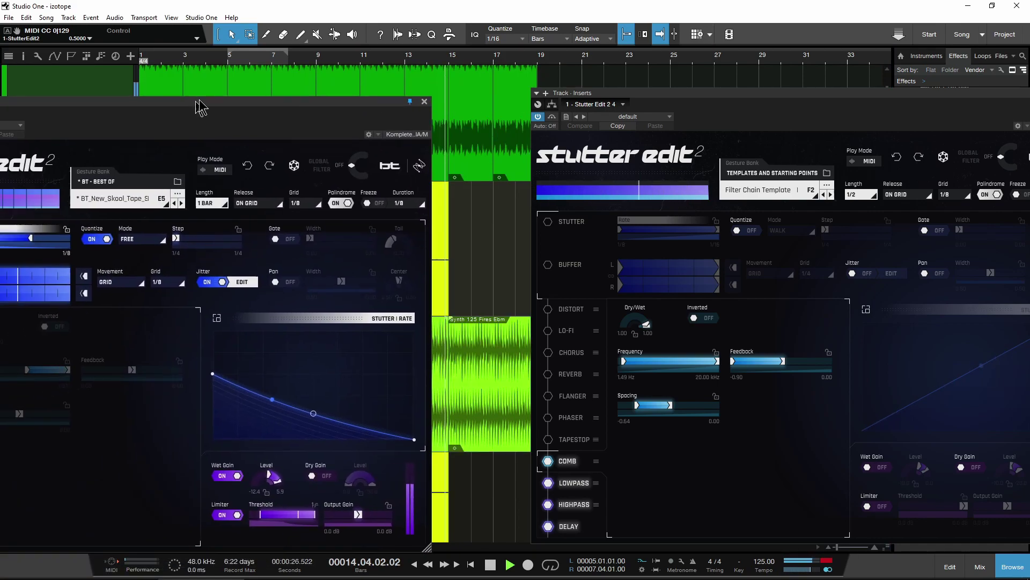
pyautogui.moveTo(238, 105); pyautogui.dragTo(0, 94)
pyautogui.click(88, 94)
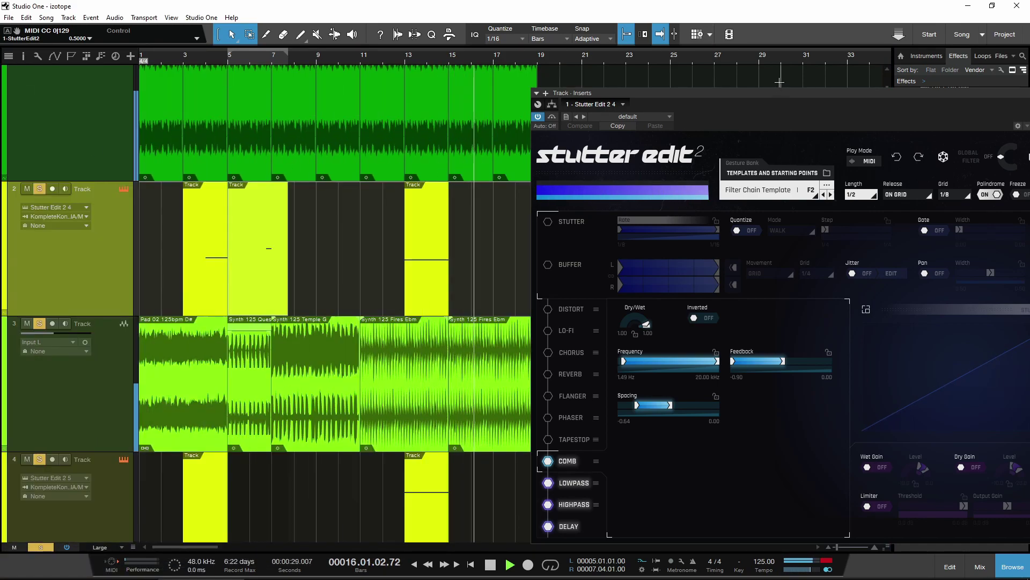